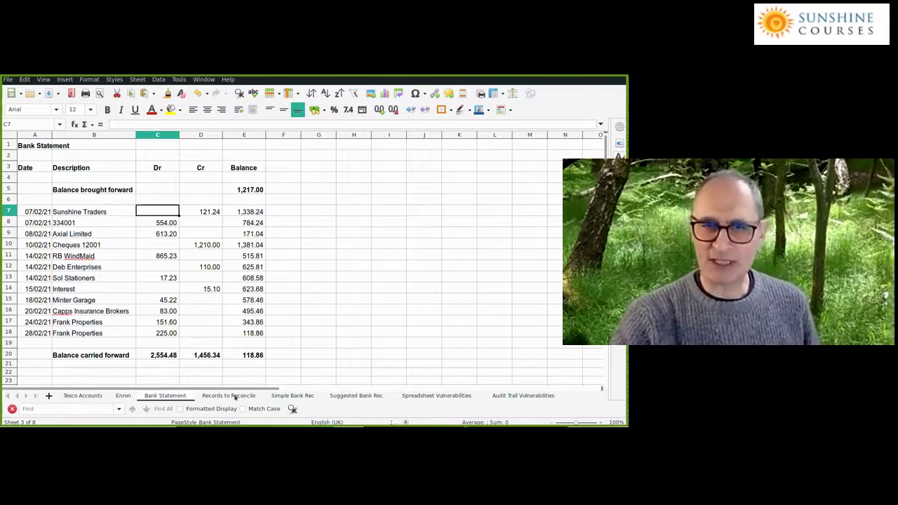
Compare the bank transactions and opening and closing balances on the Records to Reconcile sheet with the original Bank Statement sheet
key(ctrl+Page_Down)
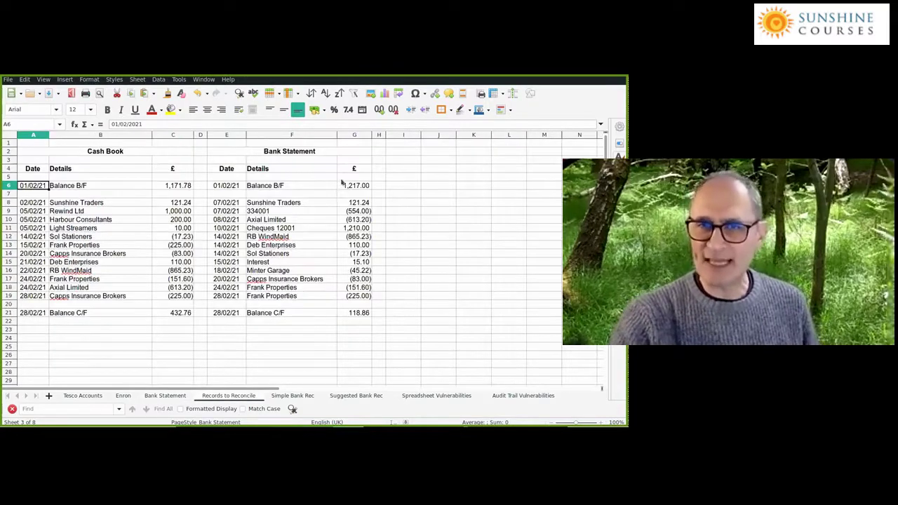
drag(355, 185, 355, 313)
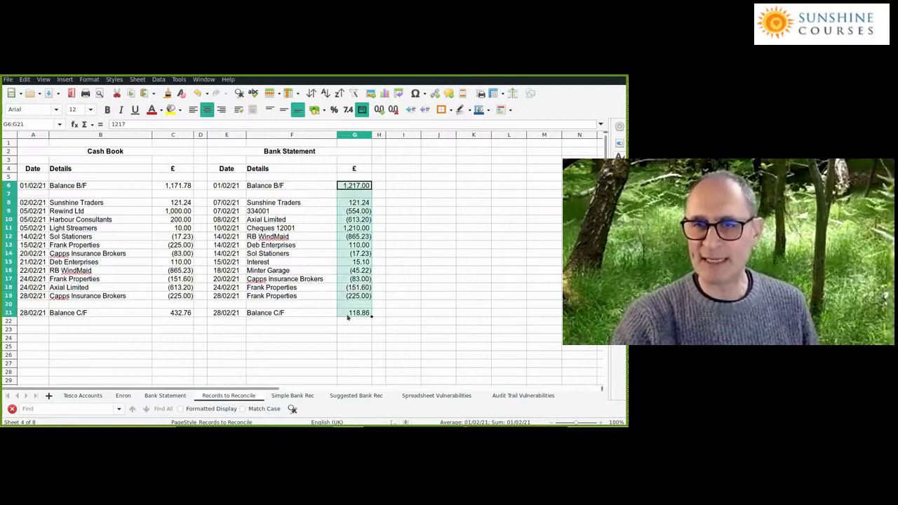
click(393, 275)
click(358, 205)
click(357, 210)
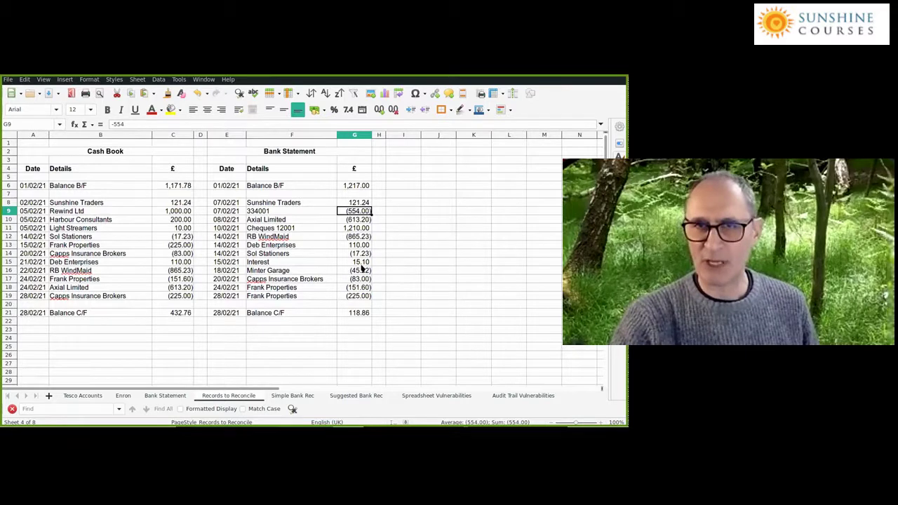
drag(357, 186, 357, 195)
drag(353, 316, 223, 313)
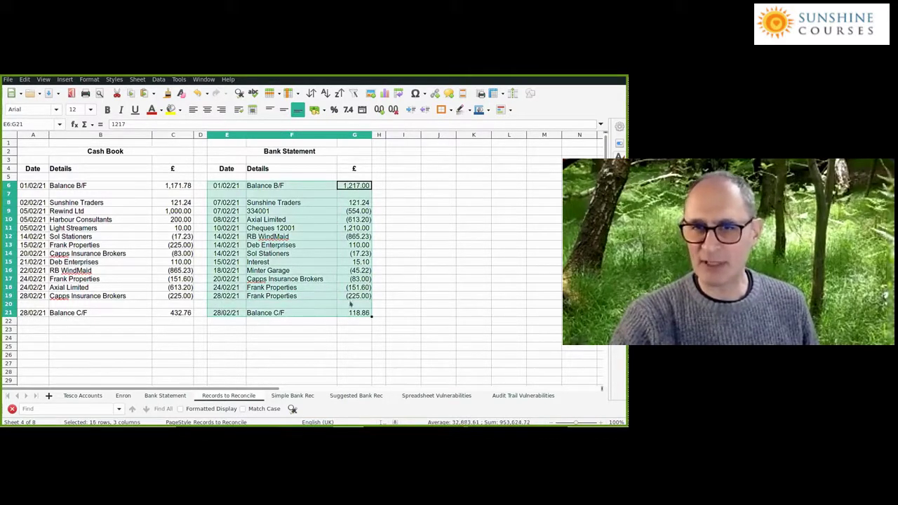
click(367, 185)
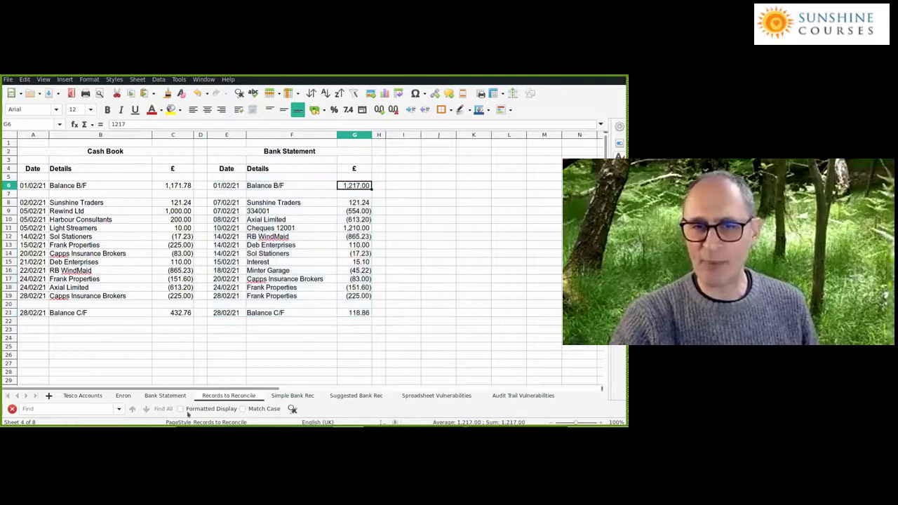
click(165, 396)
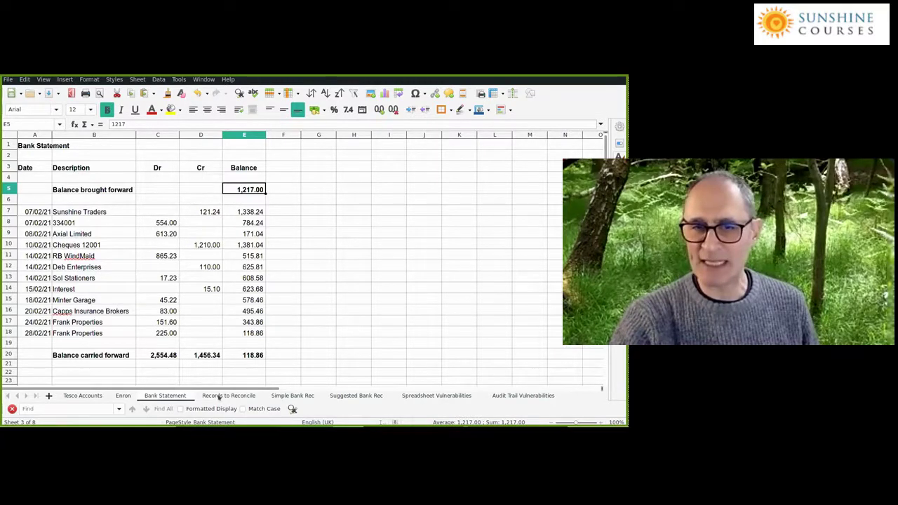
key(ctrl+End)
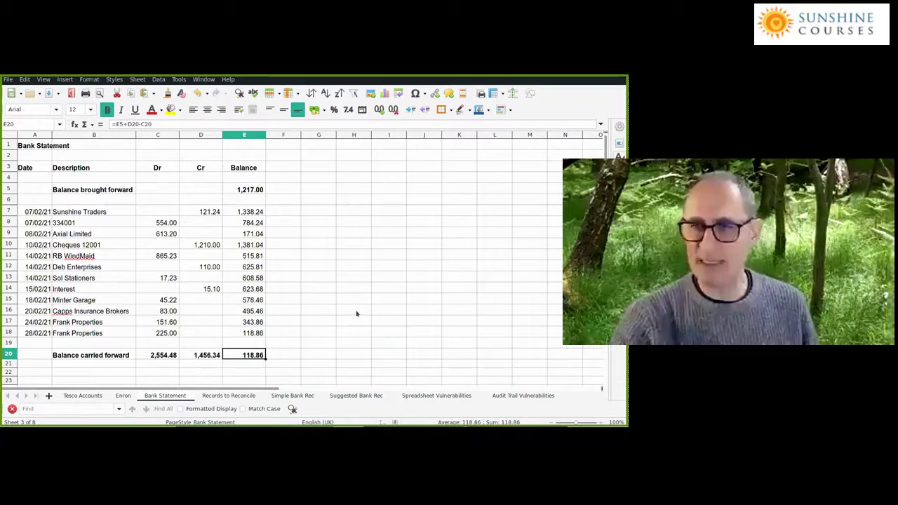
key(ctrl+Page_Down)
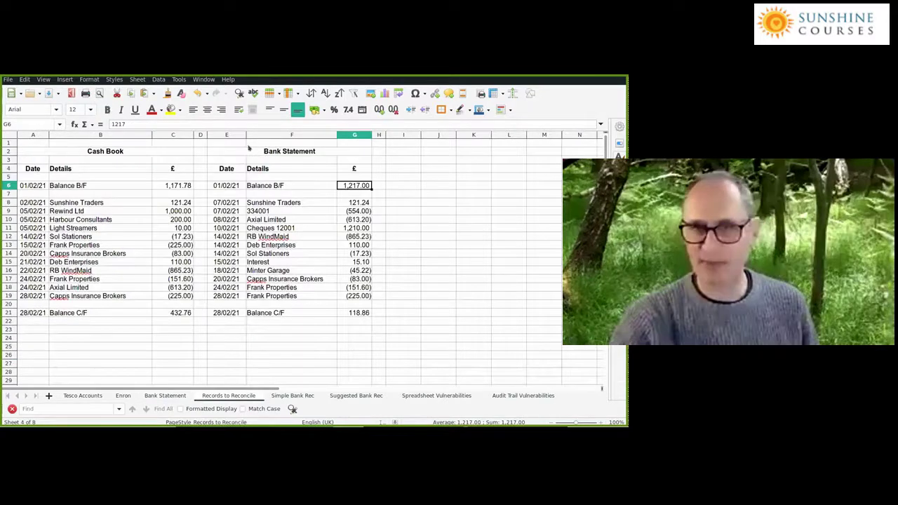
click(404, 339)
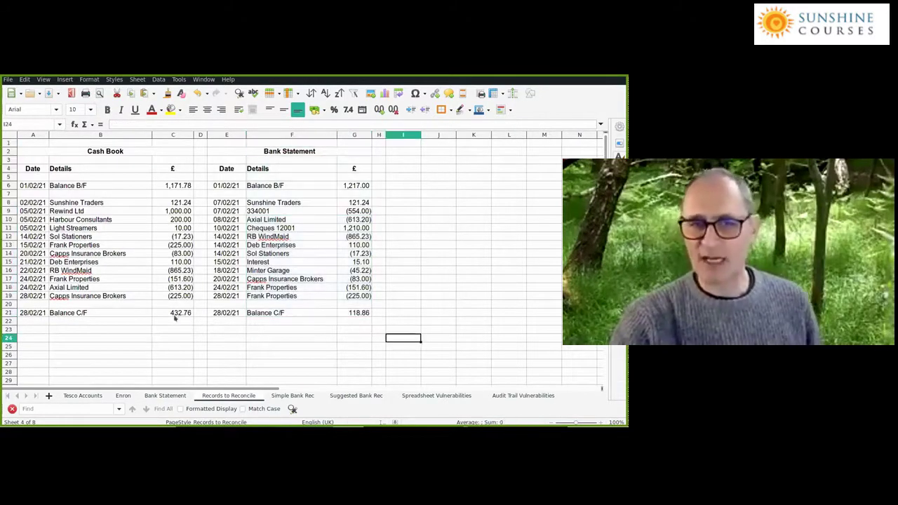
Review the cash book's closing balance and entries, and compare its transaction details with those in the bank statement list
drag(175, 314, 105, 303)
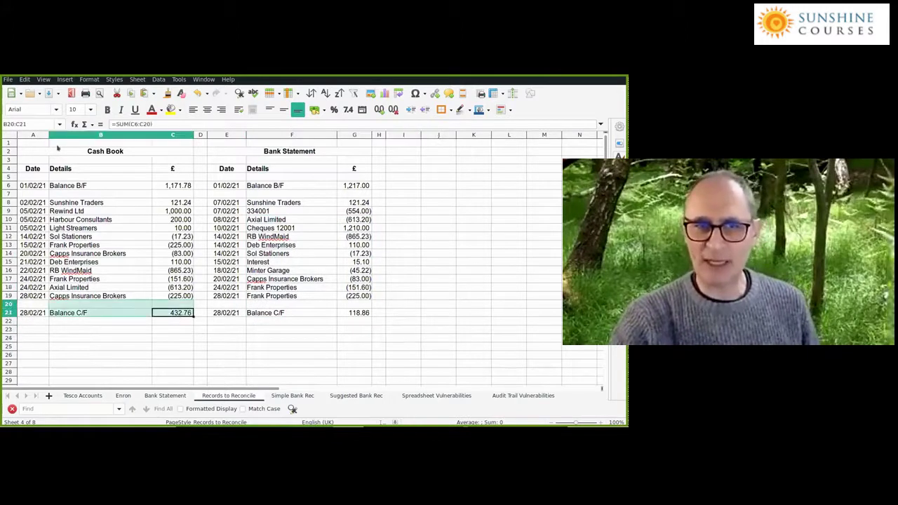
drag(57, 147, 47, 156)
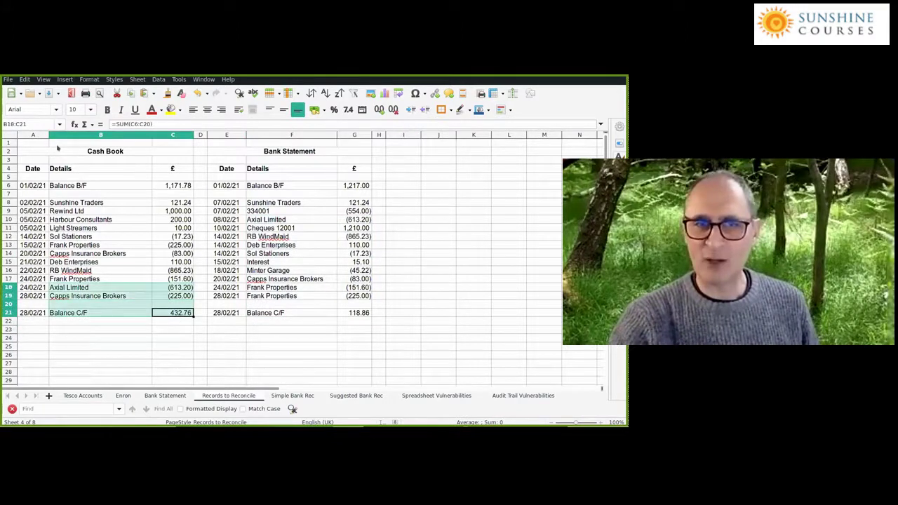
click(463, 330)
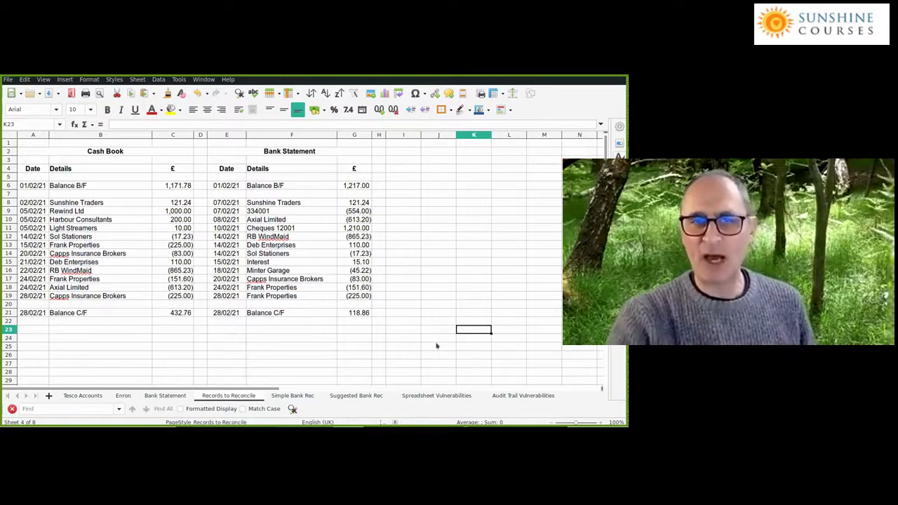
drag(79, 203, 66, 296)
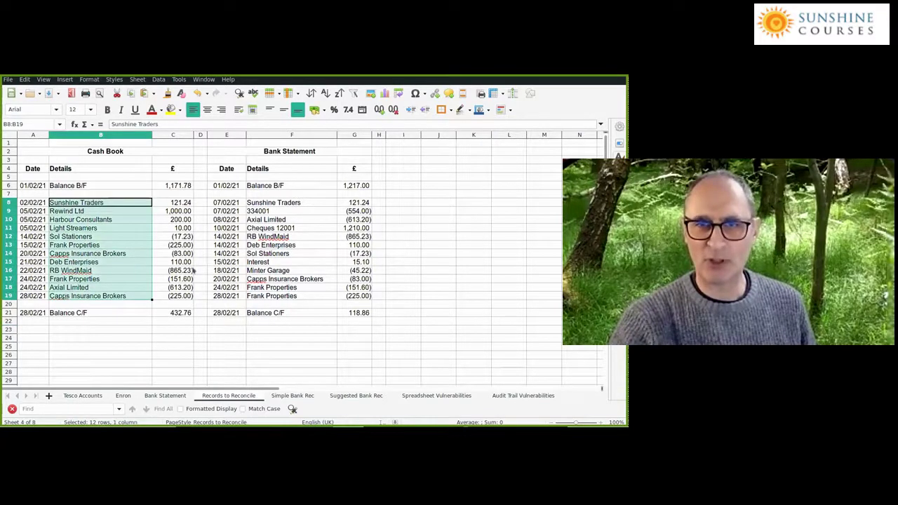
drag(281, 203, 269, 297)
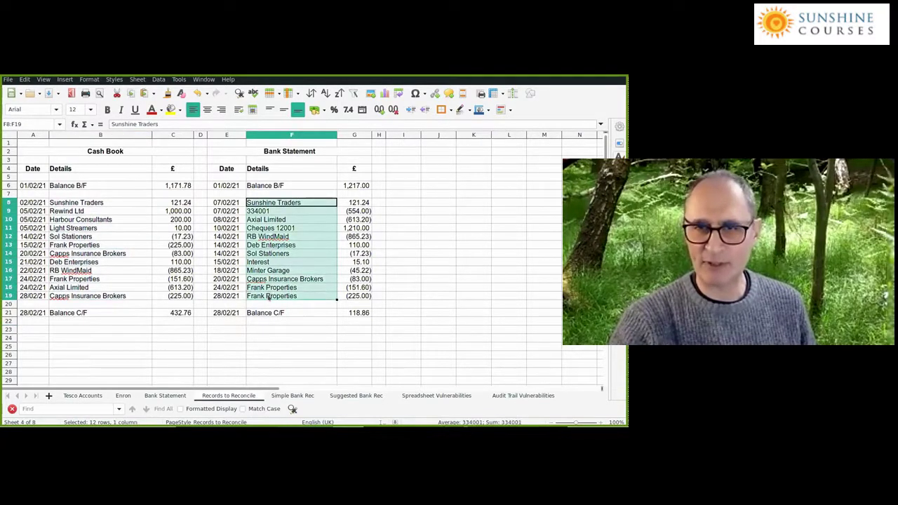
click(430, 296)
drag(283, 203, 277, 298)
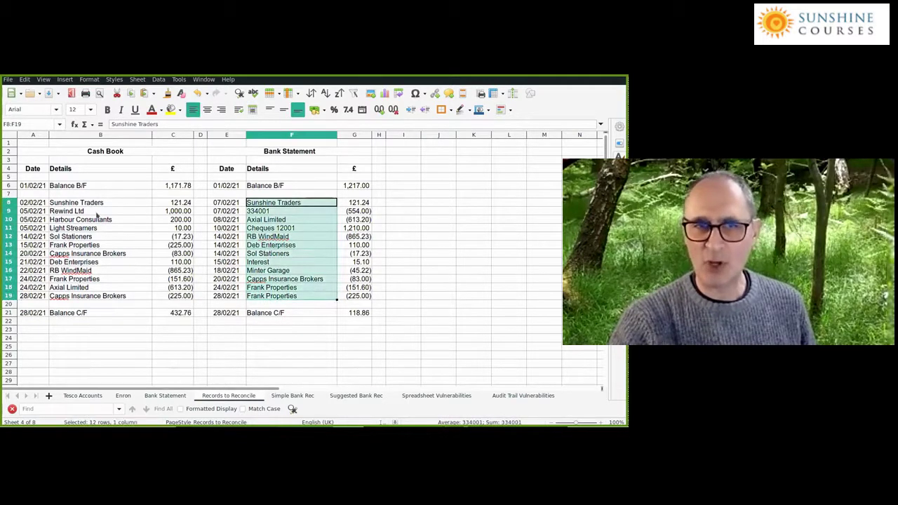
click(96, 203)
drag(96, 202, 93, 296)
click(531, 330)
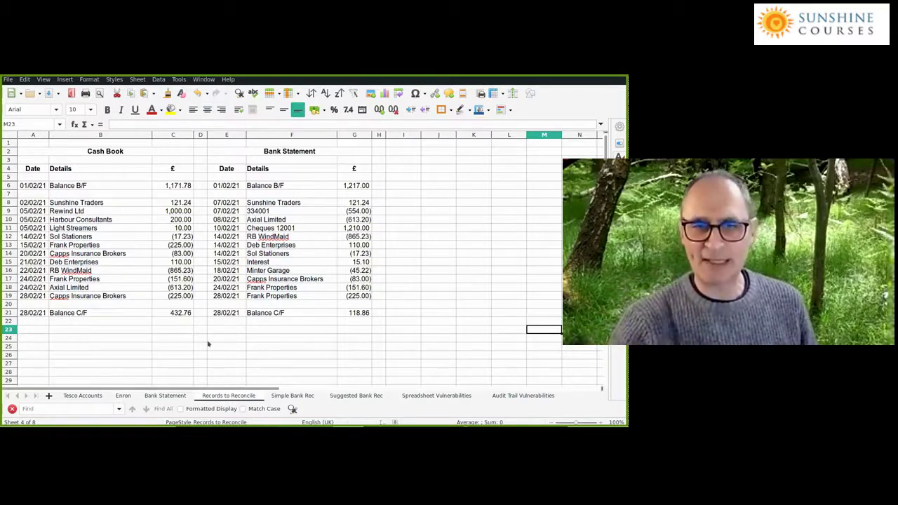
drag(182, 315, 31, 150)
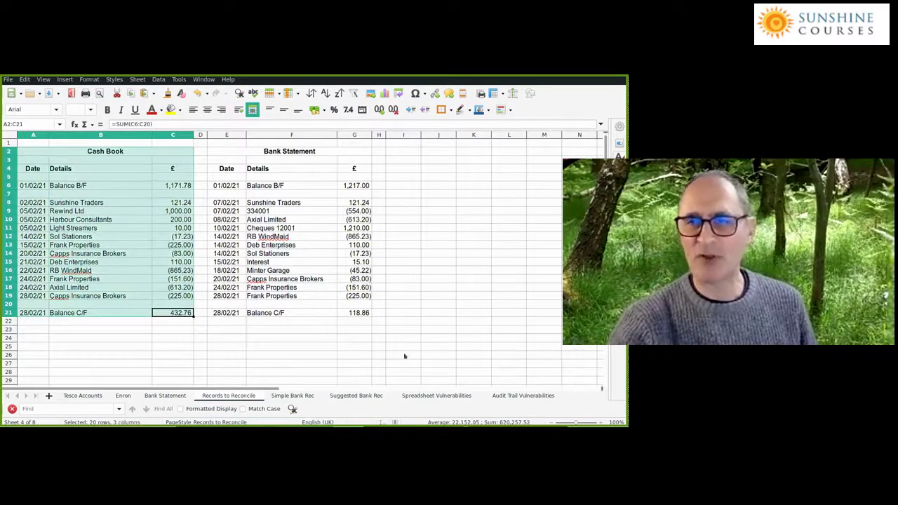
click(525, 346)
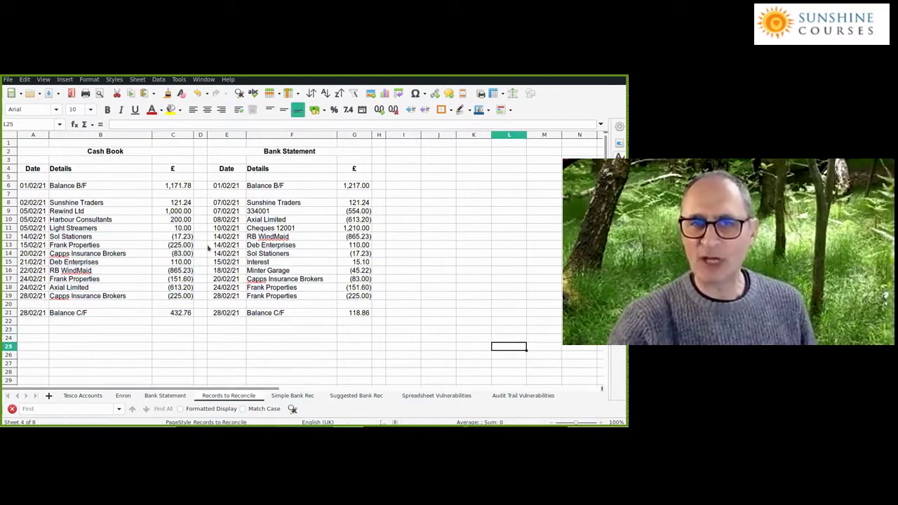
Compare individual amounts in the cash book and bank statement lists, and check the Sunshine Traders entry on both sides
click(174, 220)
click(341, 219)
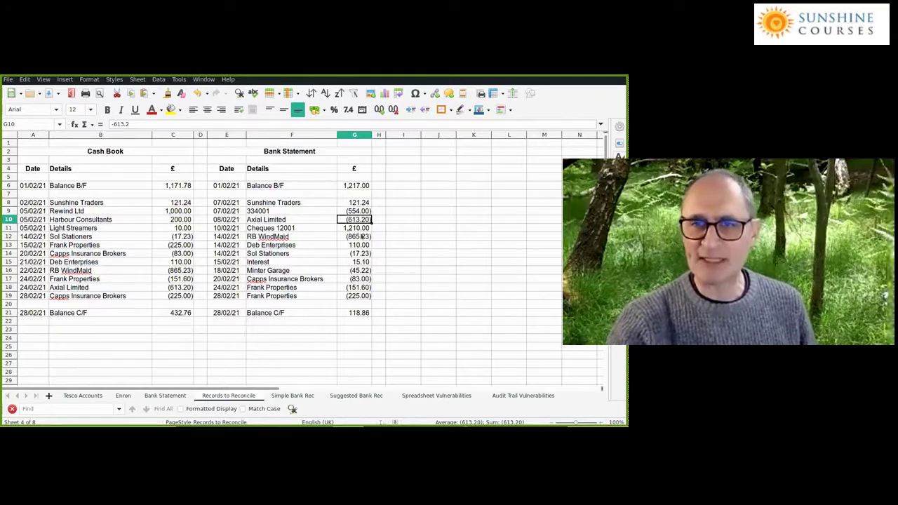
click(362, 236)
click(175, 240)
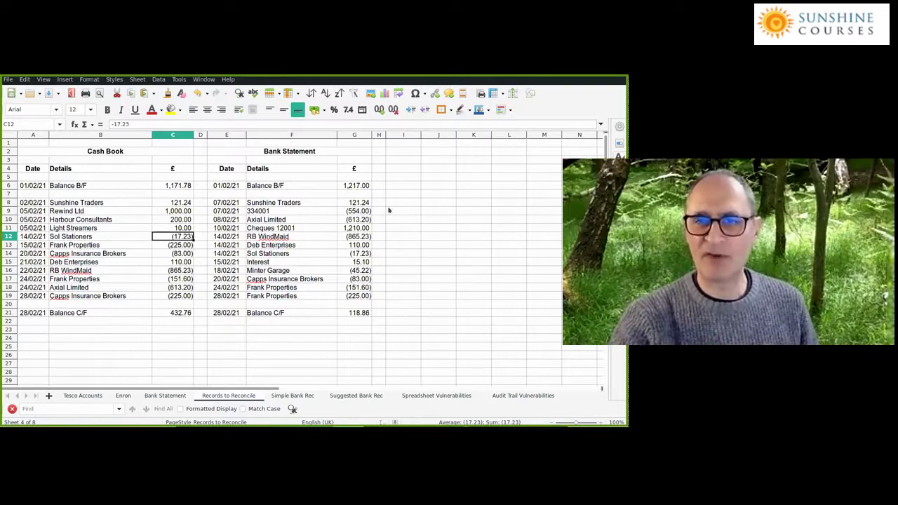
click(437, 305)
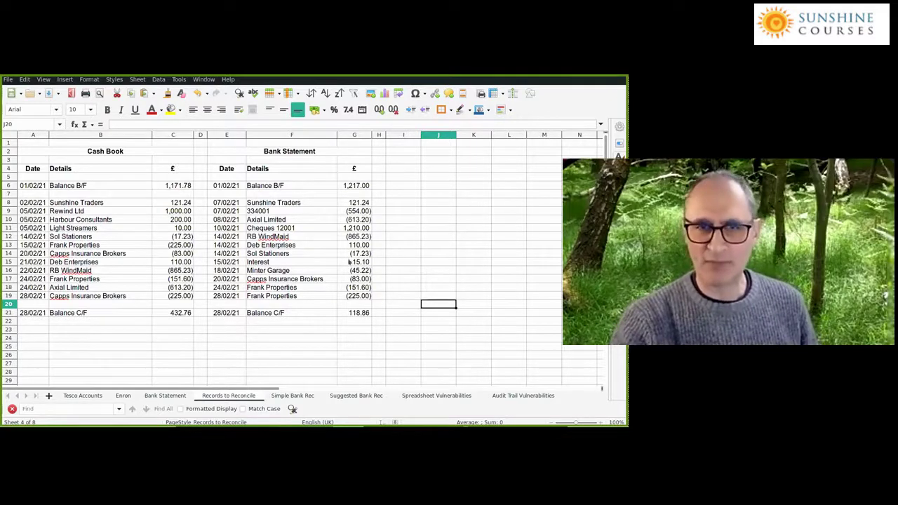
click(120, 203)
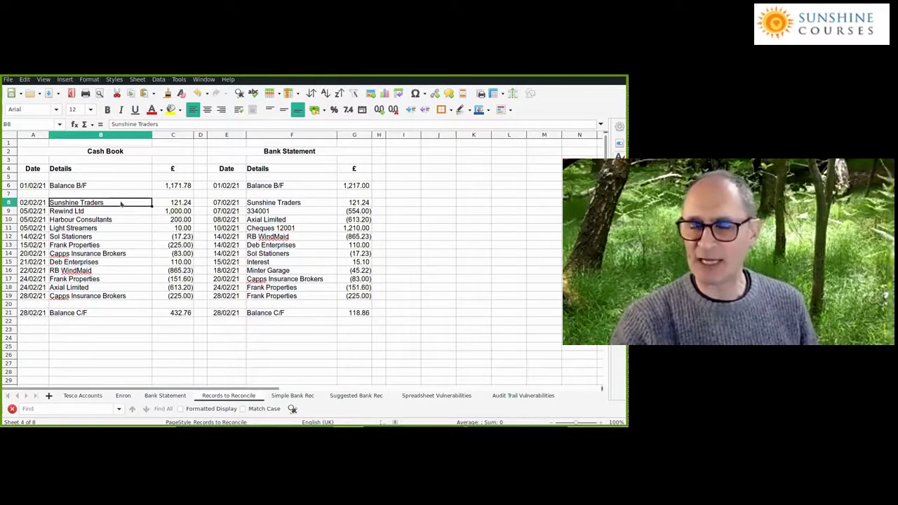
click(289, 203)
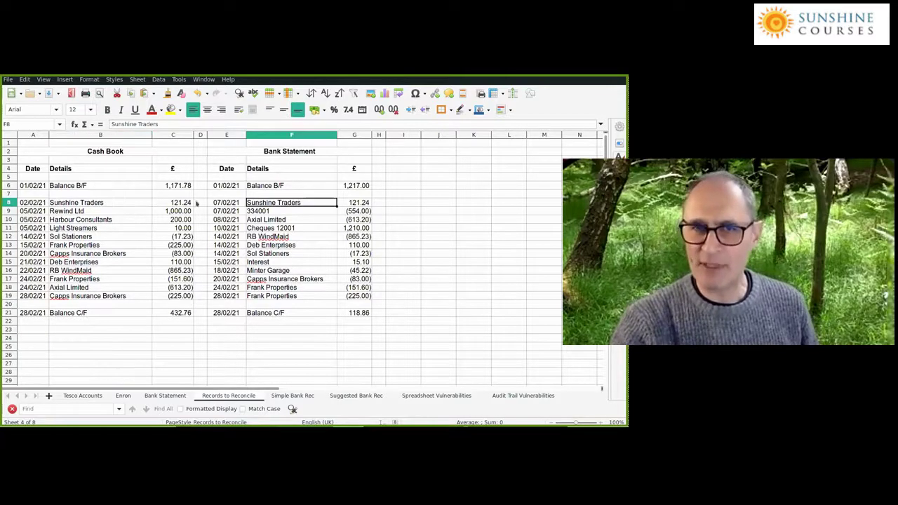
click(133, 205)
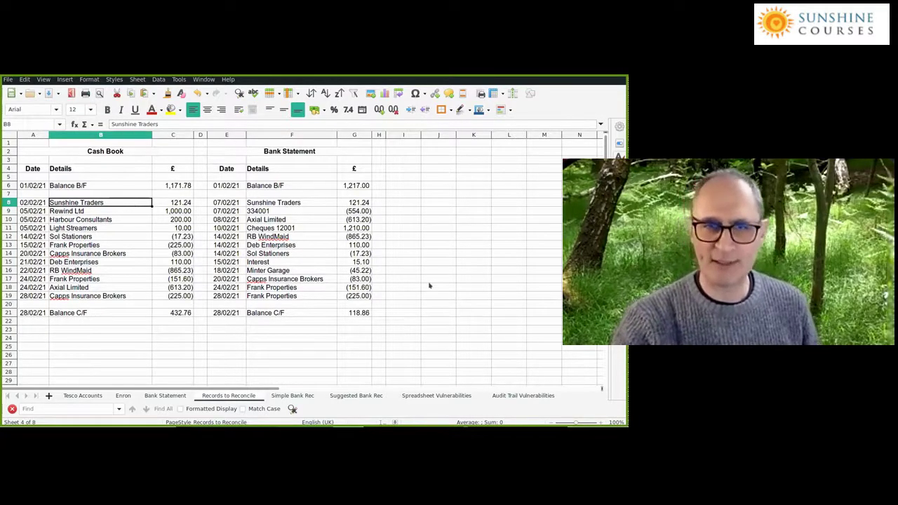
click(273, 202)
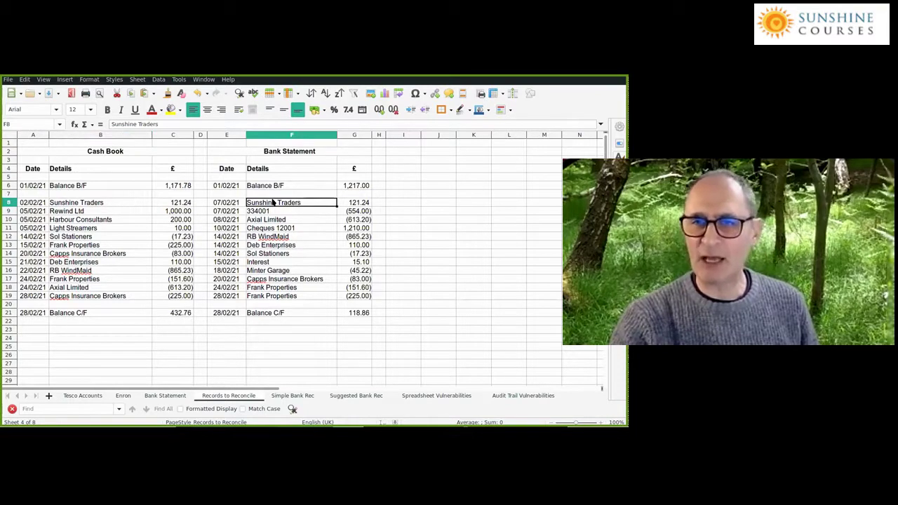
click(105, 202)
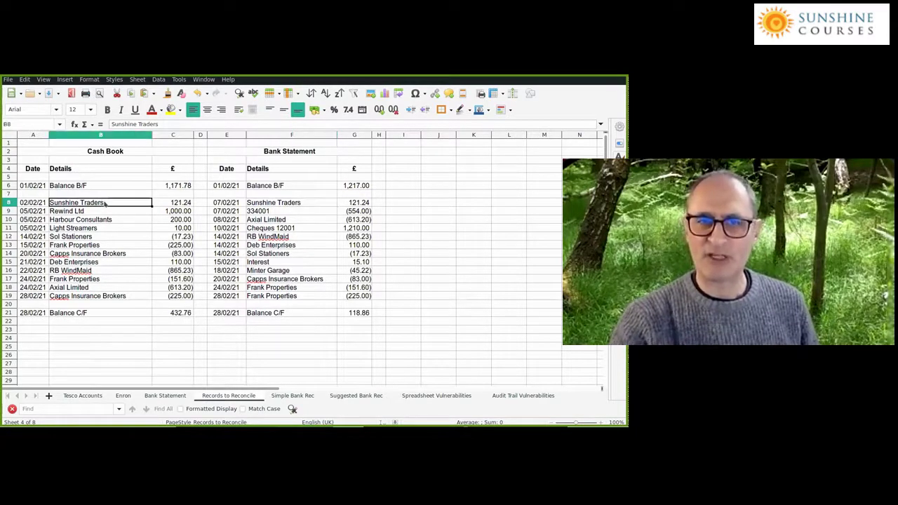
Mark the Sunshine Traders entries as matched by entering x beside their amounts in cells D8 and H8
click(200, 203)
click(378, 206)
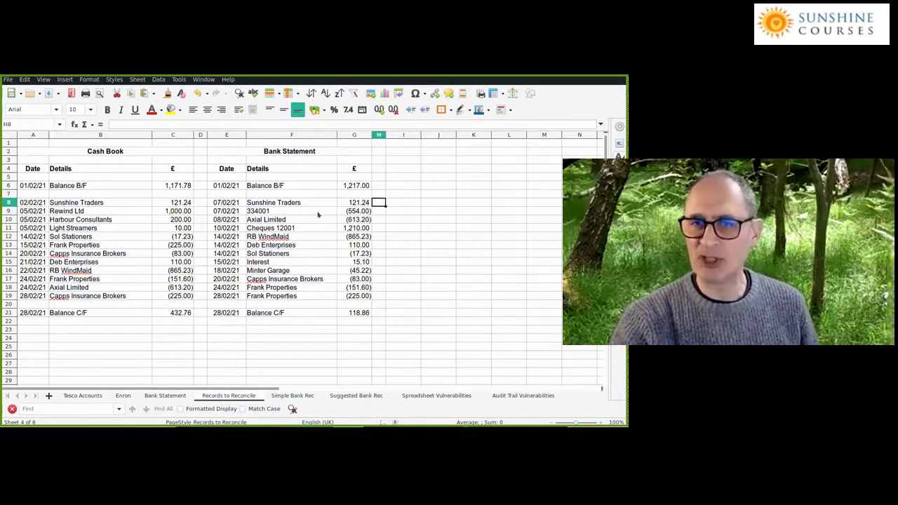
click(200, 203)
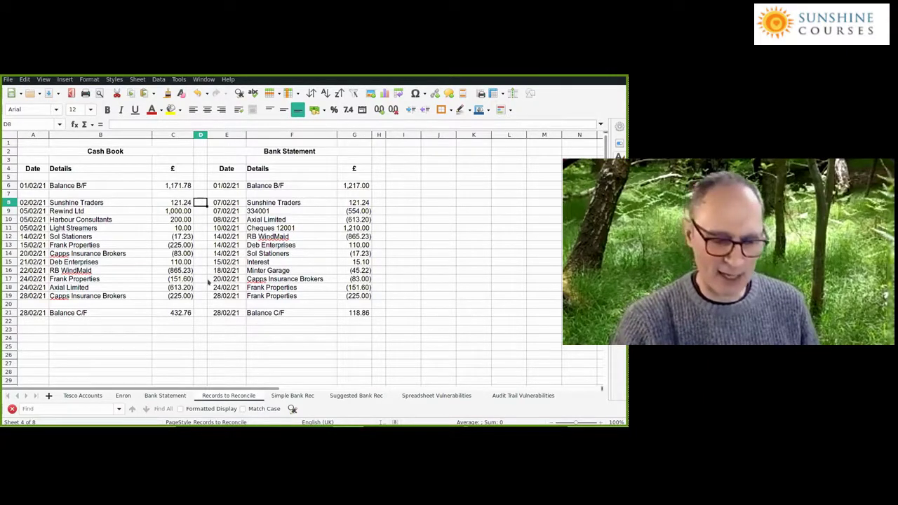
text(x)
key(Tab)
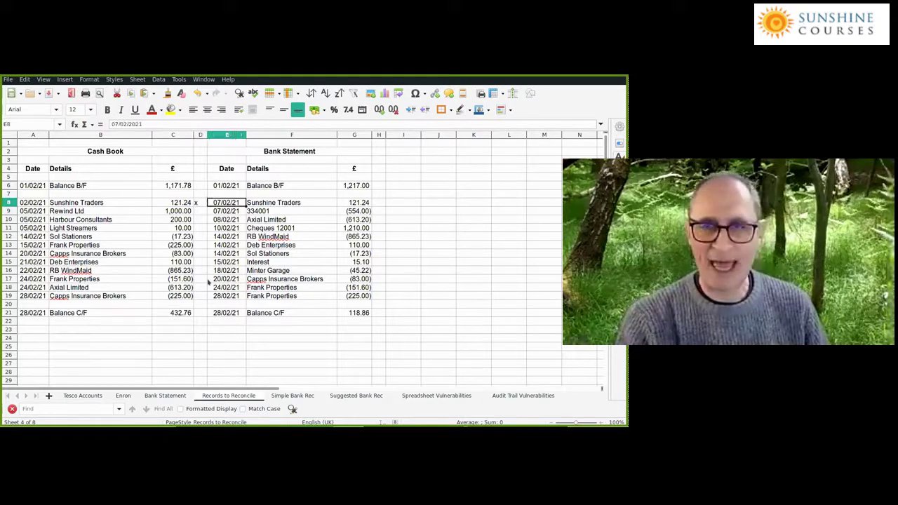
key(Tab)
key(Tab)
key(Tab)
text(x)
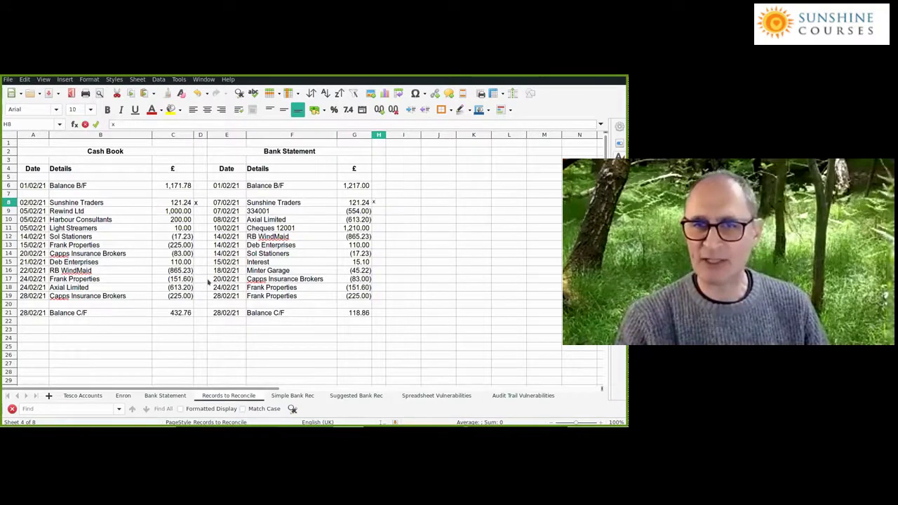
Colour the x marks in columns D and H red and set column H's font size to 12
click(200, 135)
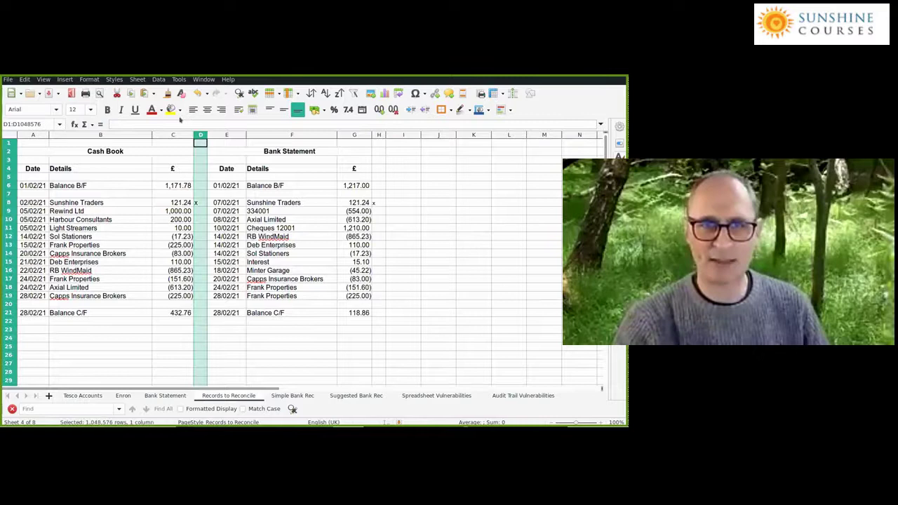
click(383, 134)
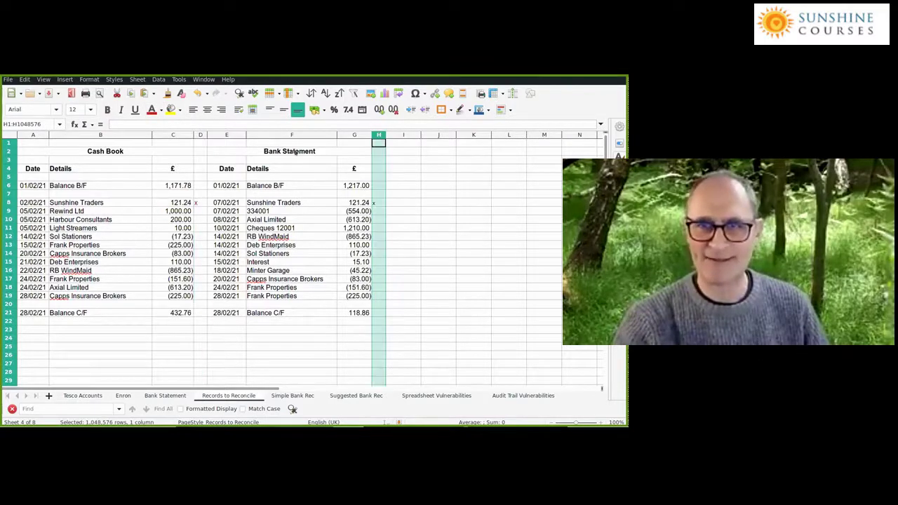
click(416, 263)
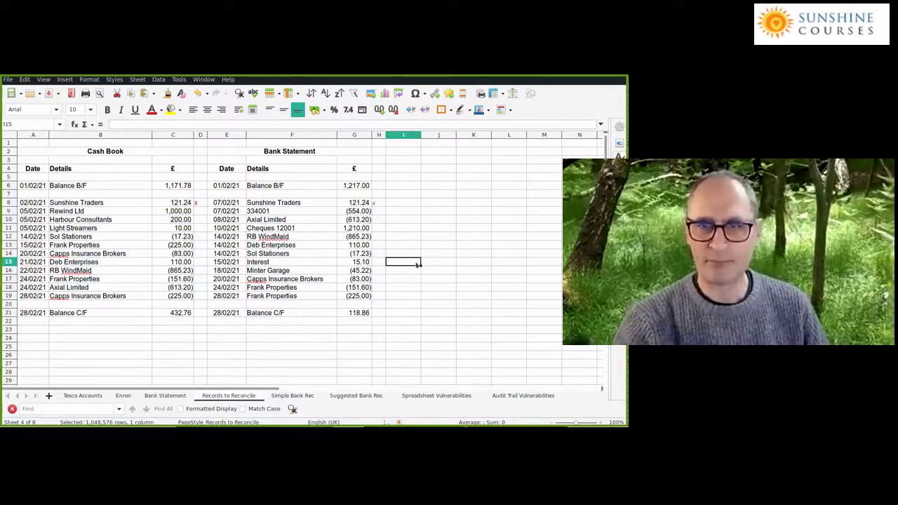
click(200, 202)
click(382, 135)
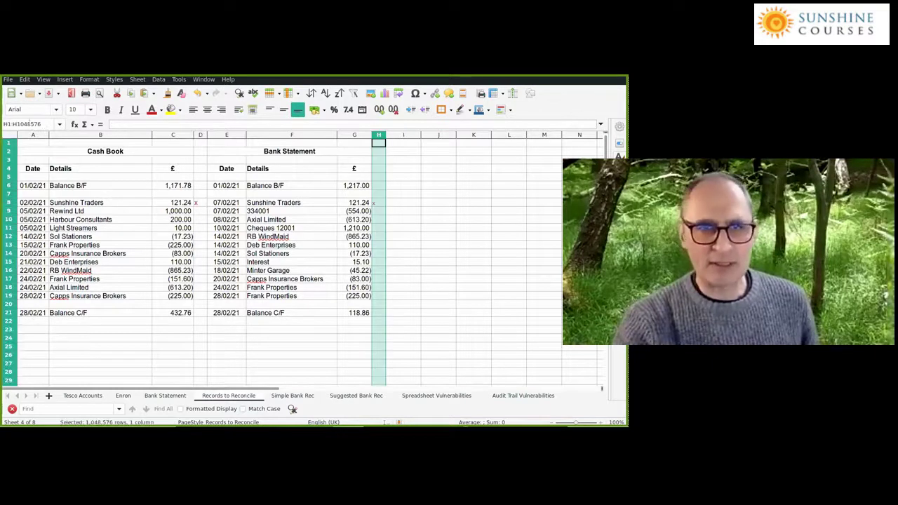
click(407, 253)
Centre the contents of the marking columns D and H horizontally
click(201, 134)
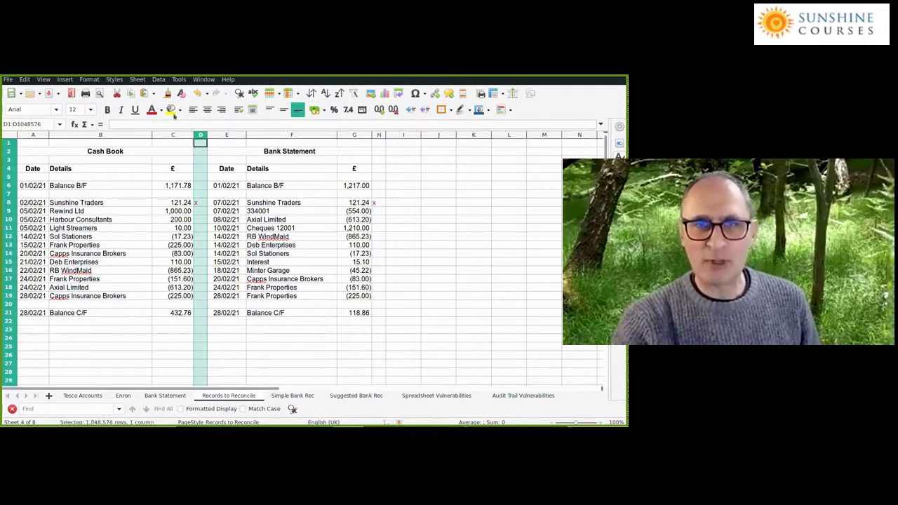
click(379, 135)
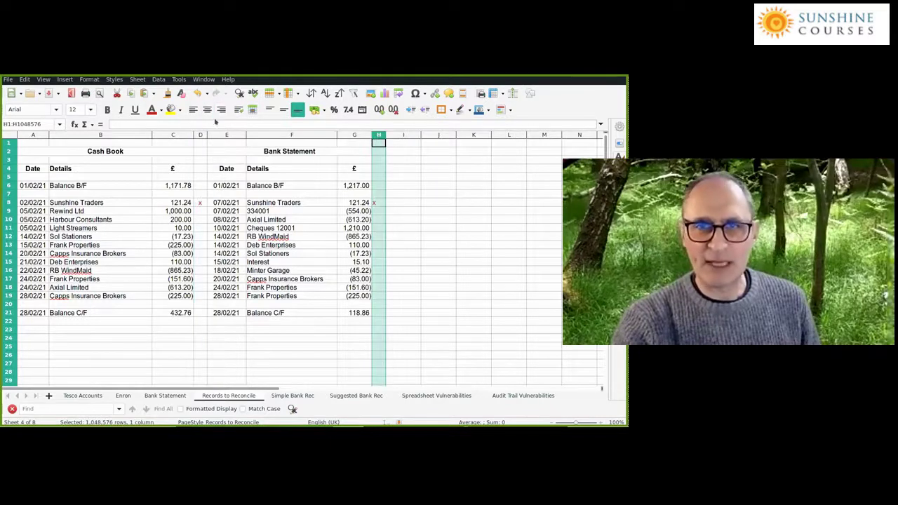
click(207, 109)
click(412, 245)
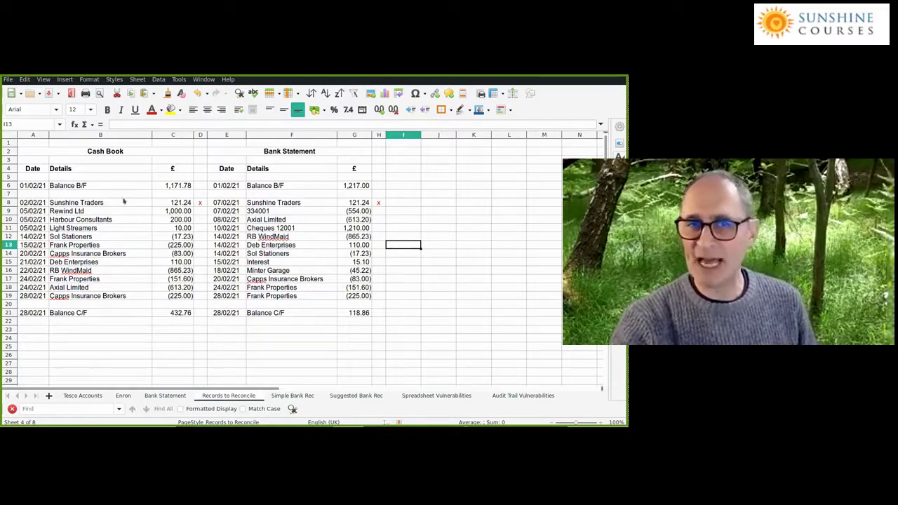
Compare the dates of the Sunshine Traders entry in the cash book and the bank statement
click(173, 202)
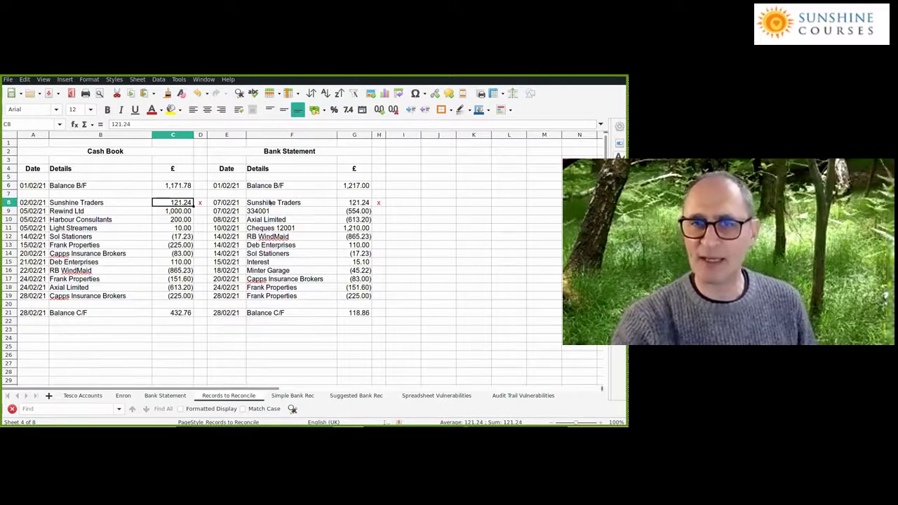
click(228, 204)
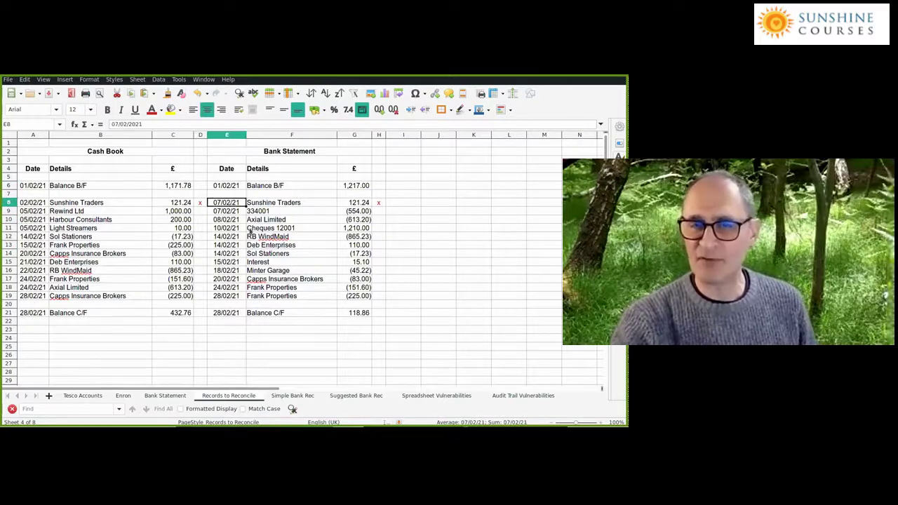
click(44, 203)
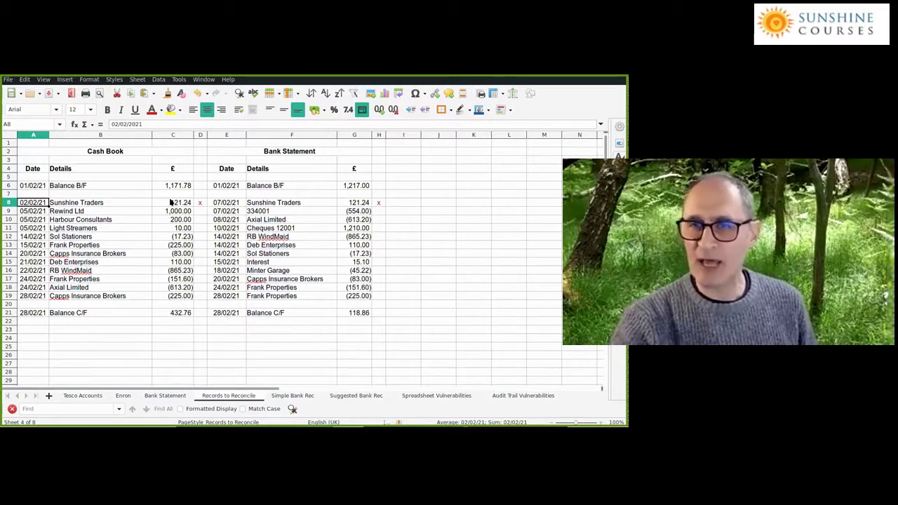
click(234, 203)
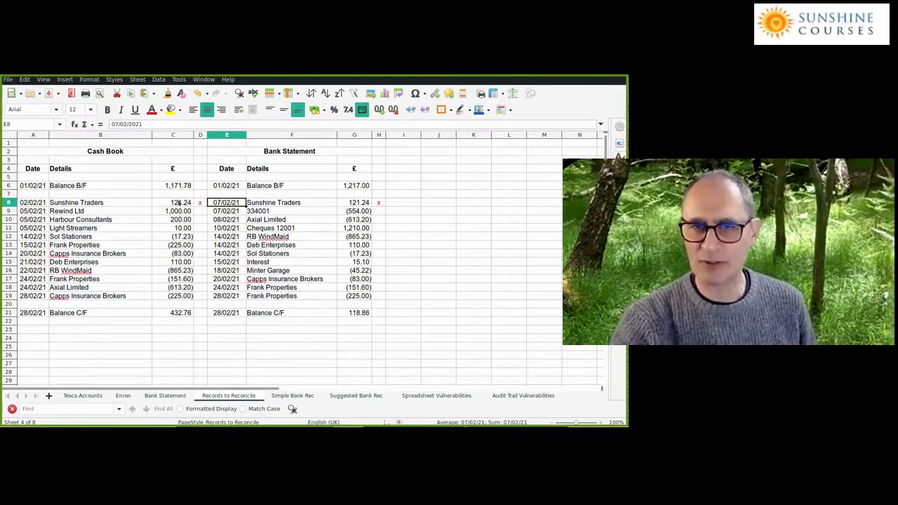
click(42, 204)
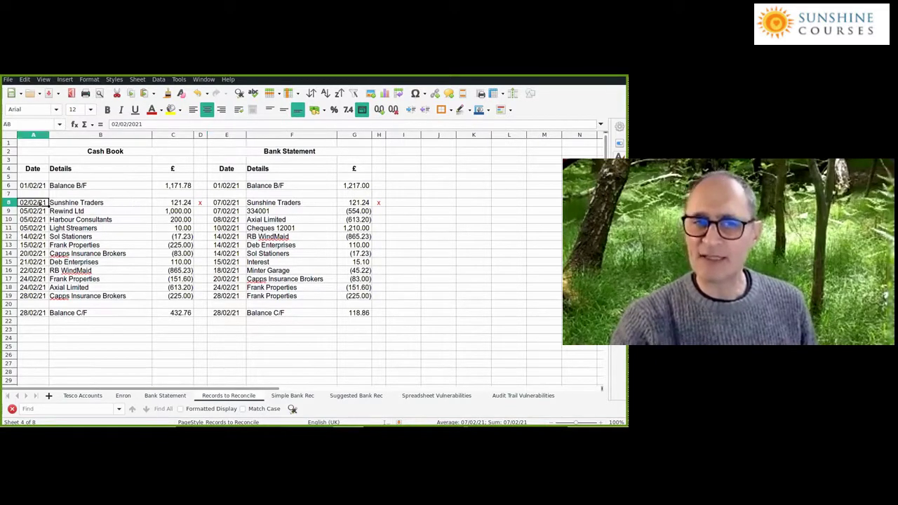
click(229, 203)
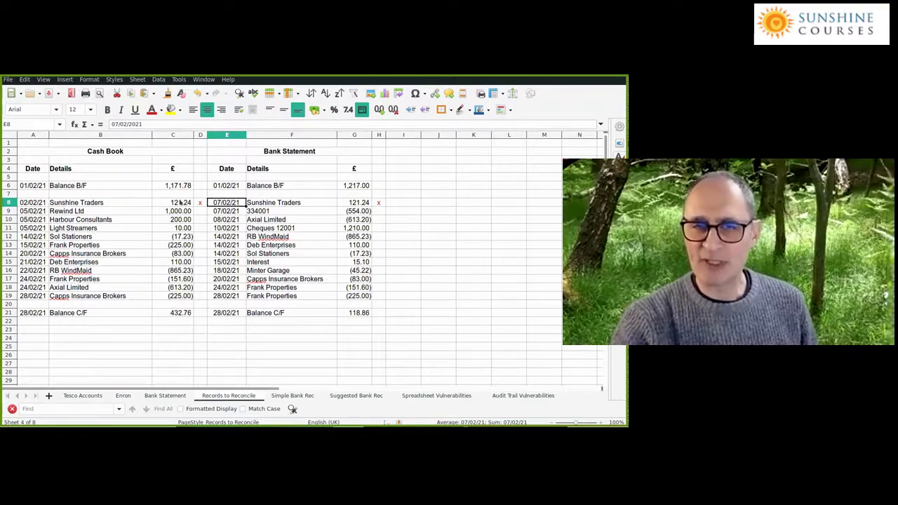
Compare the Sunshine Traders amounts and details in the cash book with those in the bank statement
click(180, 202)
click(356, 205)
click(184, 203)
click(352, 205)
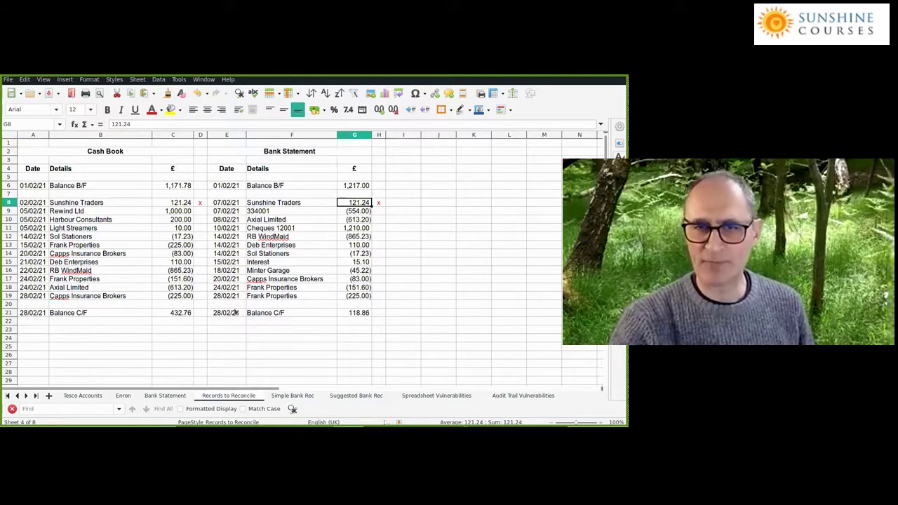
click(120, 203)
click(259, 203)
click(143, 203)
click(258, 203)
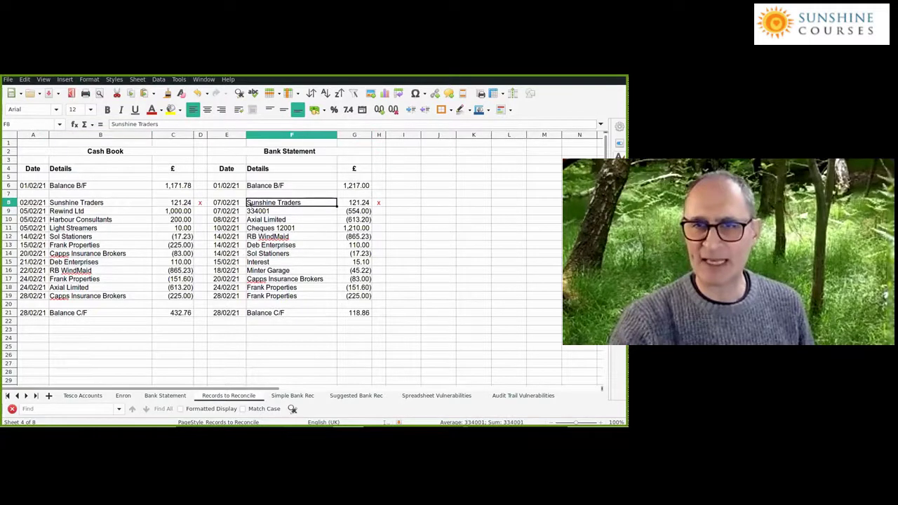
click(32, 202)
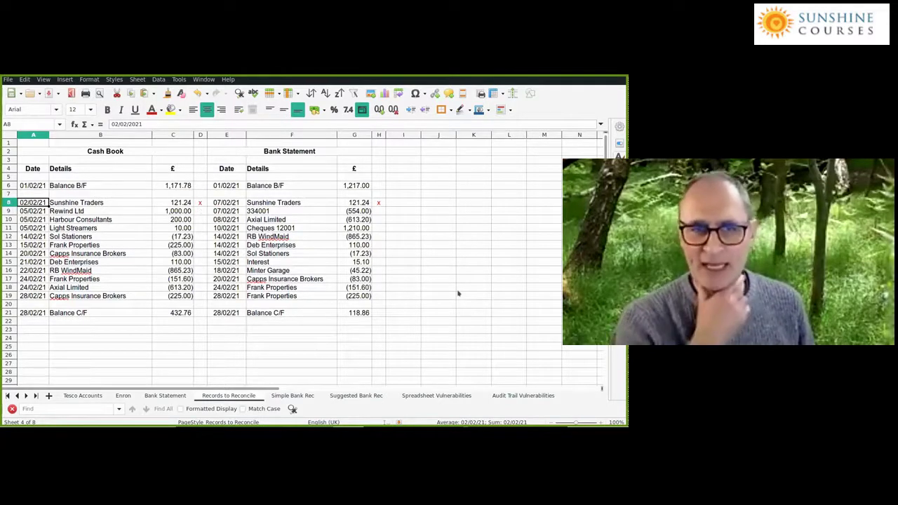
Check the Rewind Ltd amount in the cash book against every amount in the bank statement list
key(Down)
key(Right)
key(Right)
key(Right)
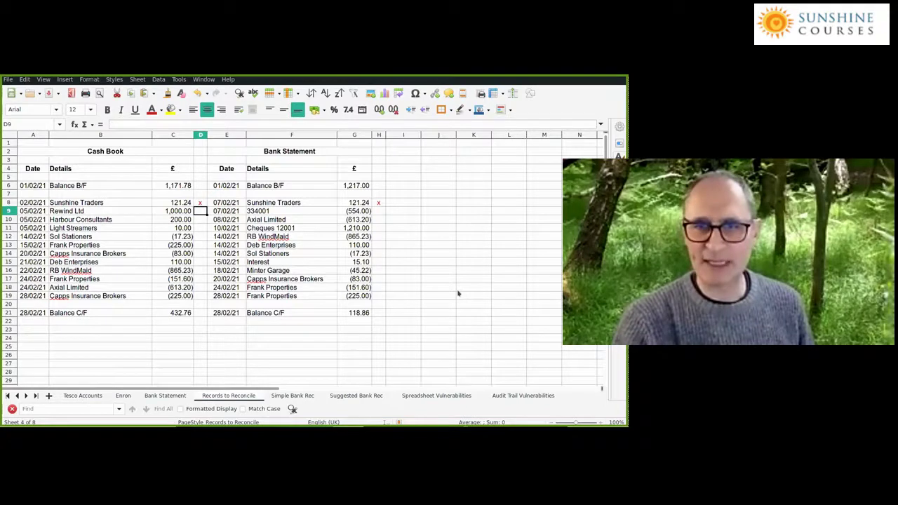
key(Right)
key(Right)
key(Right)
key(Right)
key(Left)
key(Down)
key(Down)
key(Down)
key(Down)
key(Down)
key(Down)
key(Down)
key(Down)
key(Down)
key(Down)
key(Up)
key(Up)
key(Up)
key(Up)
key(Up)
key(Up)
key(Up)
key(Up)
key(Up)
key(Up)
key(Left)
key(Left)
key(Right)
key(Right)
key(Left)
key(Left)
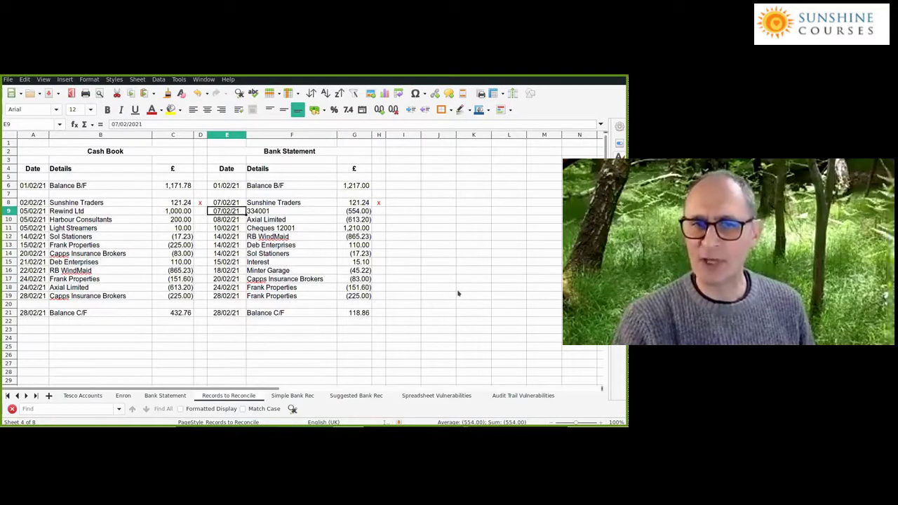
key(Left)
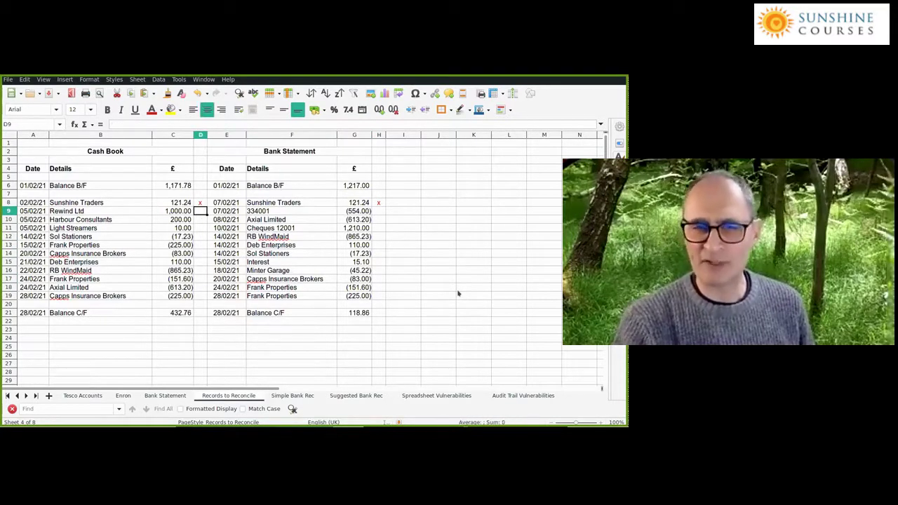
Look through the bank statement amounts for a match to the Harbour Consultants entry
key(Down)
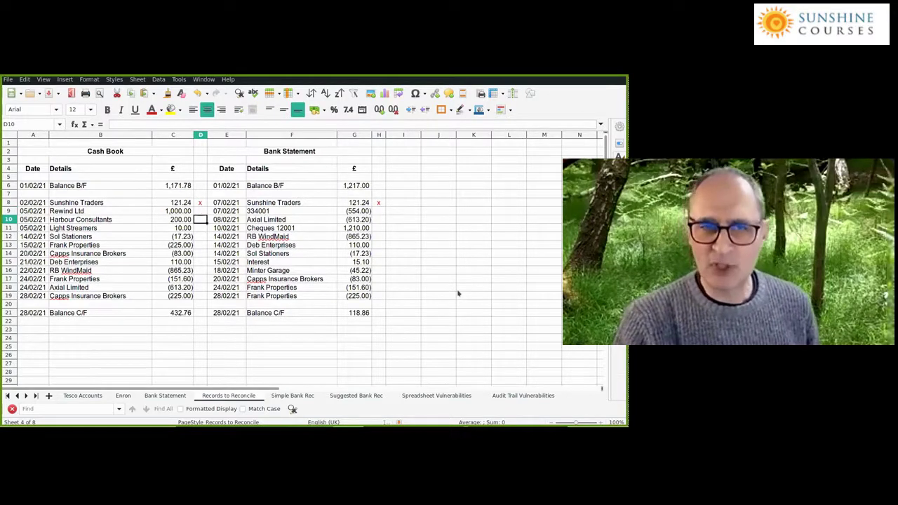
key(Right)
key(Right)
key(Right)
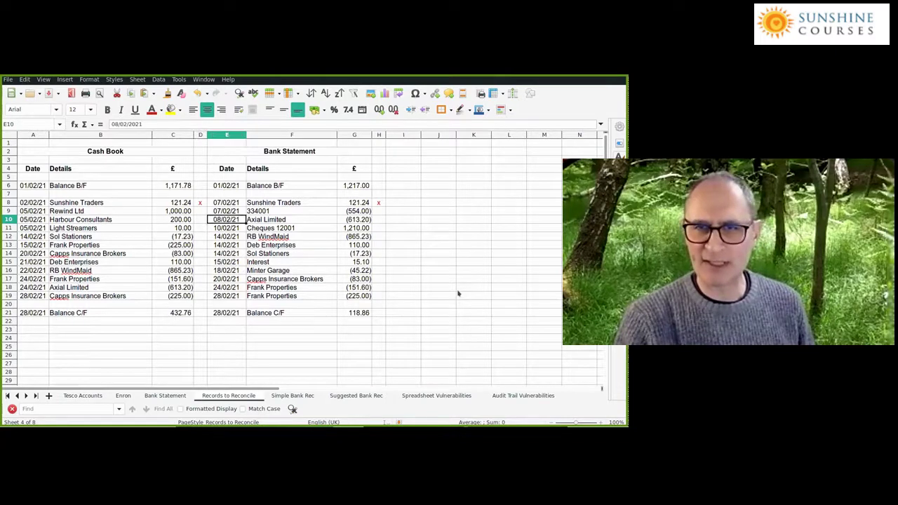
key(Down)
key(Down)
key(Down)
key(Down)
key(Down)
key(Down)
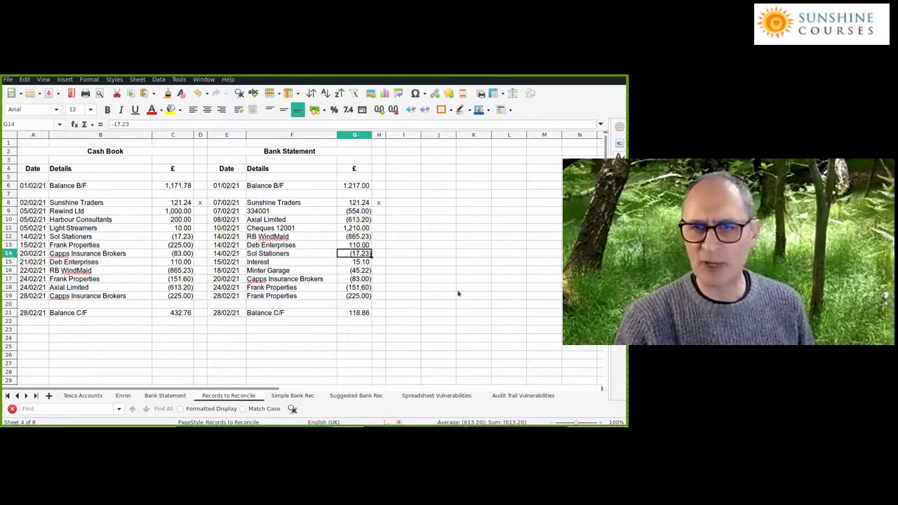
key(Up)
key(Up)
key(Up)
key(Up)
key(Up)
key(Up)
key(Left)
key(Left)
key(Left)
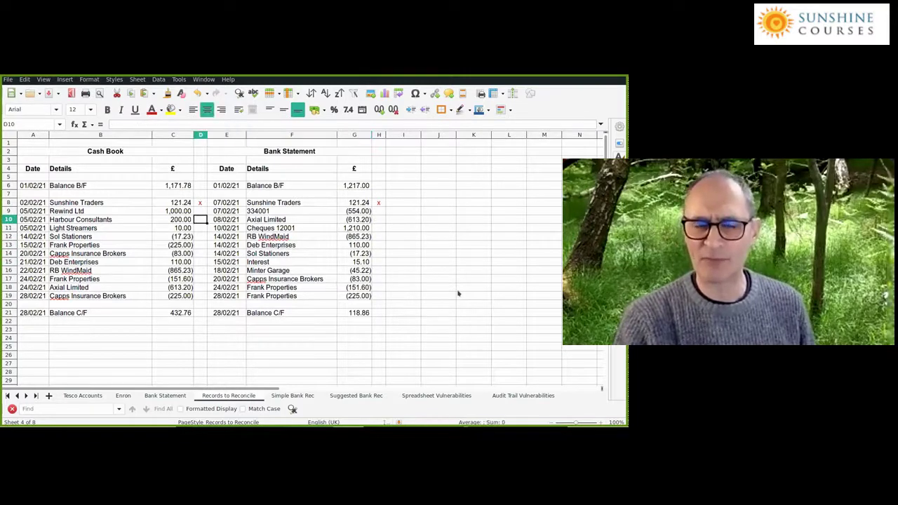
Look through the bank statement amounts for a match to the Light Streamers entry
key(Down)
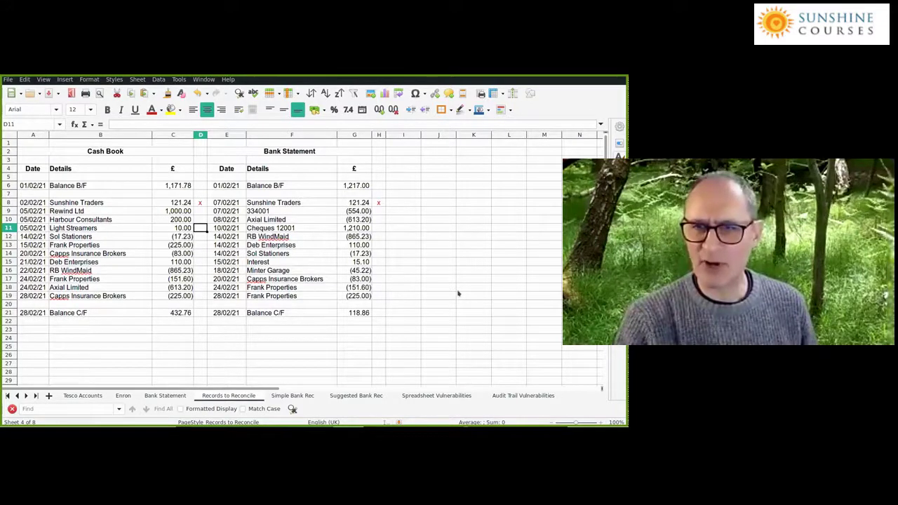
key(Right)
key(Right)
key(Right)
key(Down)
key(Down)
key(Down)
key(Down)
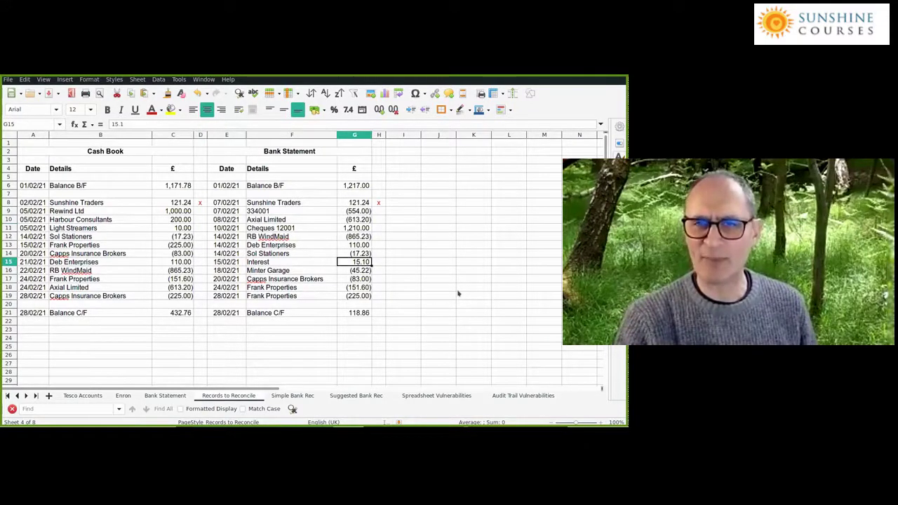
key(Left)
key(Left)
key(Left)
key(Up)
key(Up)
key(Up)
key(Up)
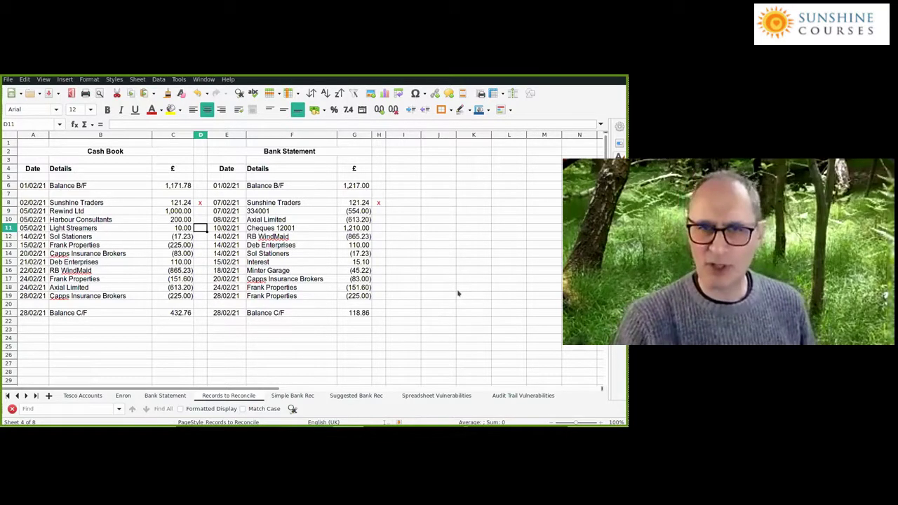
Recheck the Rewind Ltd, Harbour Consultants and Light Streamers amounts against the bank statement entries
key(Up)
key(Up)
key(Up)
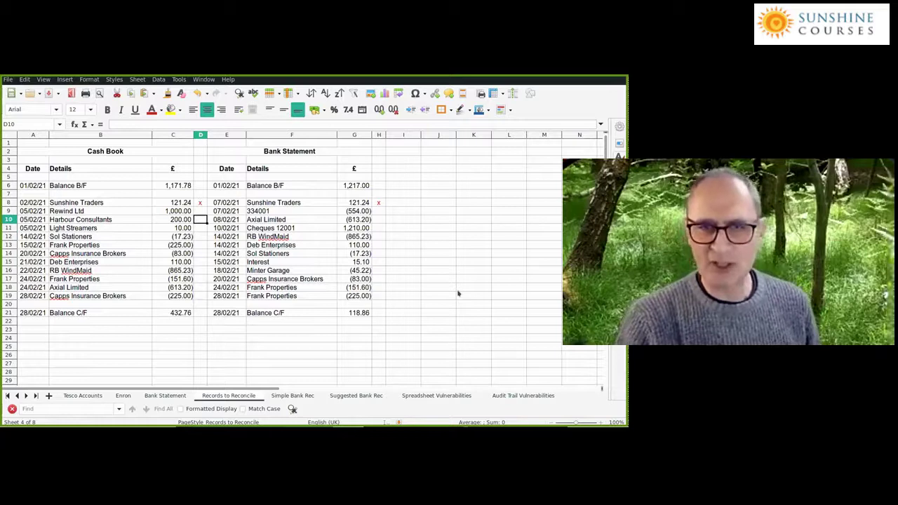
key(Left)
key(Down)
key(Down)
key(Down)
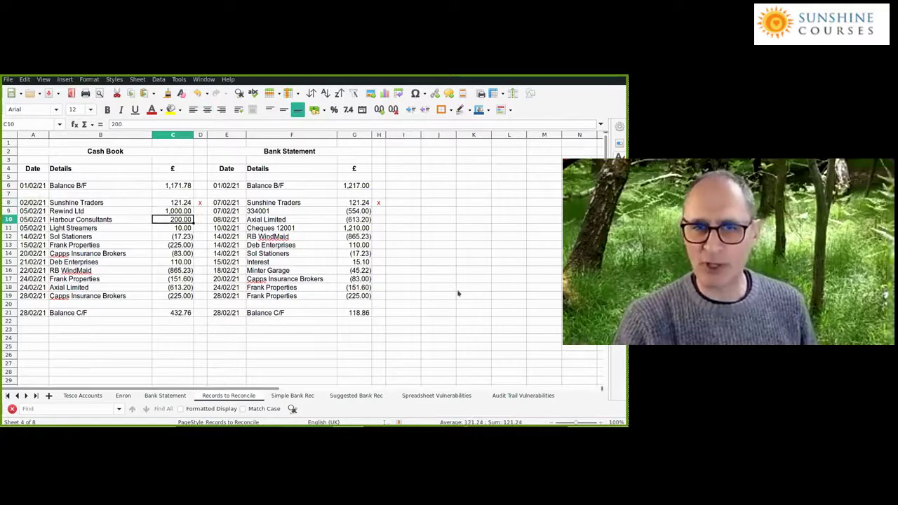
key(Right)
key(Right)
key(Right)
key(Up)
key(Up)
key(Up)
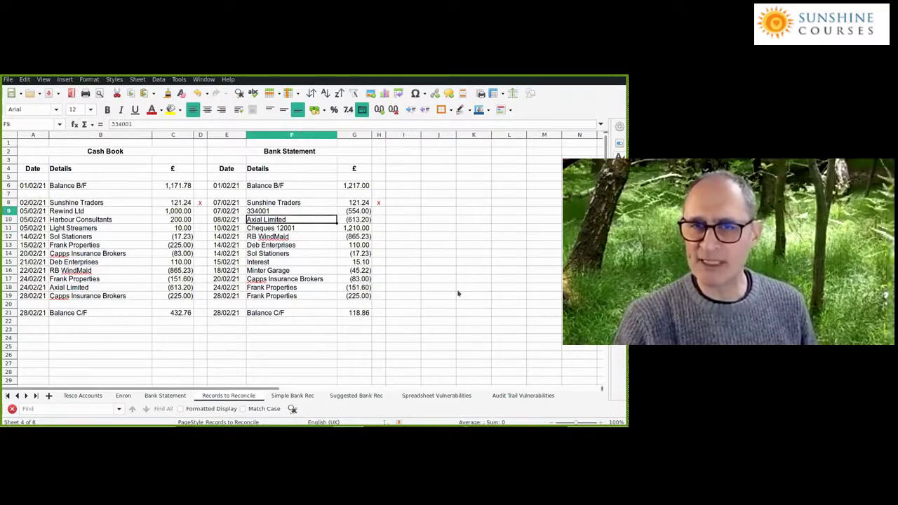
key(Left)
key(Left)
key(Left)
key(Down)
key(Down)
key(Down)
key(Right)
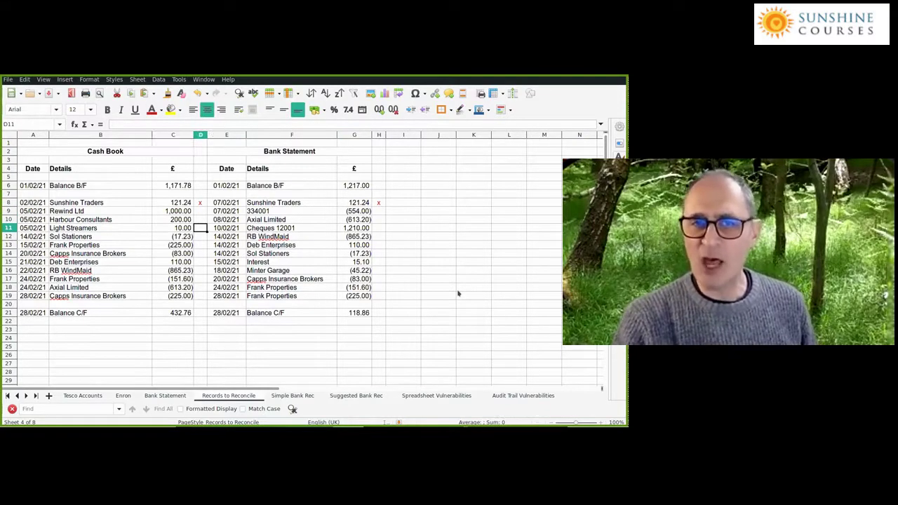
Review the unmarked cash book entries in rows 9 to 11, ending at the mark cell for Sol Stationers
key(Down)
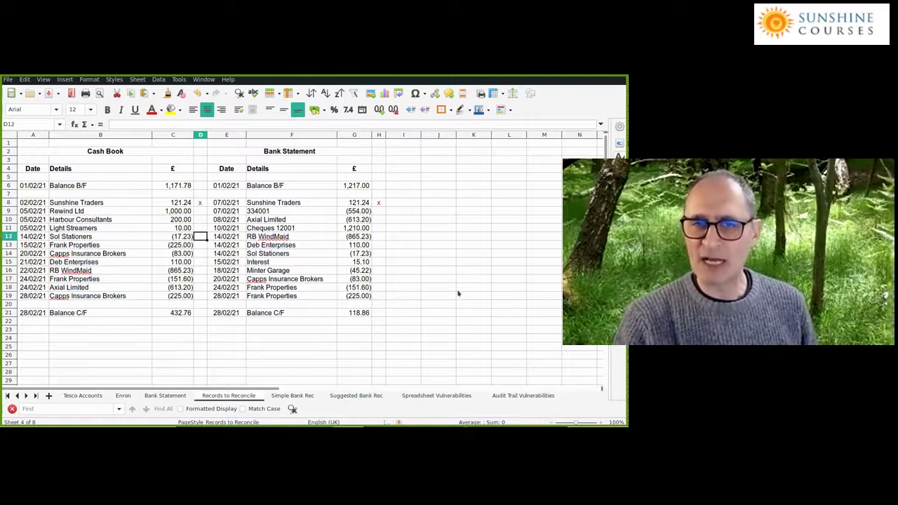
key(Up)
key(Up)
key(Up)
key(Up)
key(Down)
key(Down)
key(Down)
key(Down)
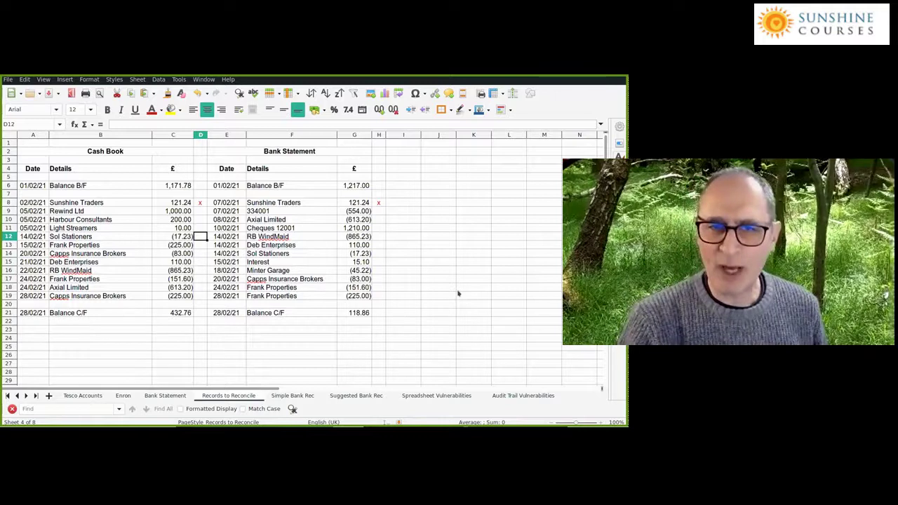
Examine the Sol Stationers entry and the amounts beneath it in the cash book
key(Left)
key(Left)
key(Left)
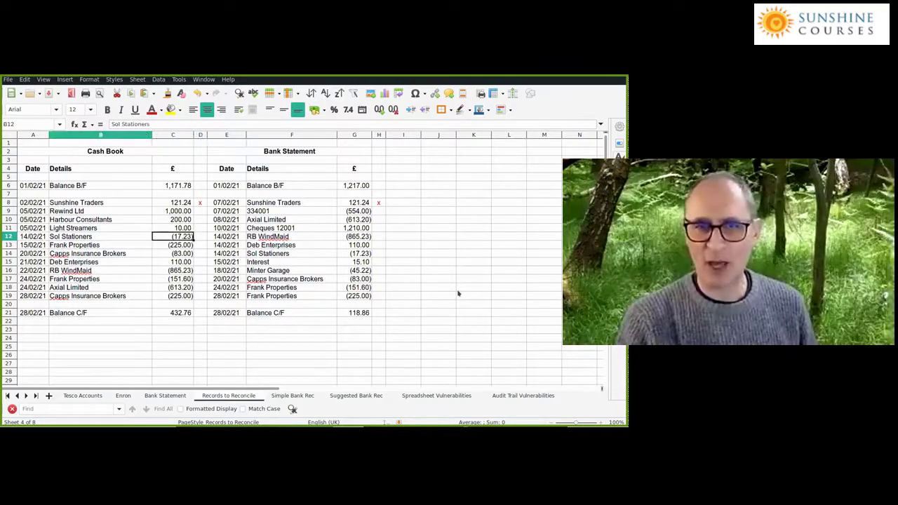
key(Right)
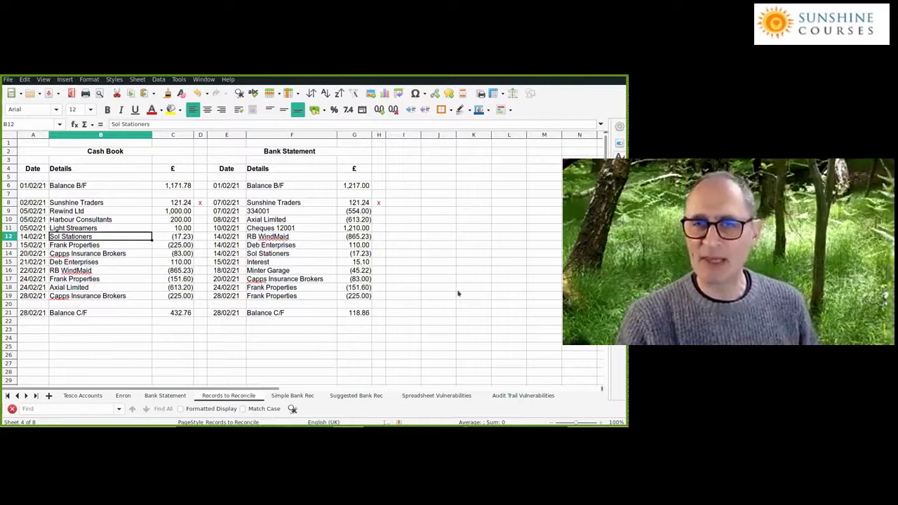
key(Right)
key(Down)
key(Down)
key(Down)
key(Down)
key(Down)
key(Up)
key(Up)
key(Up)
key(Up)
key(Up)
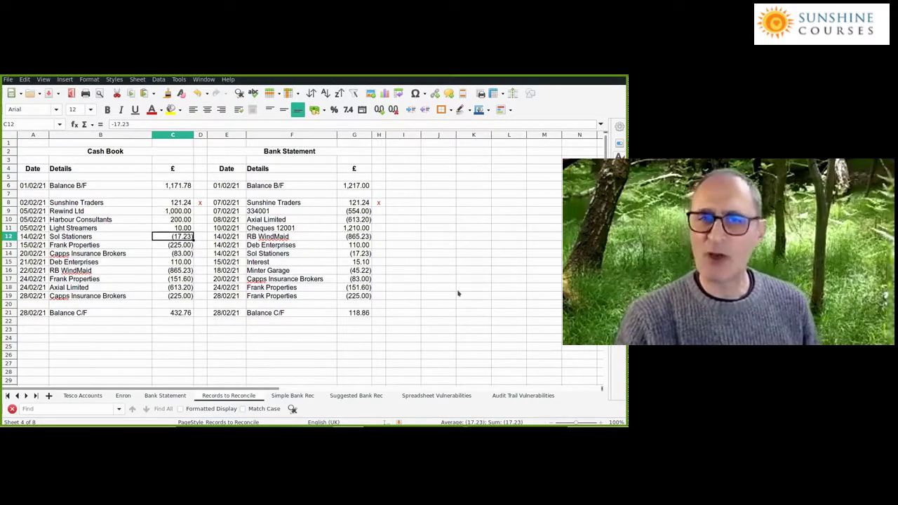
Mark the Sol Stationers transaction with an x in D12 of the cash book and H14 of the bank statement
key(Right)
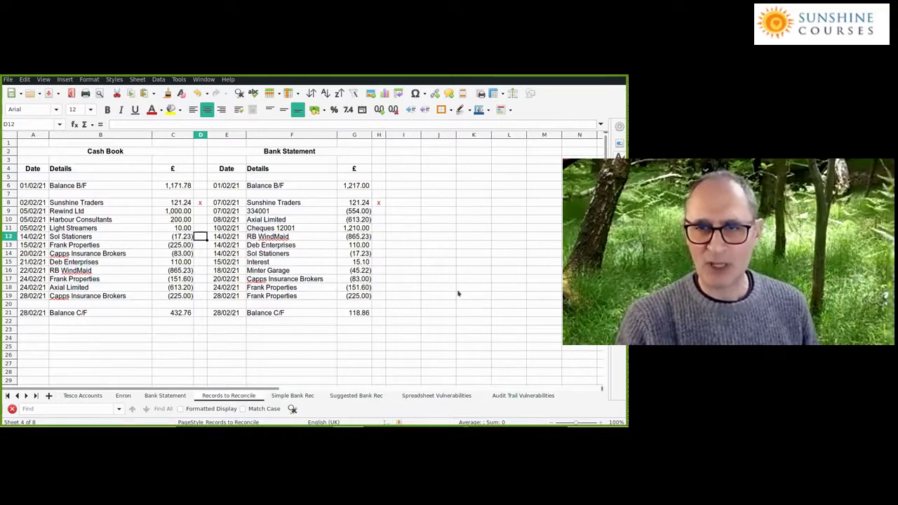
key(shift+Left)
key(shift+Right)
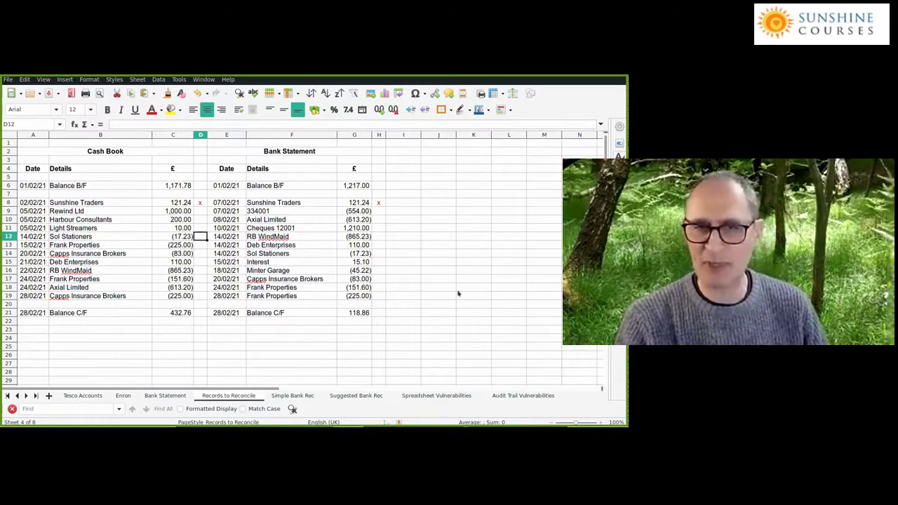
text(x)
key(Tab)
key(Tab)
key(Tab)
key(Tab)
key(Down)
key(Down)
text(x)
Mark the 225.00 Frank Properties payment with an x in D13 of the cash book and H19 of the bank statement
key(shift+Tab)
key(shift+Tab)
key(shift+Tab)
key(shift+Tab)
key(Up)
text(x)
key(Tab)
key(Tab)
key(Tab)
key(Tab)
key(Down)
key(Down)
key(Down)
key(Down)
key(Down)
key(Down)
text(x)
Mark the 83.00 Capps Insurance Brokers payment with an x in D14 of the cash book and H17 of the bank statement
key(shift+Tab)
key(shift+Tab)
key(shift+Tab)
key(shift+Tab)
key(Up)
key(Up)
key(Up)
key(Up)
key(Up)
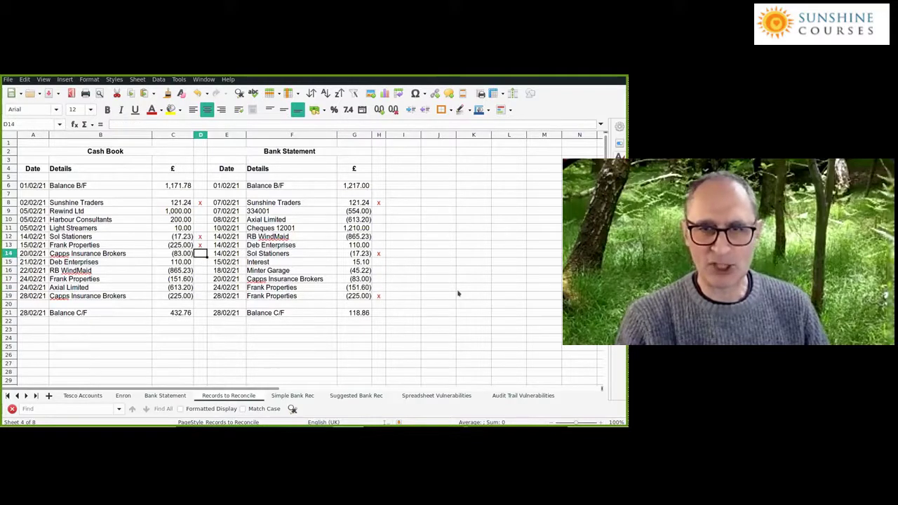
text(x)
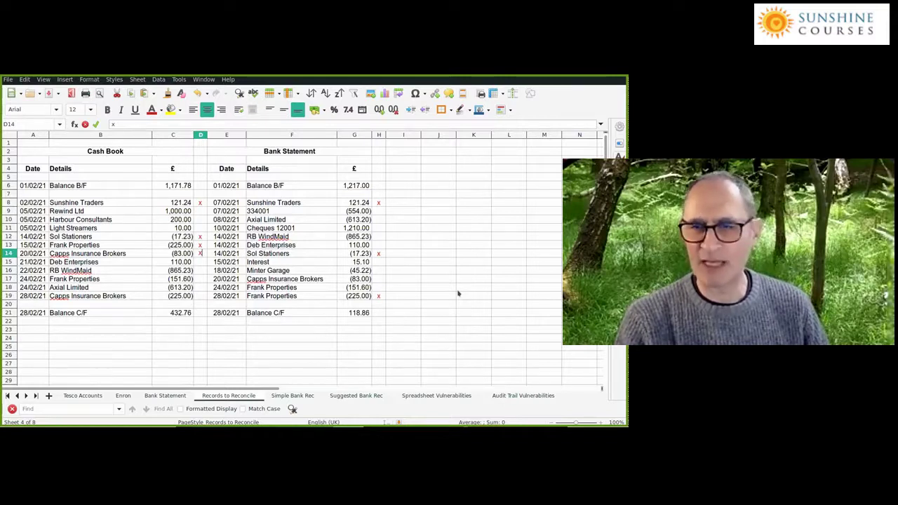
key(Return)
key(Up)
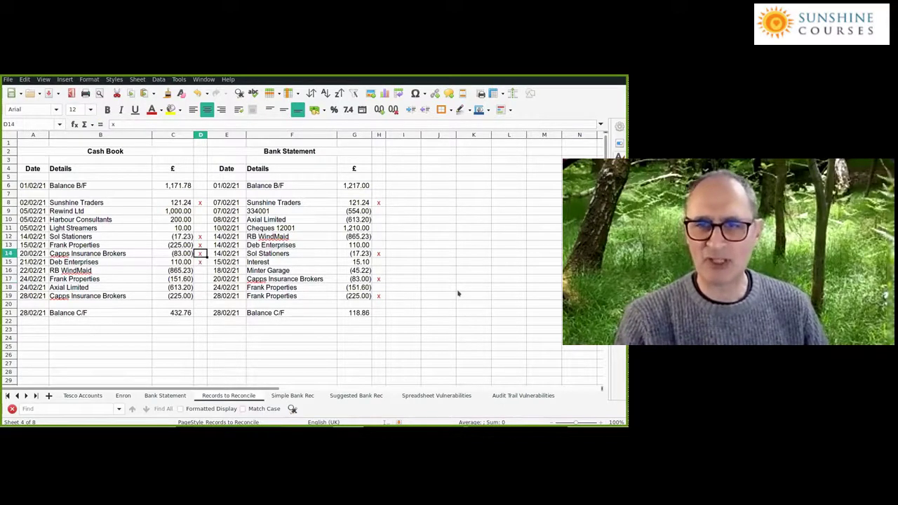
Mark the Deb Enterprises receipt with an x in D15 of the cash book and H13 of the bank statement
key(Up)
key(Right)
key(Right)
key(Right)
key(Right)
text(x)
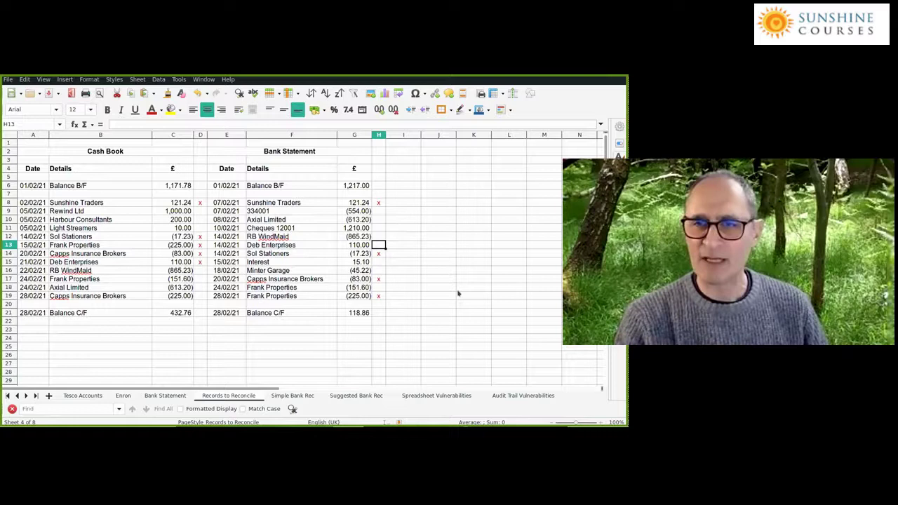
key(Return)
Mark the RB WindMaid payment with an x in D16 of the cash book and H12 of the bank statement
key(Down)
key(Down)
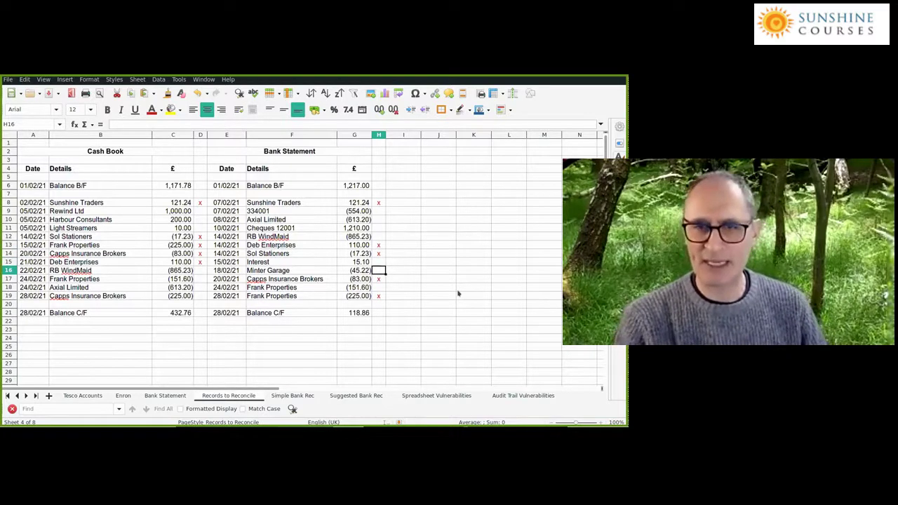
key(Left)
key(Left)
key(Left)
key(Left)
text(x)
key(Right)
key(Right)
key(Right)
key(Right)
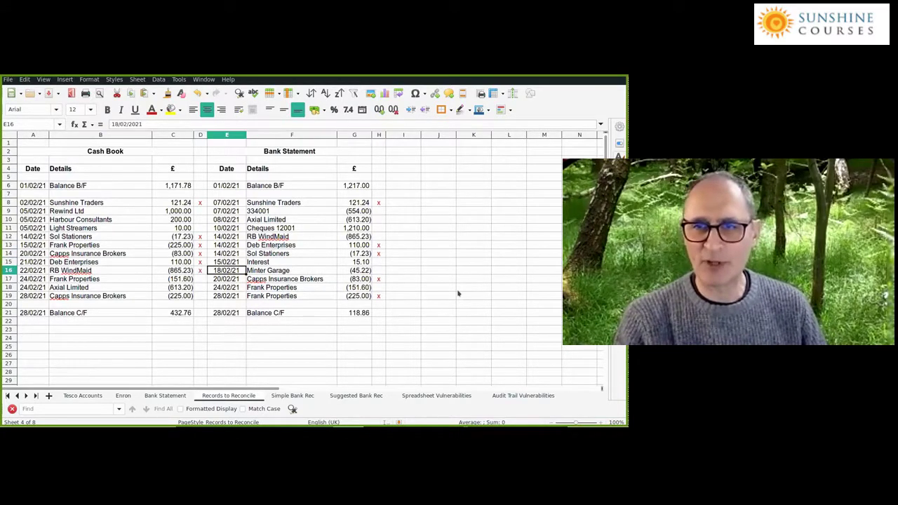
key(Up)
key(Up)
key(Up)
key(Up)
text(x)
Mark the 151.60 Frank Properties payment with an x in D17 of the cash book and H18 of the bank statement
key(Left)
key(Left)
key(Left)
key(Left)
key(Down)
key(Down)
key(Down)
key(Down)
key(Down)
text(x)
key(Right)
key(Right)
key(Right)
key(Right)
text(x)
key(Down)
text(x)
Mark the Axial Limited payment with an x in D18 of the cash book and H10 of the bank statement
key(Left)
key(Left)
key(Left)
key(Left)
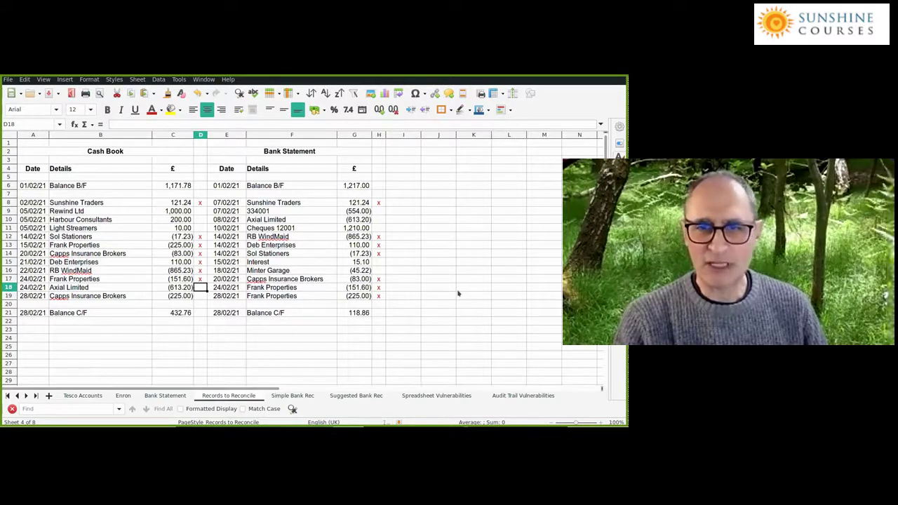
key(Up)
key(Right)
key(Right)
key(Right)
key(Right)
key(Up)
key(Up)
key(Up)
key(Up)
key(Up)
key(Up)
key(Up)
text(x)
Compare the Axial Limited date in the bank statement with its date in the cash book
key(Left)
key(Left)
key(Left)
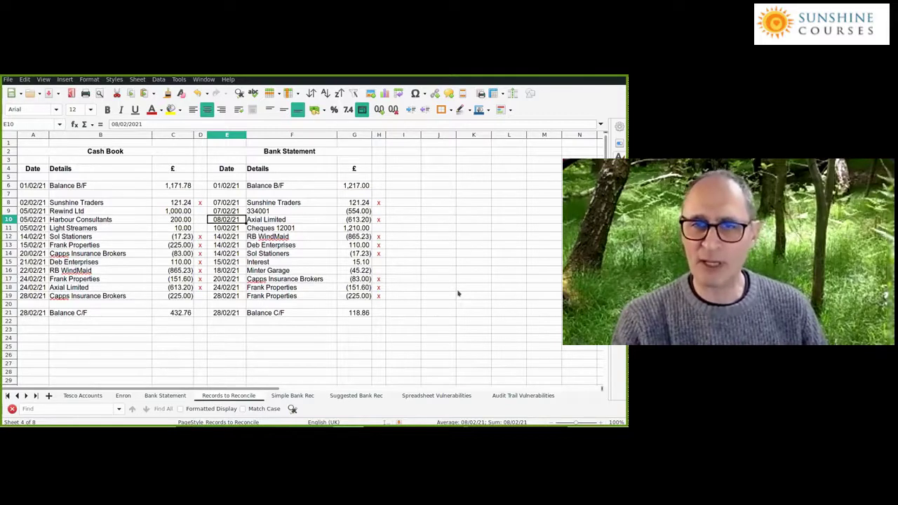
key(Left)
key(Left)
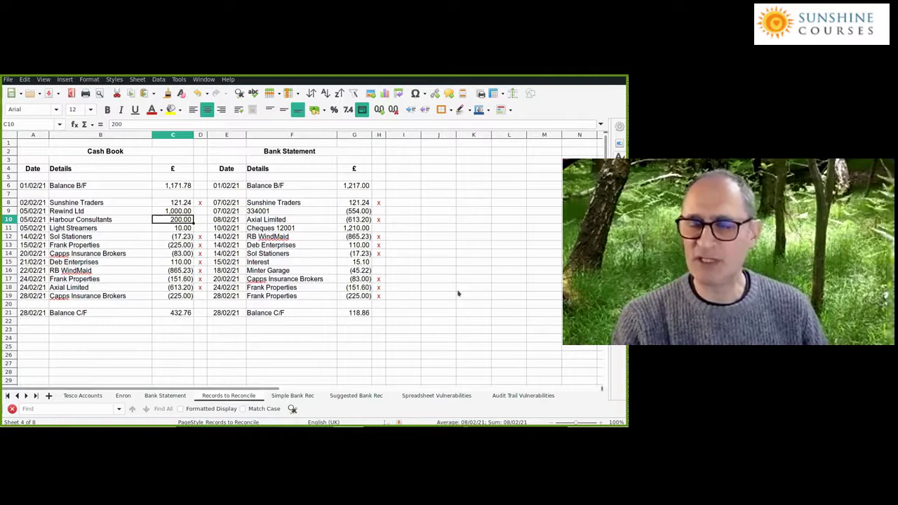
key(Left)
key(Left)
key(Down)
key(Down)
key(Down)
key(Down)
key(Down)
key(Down)
key(Down)
key(Down)
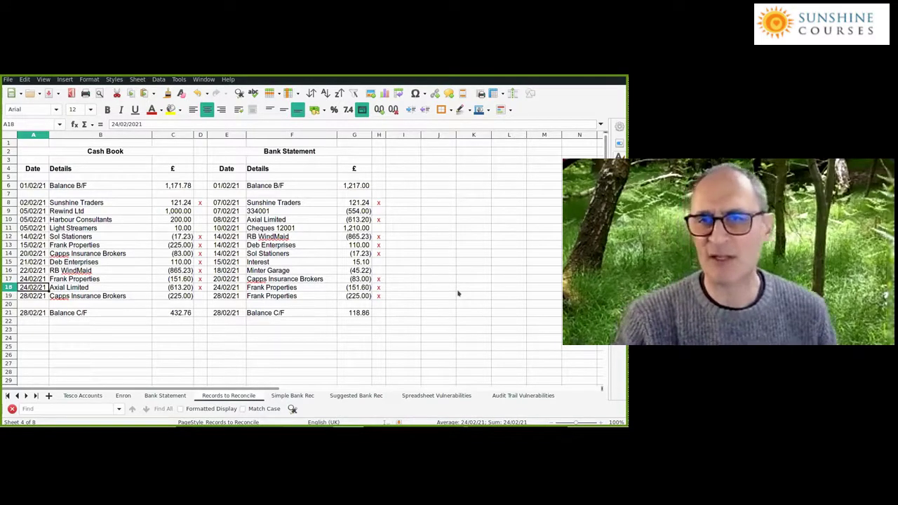
Recheck the bank statement date of the Axial Limited payment in row 10
key(Right)
key(Right)
key(Right)
key(Right)
key(Up)
key(Up)
key(Up)
key(Up)
key(Up)
key(Up)
key(Up)
key(Up)
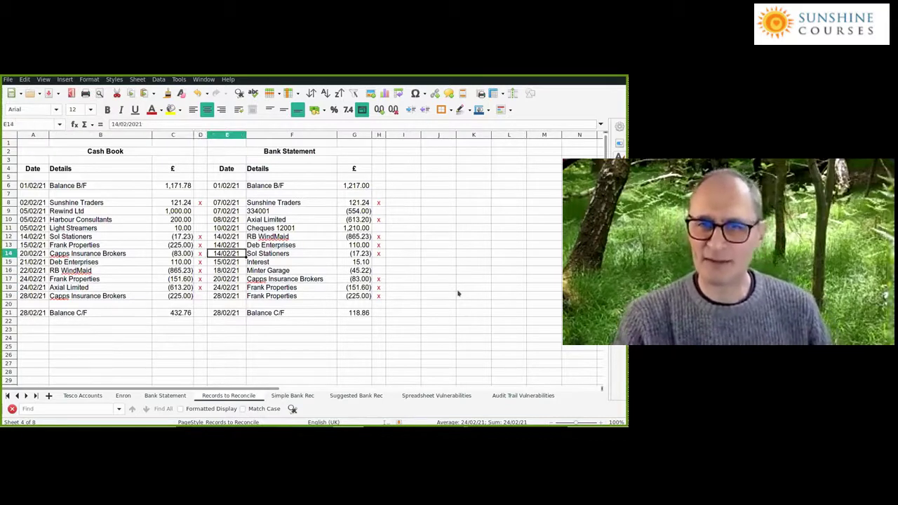
key(Up)
key(Up)
key(Down)
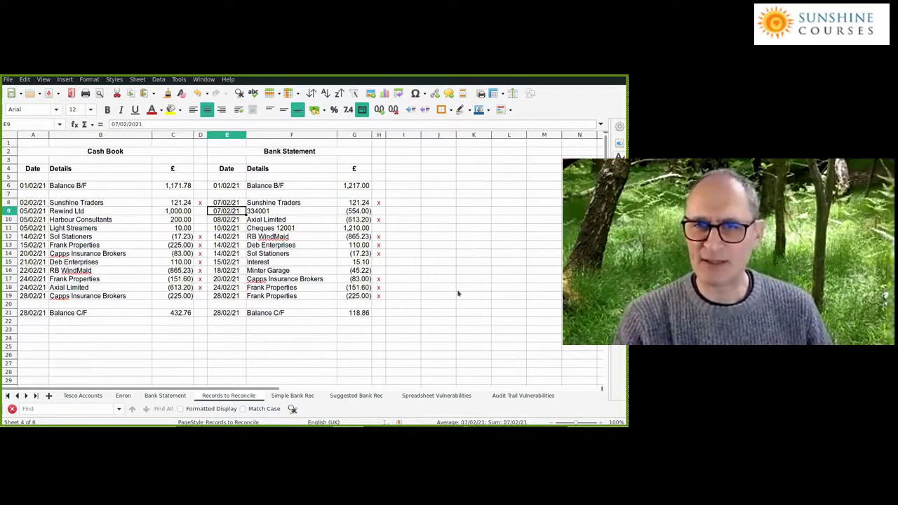
key(Down)
key(Left)
key(Left)
key(Right)
key(Right)
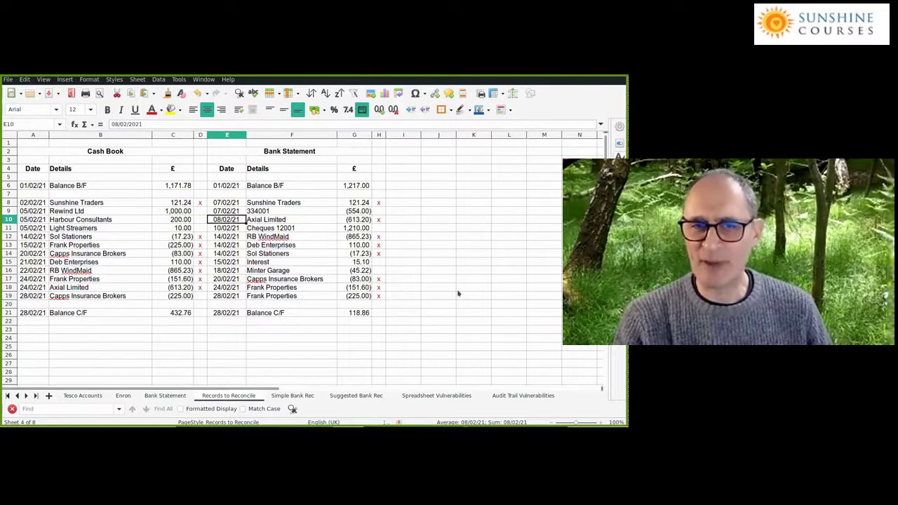
Return to the Axial Limited amount in row 18 of the cash book for review
key(Left)
key(Down)
key(Down)
key(Down)
key(Down)
key(Down)
key(Down)
key(Down)
key(Down)
key(Left)
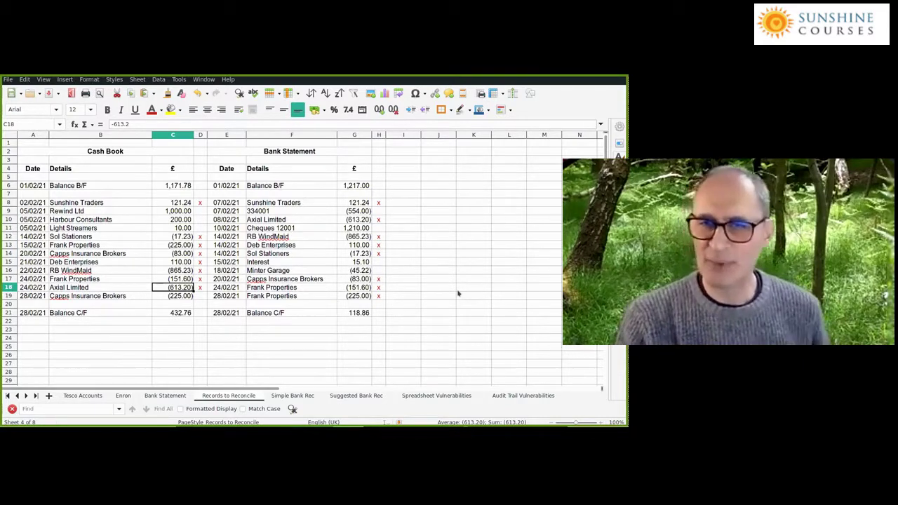
Compare the unmarked Capps Insurance Brokers entry in cash book row 19 with the Frank Properties entry in the bank statement
key(Down)
key(Right)
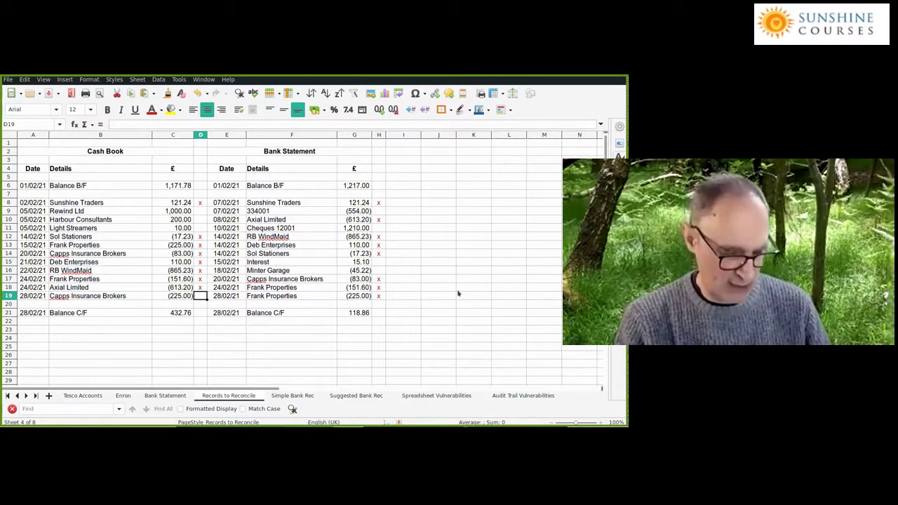
key(Left)
key(Right)
key(Right)
key(Right)
key(Right)
key(Right)
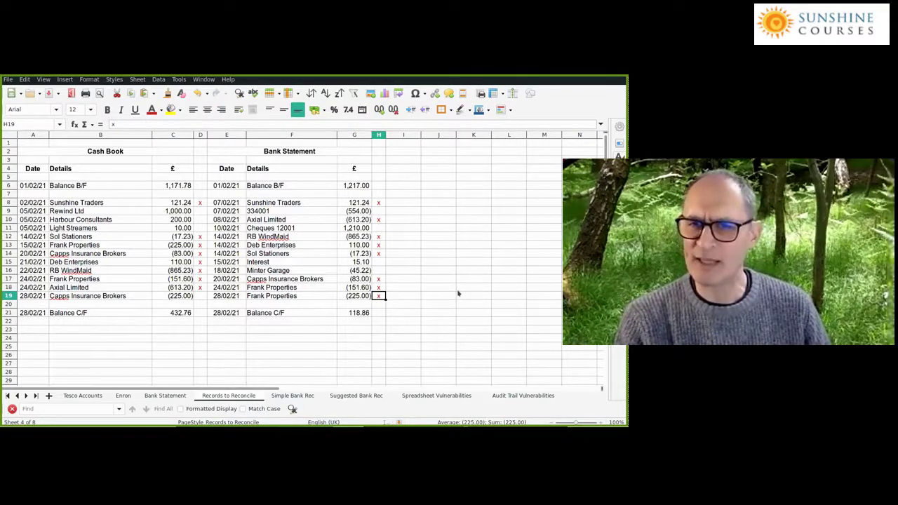
key(Left)
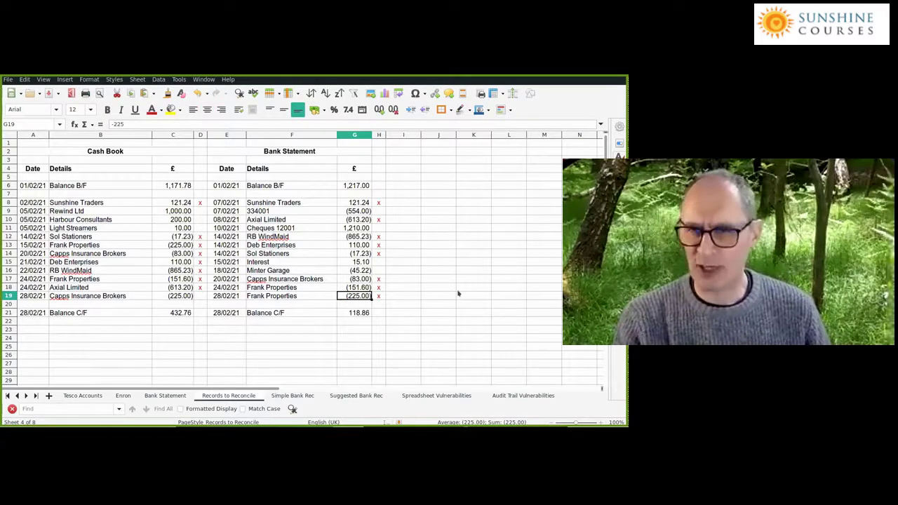
key(Left)
key(Left)
key(Left)
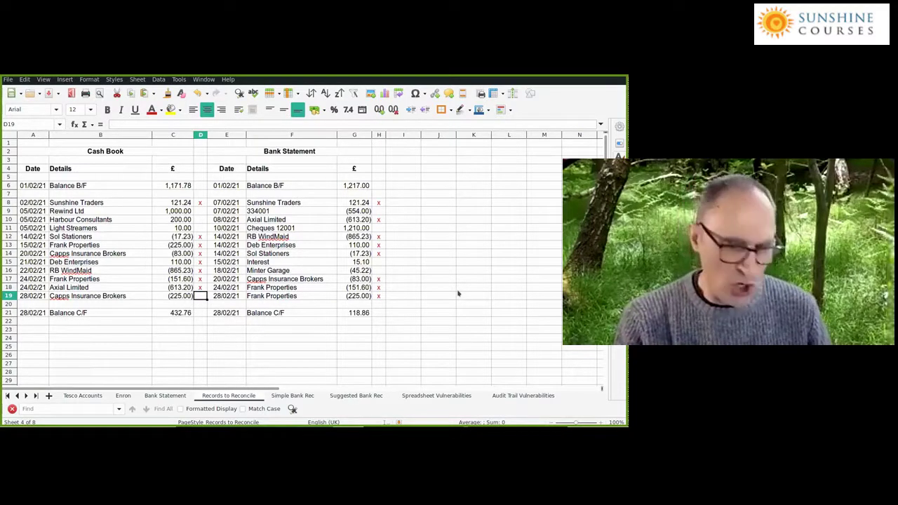
key(Right)
key(Right)
key(Right)
key(Right)
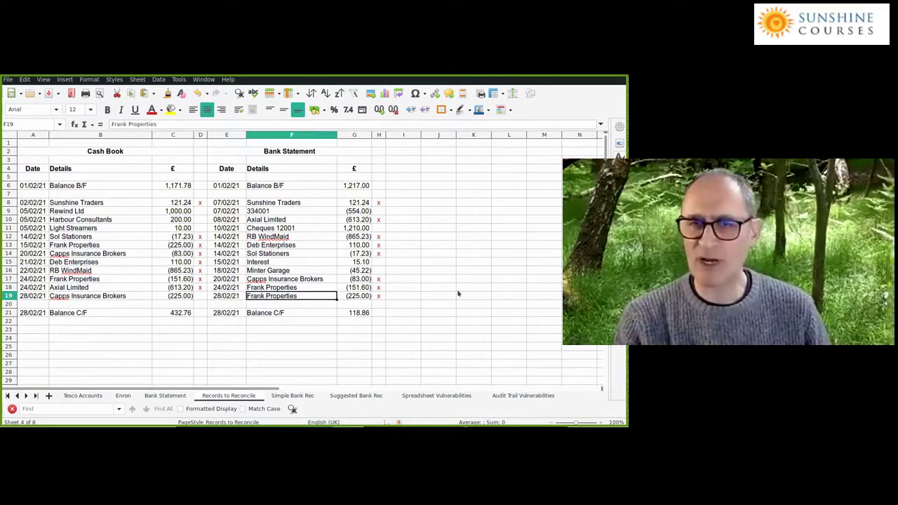
Review the unmarked cash book entries from Capps Insurance Brokers in row 19 back up to Rewind Ltd in row 9
key(Left)
key(Left)
key(Left)
key(Left)
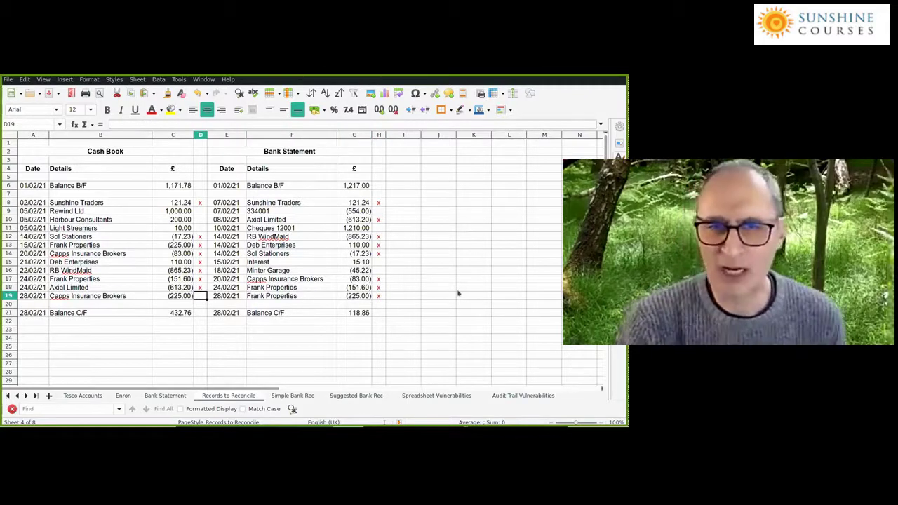
key(Up)
key(Up)
key(Up)
key(Up)
key(Up)
key(Up)
key(Up)
key(Up)
key(Up)
key(Up)
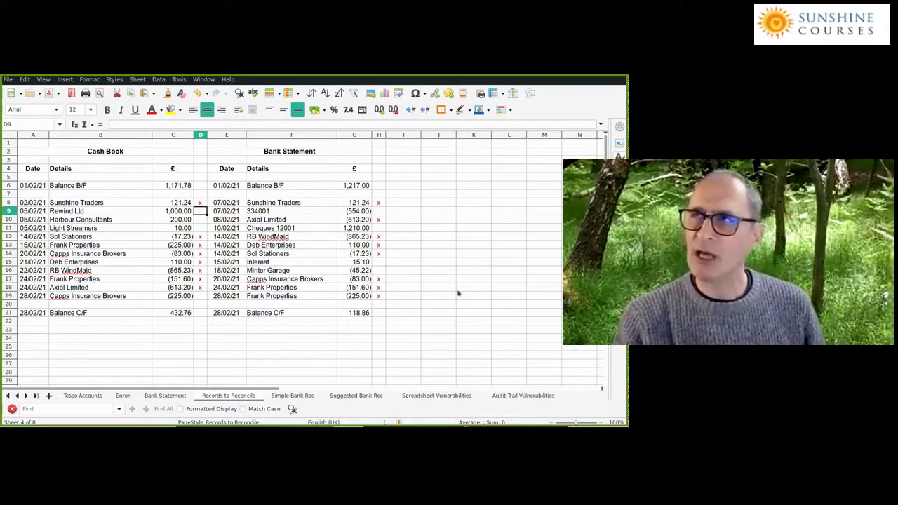
Compare the unmarked Rewind Ltd receipt in the cash book with the Cheques 12001 entry in the bank statement
key(Right)
key(Right)
key(Right)
key(Right)
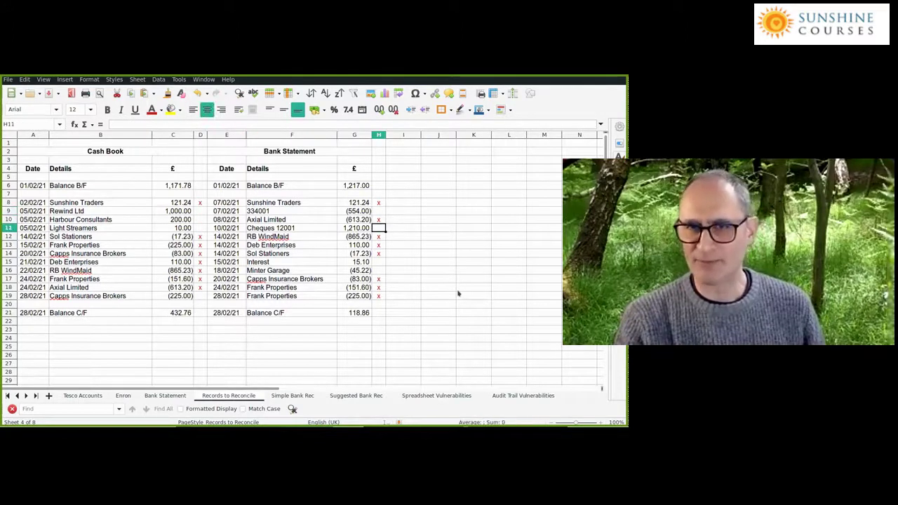
key(Left)
key(Left)
key(Left)
key(Left)
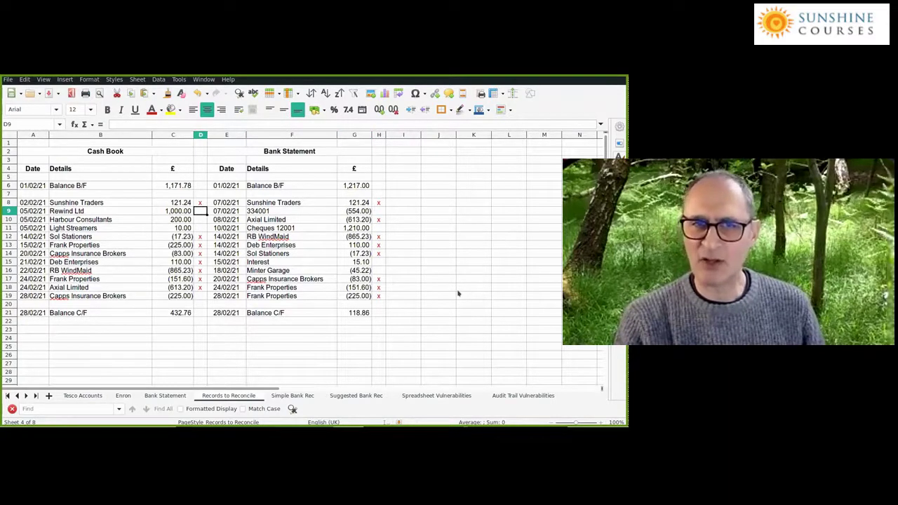
Check the unmarked 334001 and Cheques 12001 entries in the bank statement for a possible match
key(Right)
key(Right)
key(Right)
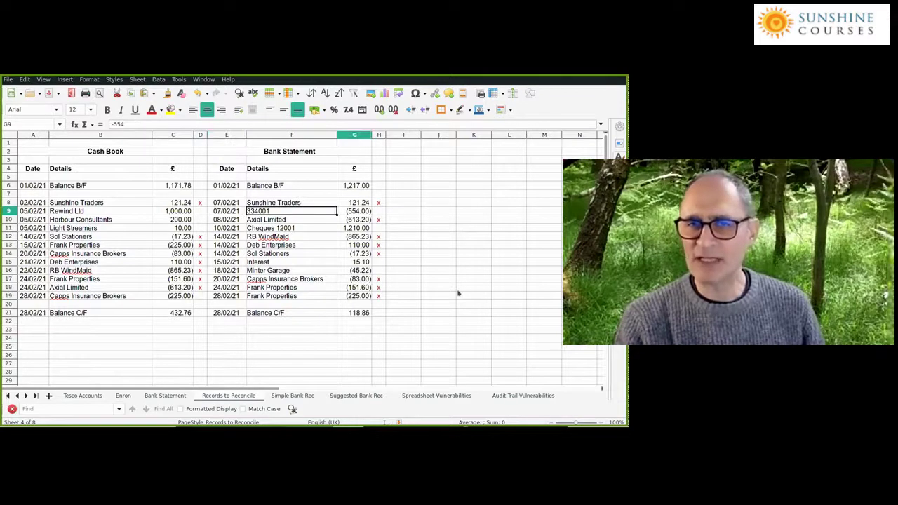
key(Right)
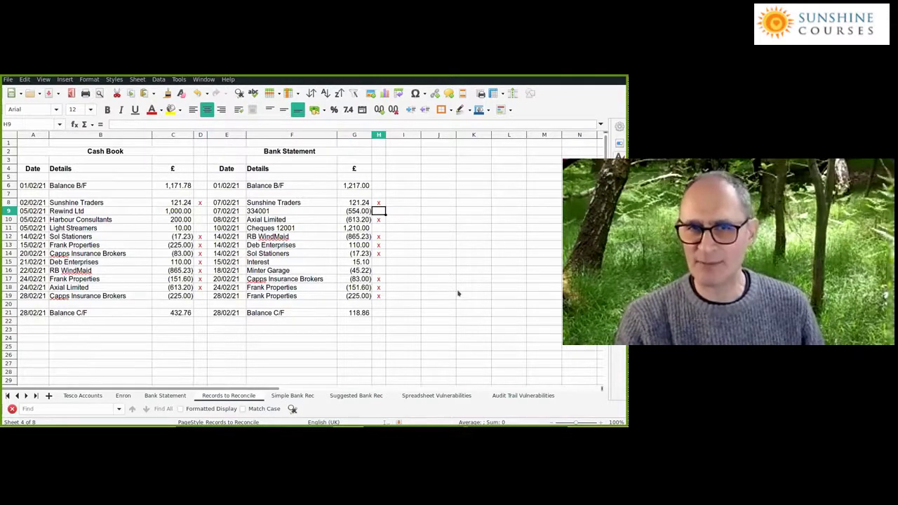
key(Down)
key(Down)
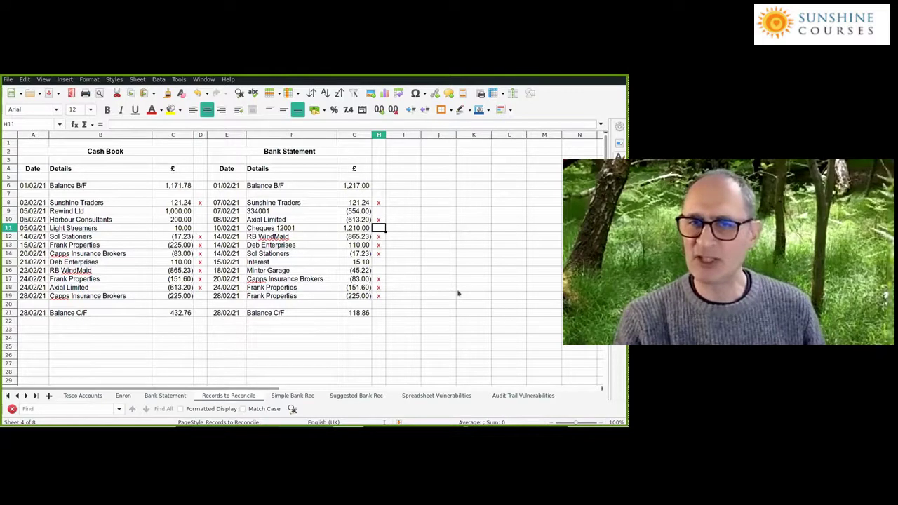
Compare the Cheques 12001 amount with the combined Rewind Ltd, Harbour Consultants and Light Streamers receipts in the cash book
key(Left)
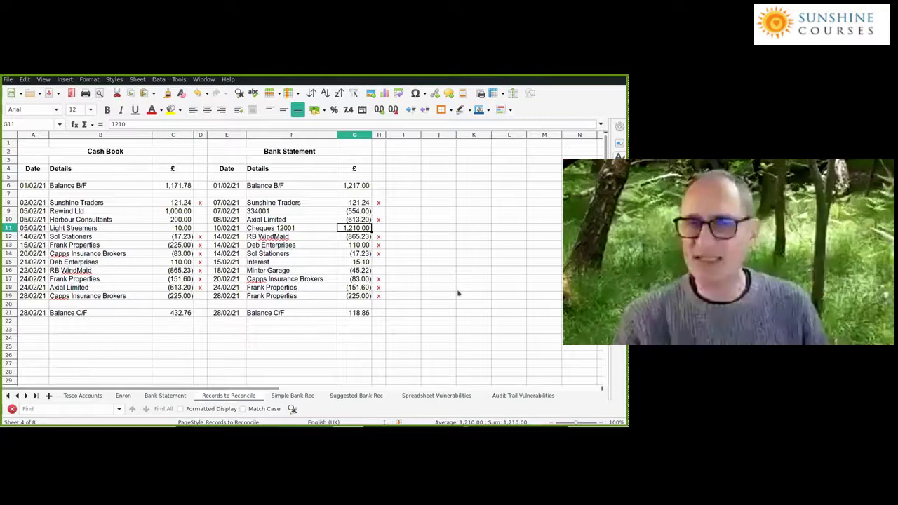
key(Left)
key(Left)
key(Left)
key(Up)
key(Up)
key(Down)
key(Down)
key(Right)
key(Right)
key(Right)
key(Right)
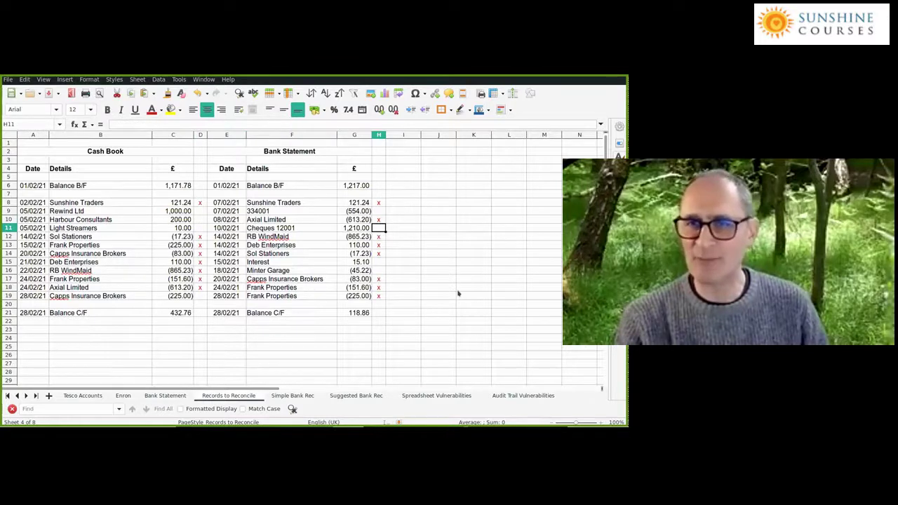
Mark Rewind Ltd, Harbour Consultants and Light Streamers in the cash book and Cheques 12001 in the bank statement with x
key(Left)
key(Left)
key(Left)
key(Left)
key(Up)
key(Up)
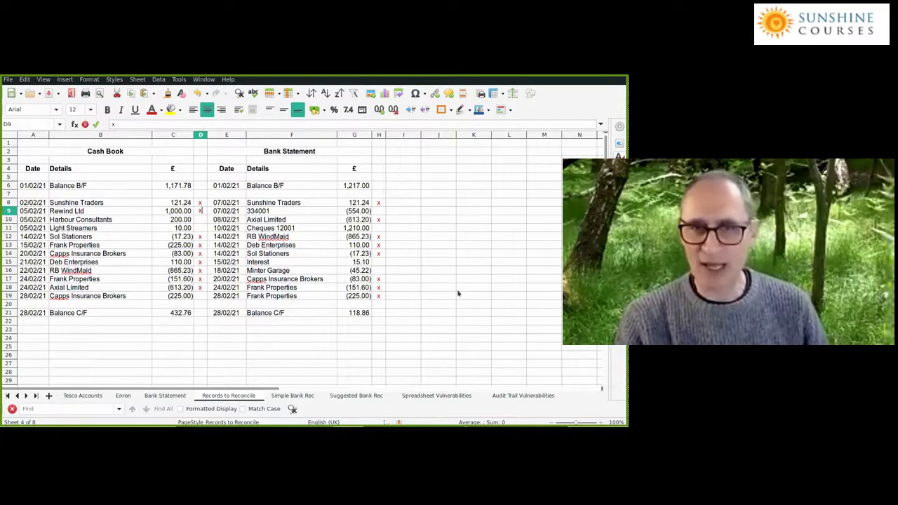
key(Down)
key(Down)
key(Right)
key(Right)
key(Right)
key(Right)
text(x)
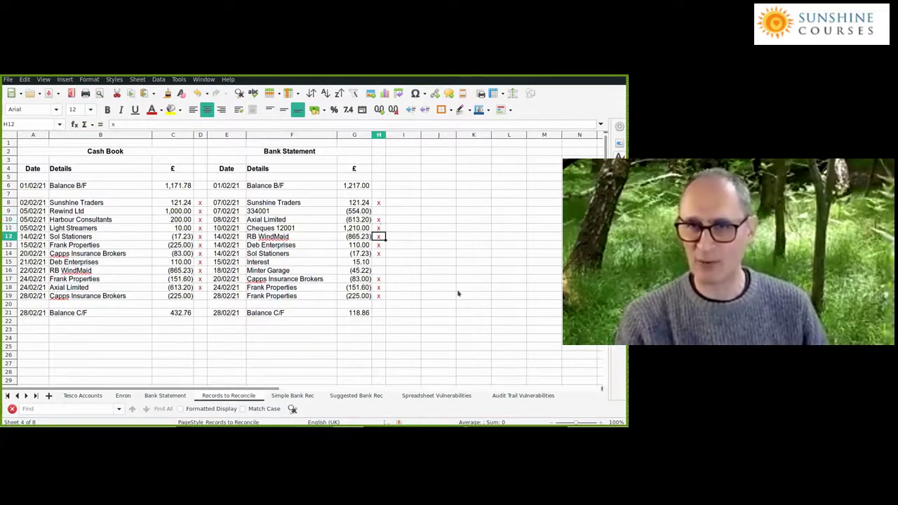
Go down the cash book markers to examine the entry still unmatched in row 19
key(Left)
key(Left)
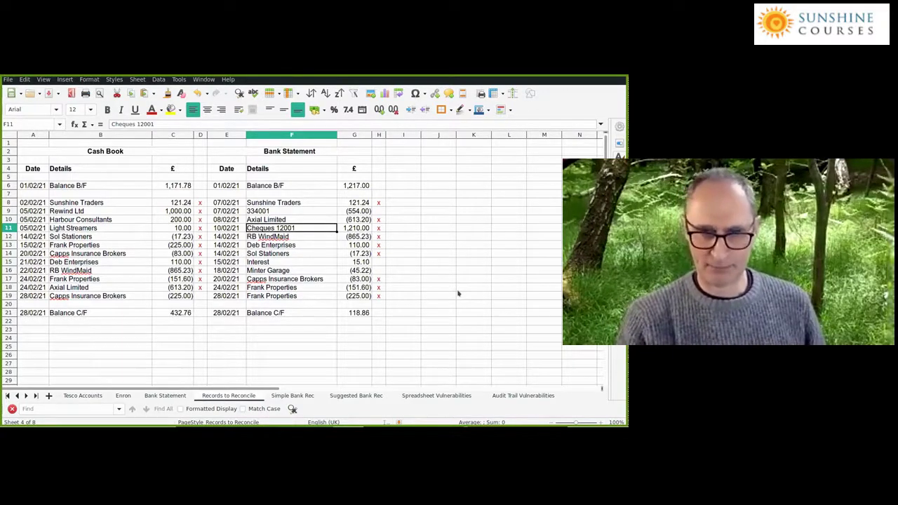
key(Left)
key(Left)
key(Down)
key(Down)
key(Down)
key(Down)
key(Down)
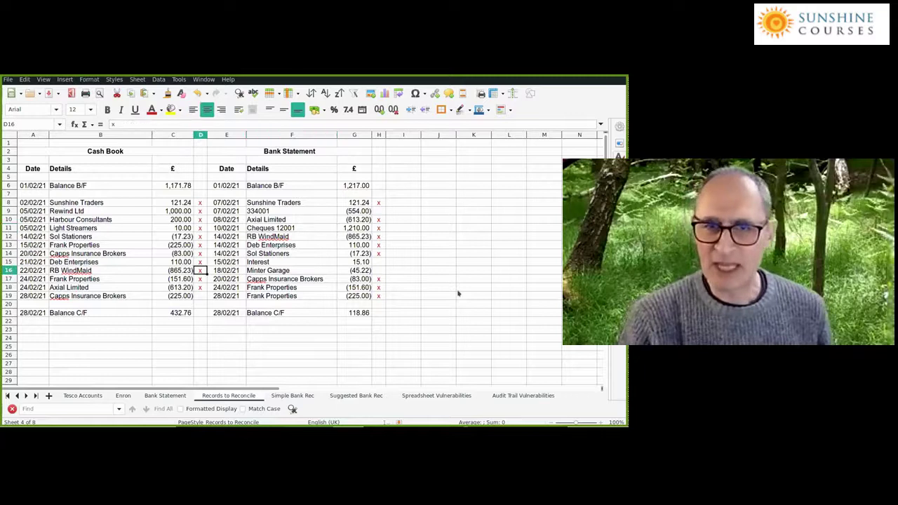
key(Left)
key(Down)
key(Down)
key(Down)
key(Right)
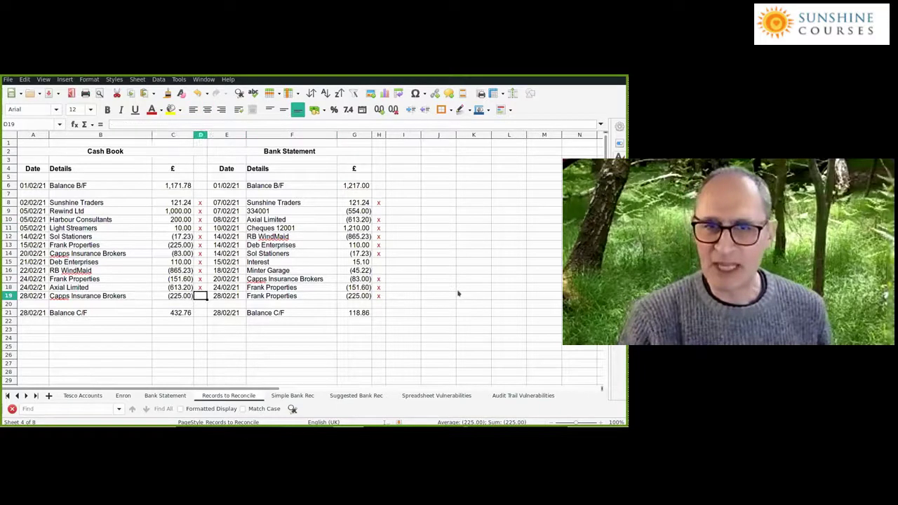
Scan the bank statement markers for unmatched entries and return to 334001 in row 9
key(Right)
key(Right)
key(Right)
key(Up)
key(Up)
key(Up)
key(Up)
key(Up)
key(Up)
key(Up)
key(Up)
key(Up)
key(Up)
key(Right)
key(Down)
key(Down)
key(Down)
key(Down)
key(Down)
key(Up)
key(Up)
key(Up)
key(Up)
key(Up)
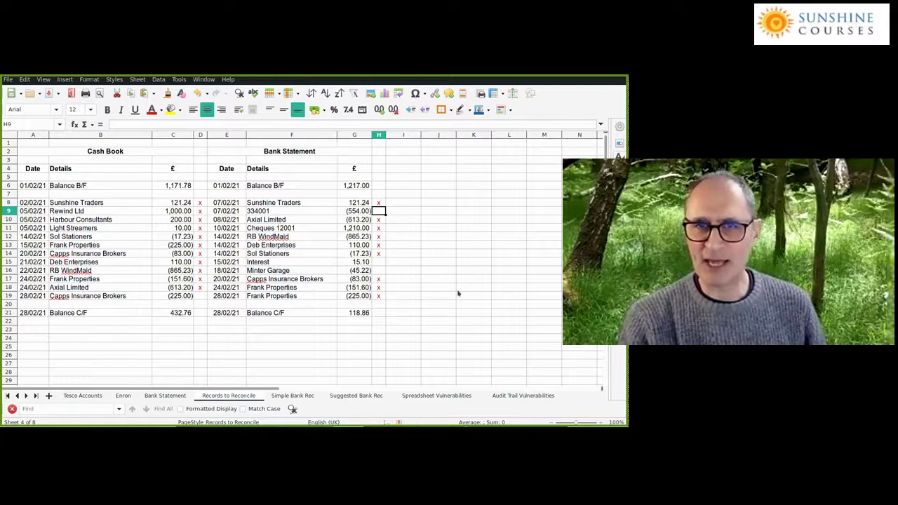
Examine the unmarked Interest and Minter Garage entries in the bank statement
key(Down)
key(Down)
key(Down)
key(Down)
key(Down)
key(Down)
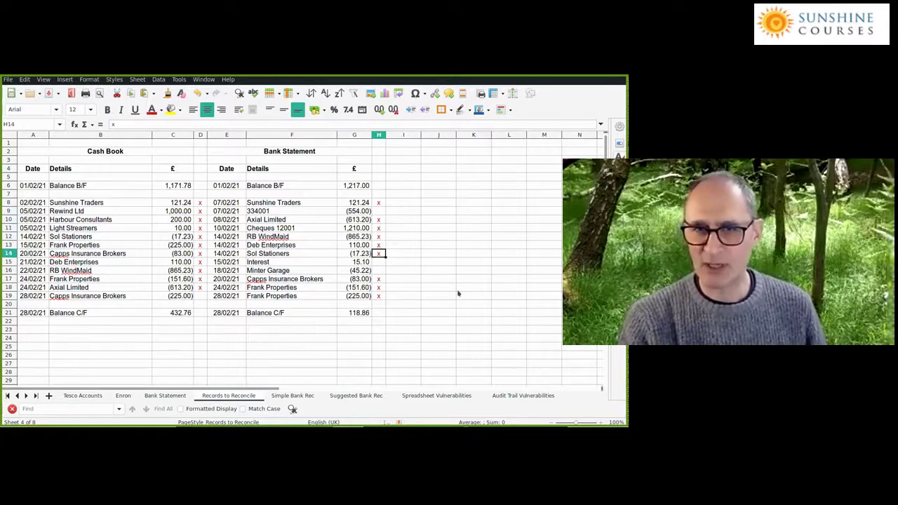
key(Down)
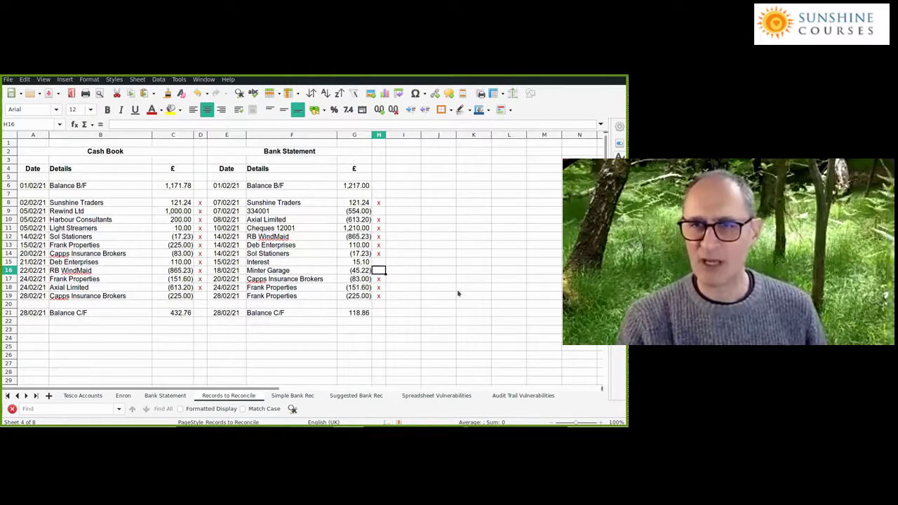
Return to row 6 and compare the cash book opening balance with the bank statement opening balance
key(Up)
key(Up)
key(Up)
key(Up)
key(Up)
key(Up)
key(Up)
key(Up)
key(Up)
key(Up)
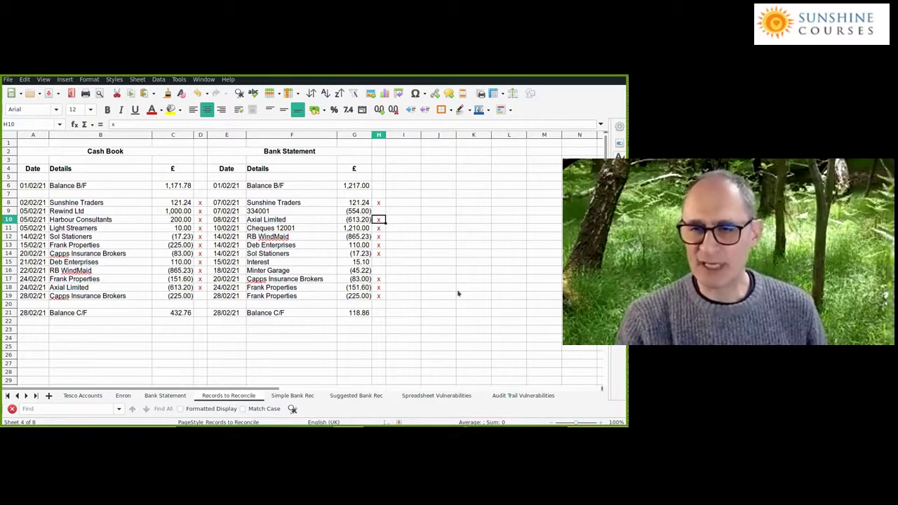
key(Left)
key(Left)
key(Left)
key(Left)
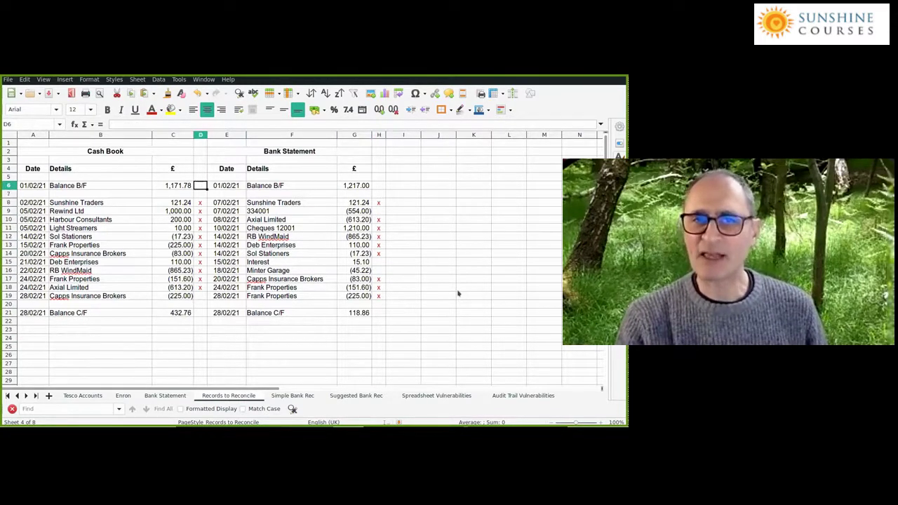
key(Right)
key(Right)
key(Right)
key(Left)
key(Left)
key(Left)
key(Left)
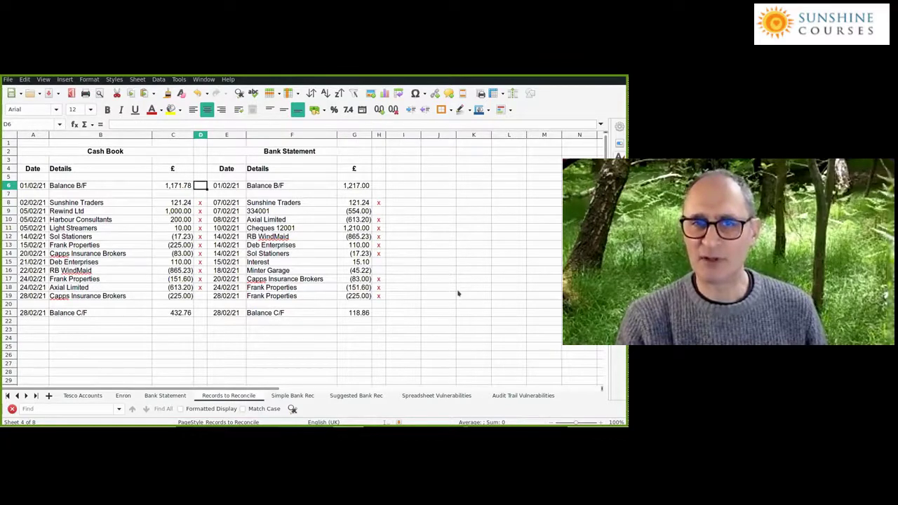
Recheck the Balance B/F amounts in G6 and C6 against each other
key(Right)
key(Right)
key(Right)
key(Right)
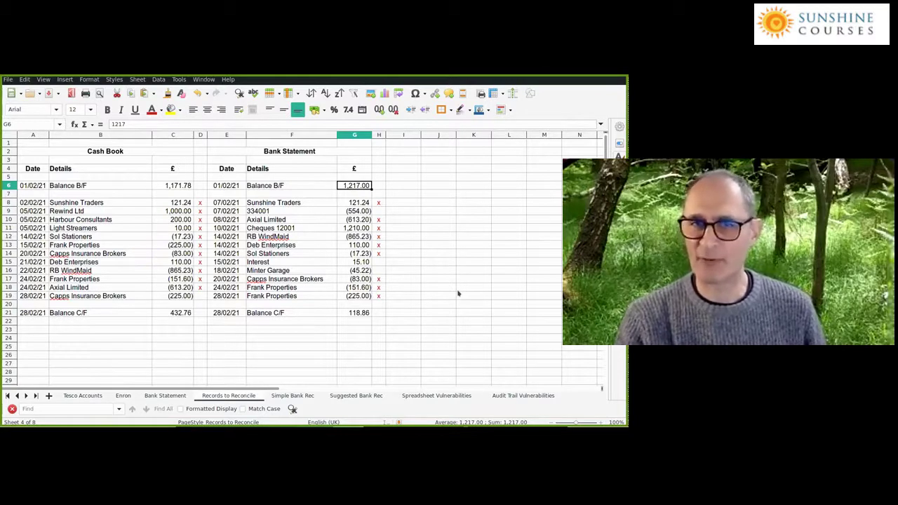
key(Left)
key(Left)
key(Left)
key(Left)
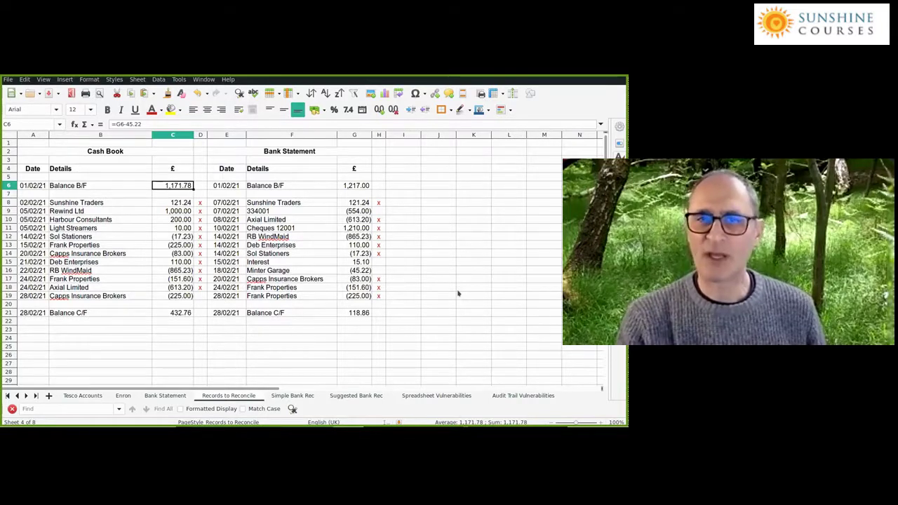
key(Right)
key(Right)
key(Right)
key(Right)
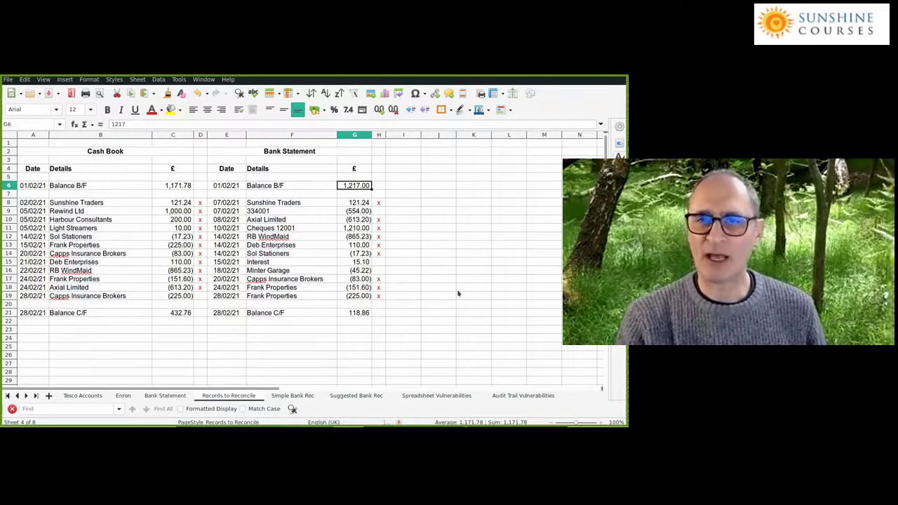
Calculate the difference between the two opening balances in cell I6 with the formula =C6-G6
key(Right)
key(Right)
text(=)
key(Left)
key(Left)
key(Left)
key(Left)
key(Left)
key(Left)
text(-)
key(Right)
key(Right)
key(Right)
key(Right)
key(Return)
key(Up)
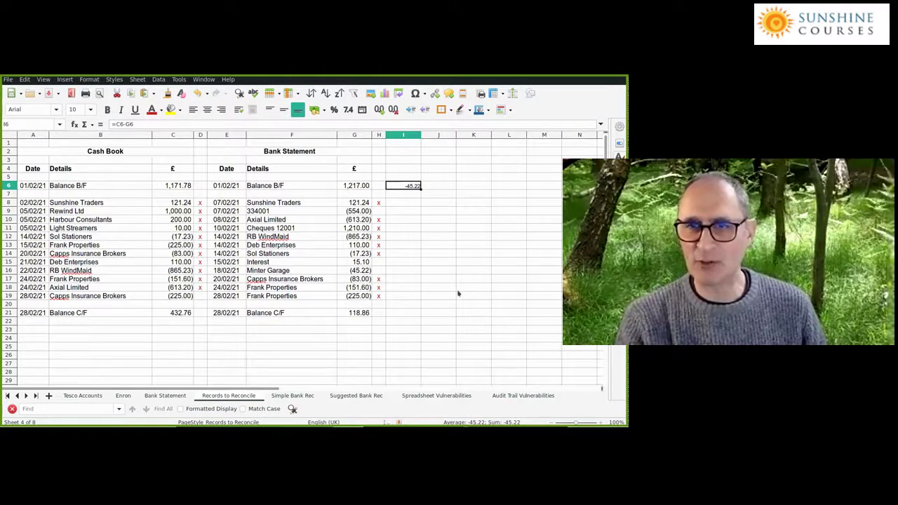
Compare the opening balance difference with the Minter Garage payment in the bank statement and mark that payment with an x in H16
key(Left)
key(Left)
key(Left)
key(Left)
key(Left)
key(Left)
key(Right)
key(Right)
key(Right)
key(Down)
key(Down)
key(Down)
key(Down)
key(Down)
key(Down)
key(Down)
key(Down)
key(Down)
key(Down)
key(Down)
key(Right)
key(Up)
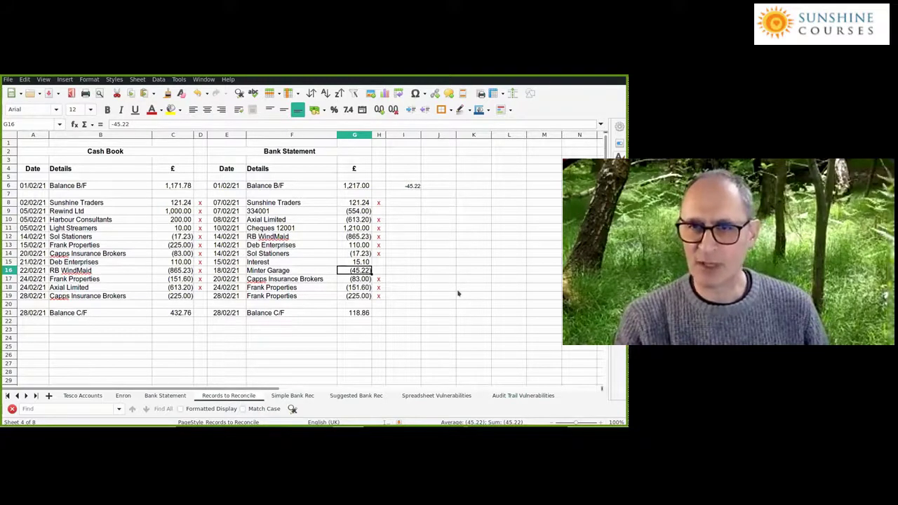
key(Right)
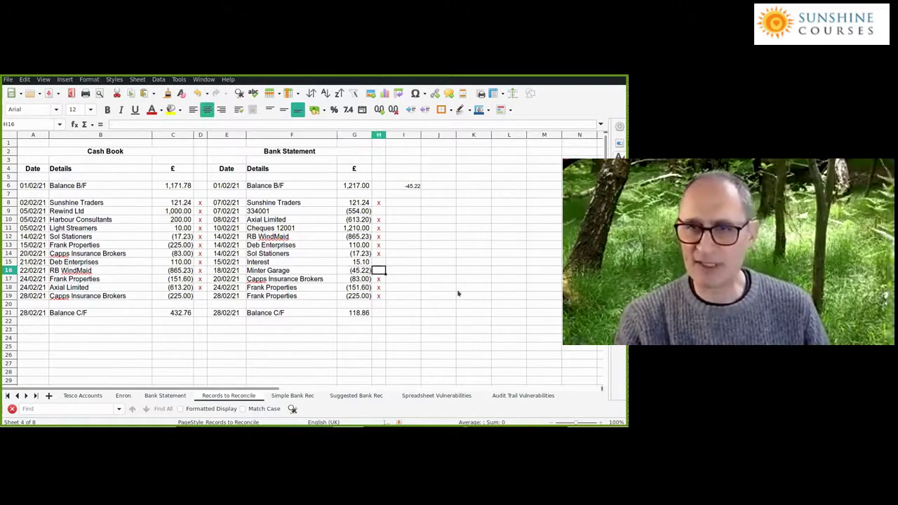
text(x)
Mark both Balance B/F entries as matched with an x in H6 and D6
key(Up)
key(Up)
key(Up)
key(Up)
key(Up)
key(Up)
key(Up)
key(Up)
key(Up)
key(Up)
text(x)
key(Left)
key(Left)
key(Left)
key(Left)
text(x)
Review the Minter Garage entry and the unmarked Interest entry in the bank statement
key(Down)
key(Down)
key(Down)
key(Down)
key(Down)
key(Down)
key(Down)
key(Down)
key(Down)
key(Down)
key(Right)
key(Right)
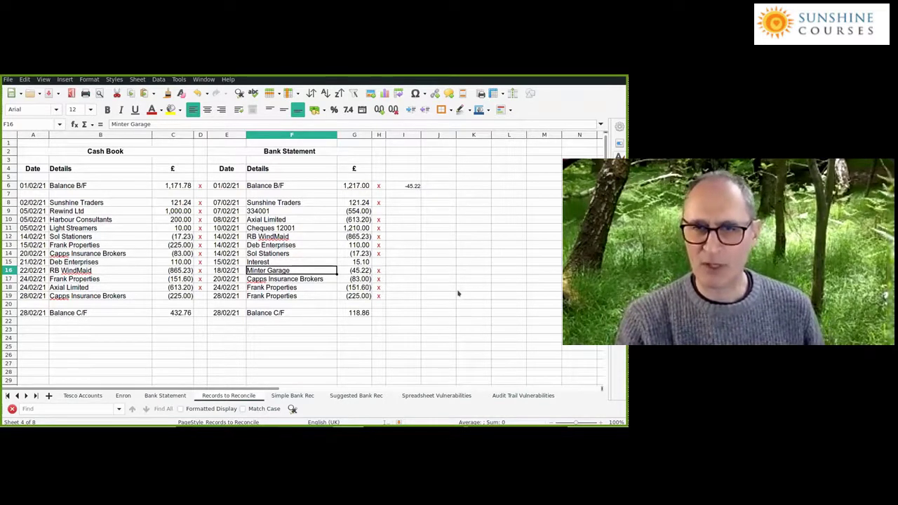
key(Up)
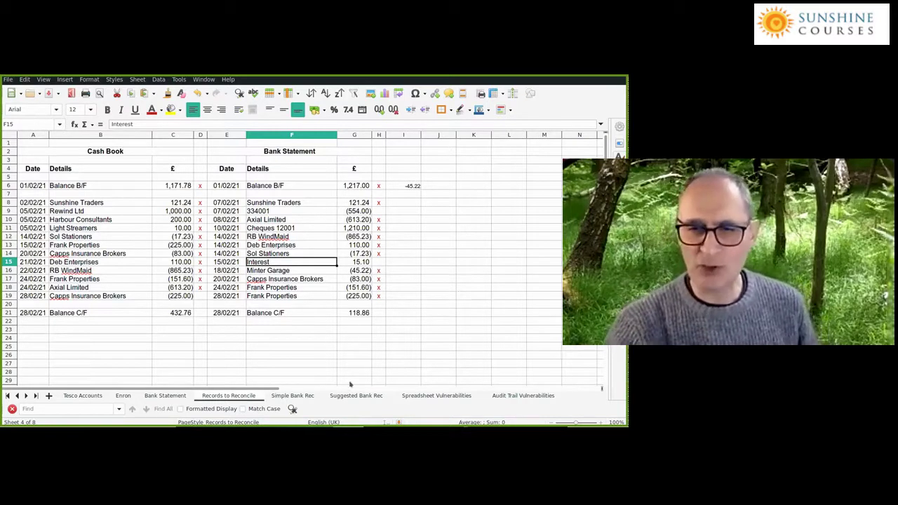
Compare the Balance per Bank Statement on the Simple Bank Rec sheet with the bank statement's Balance C/F in G21 of Records to Reconcile
click(291, 396)
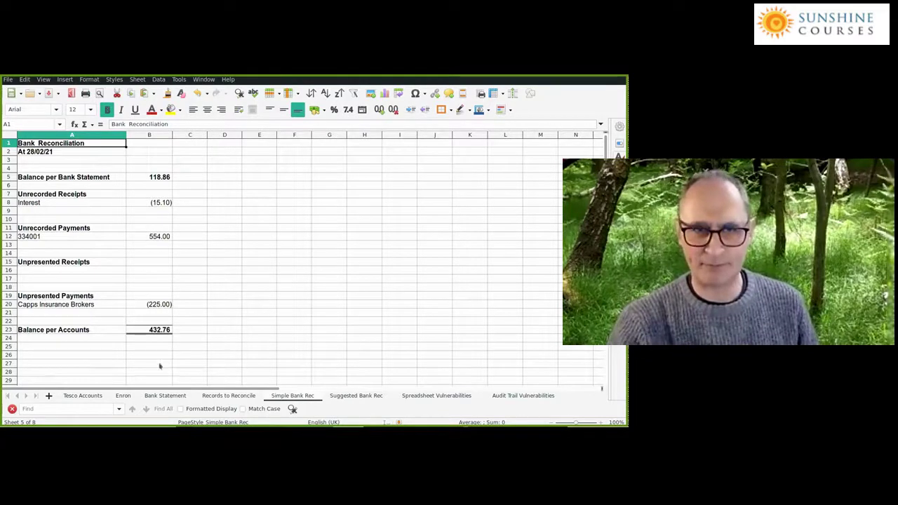
click(67, 176)
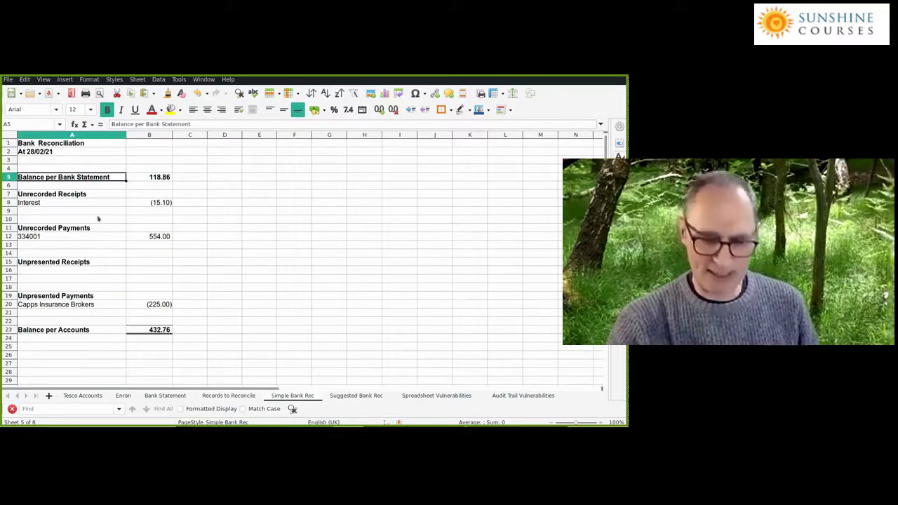
key(Right)
key(Right)
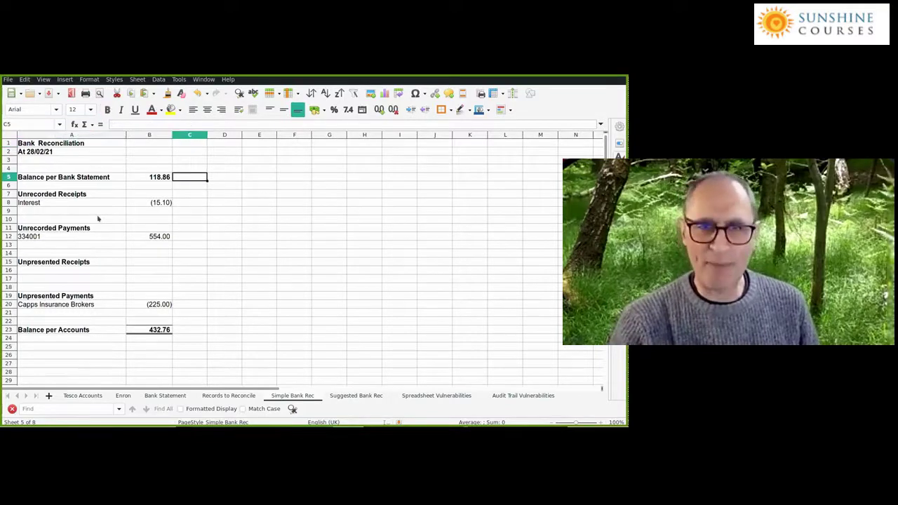
key(Left)
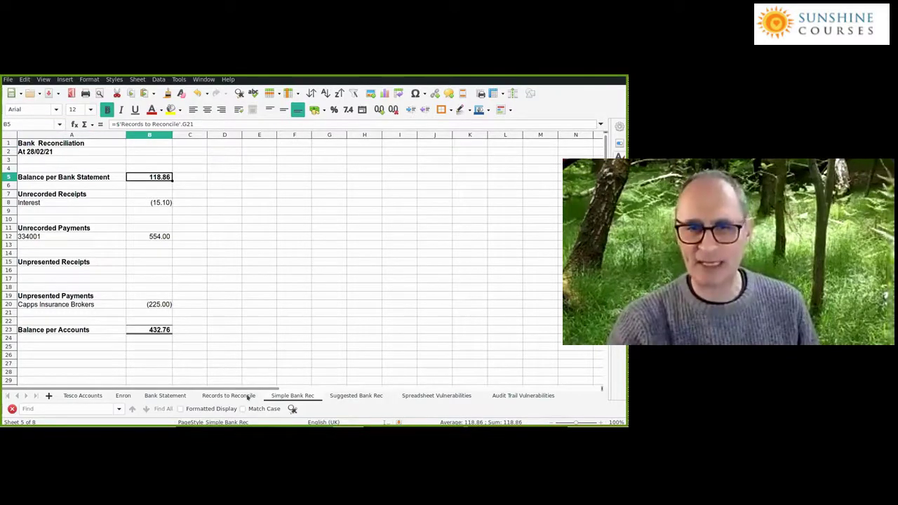
click(248, 397)
click(358, 314)
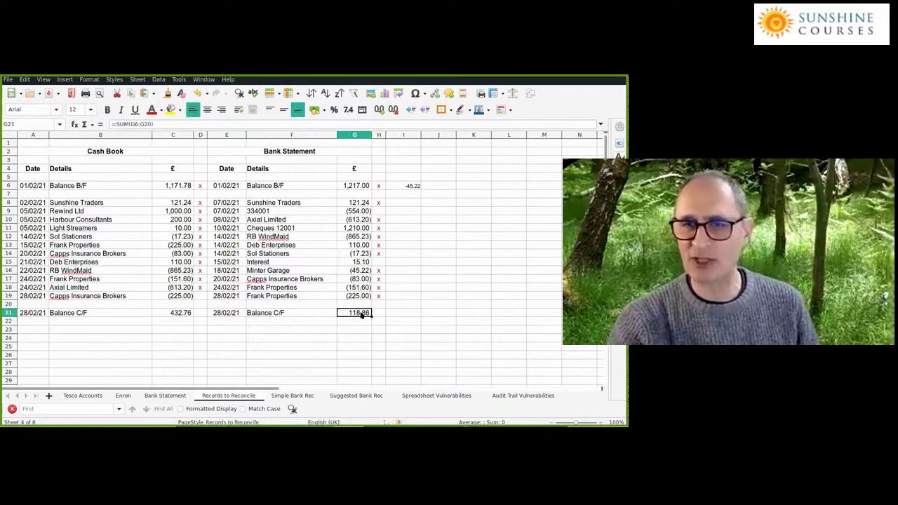
Compare the Balance per Accounts on the Simple Bank Rec sheet with the cash book's Balance C/F in C21 of Records to Reconcile
click(295, 397)
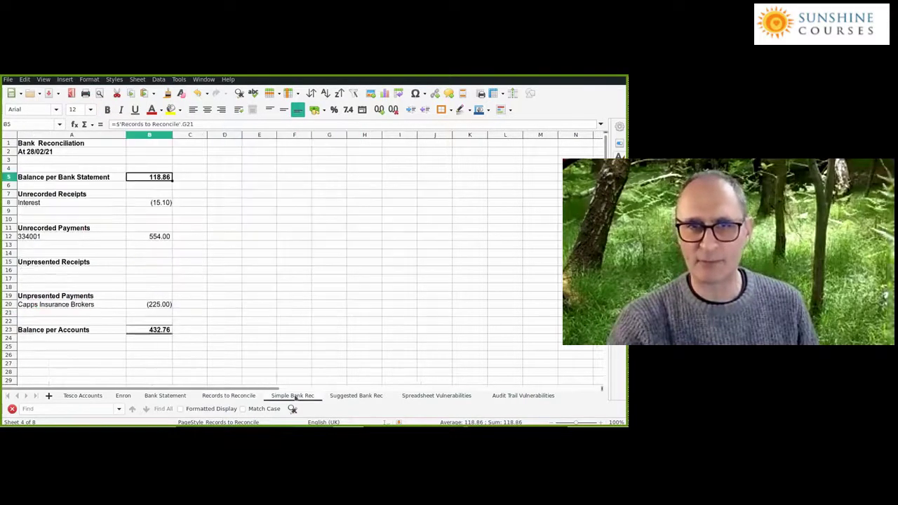
click(151, 330)
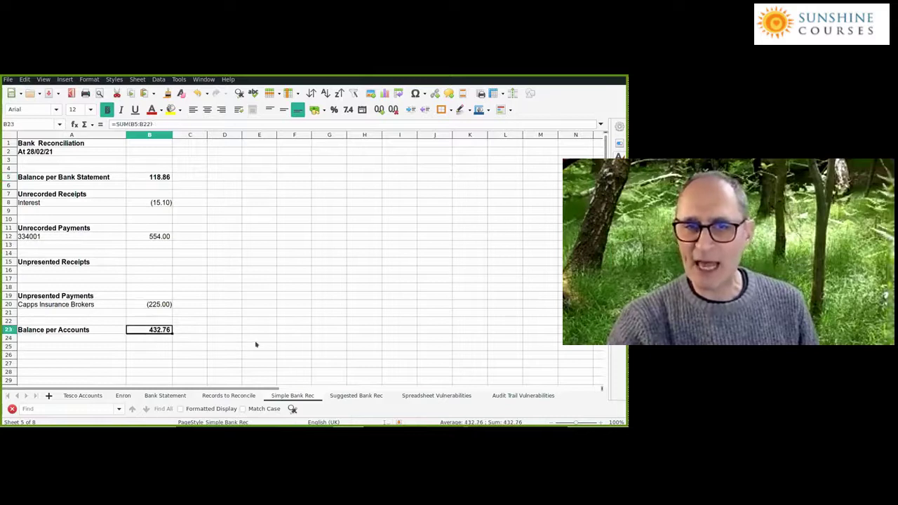
click(249, 397)
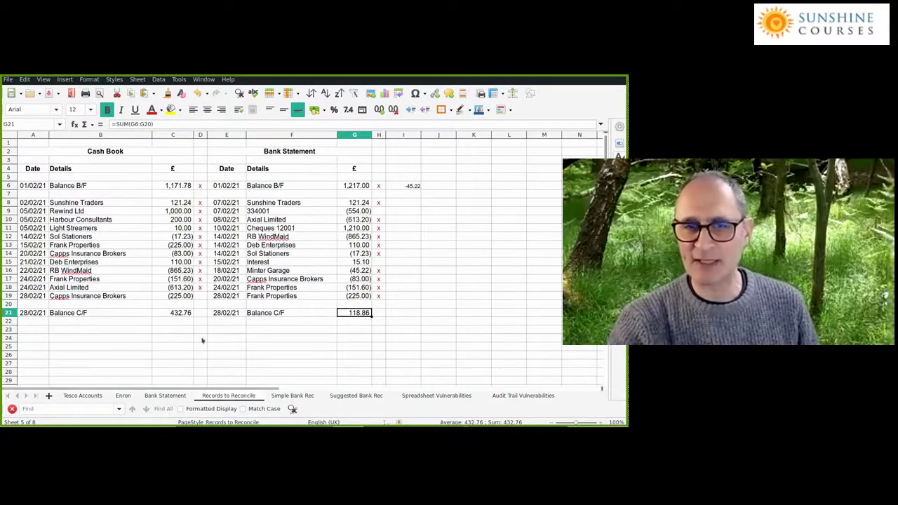
click(171, 315)
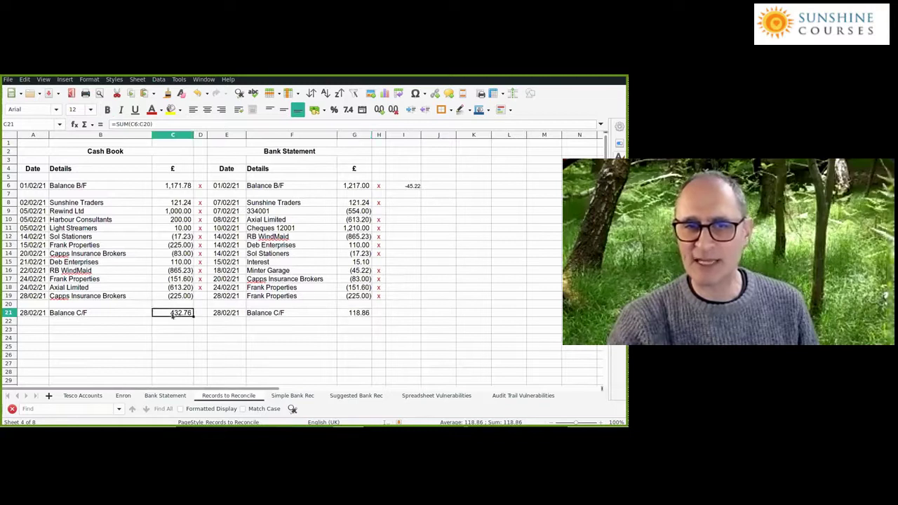
Return to the Simple Bank Rec sheet and recheck the Balance per Bank Statement in B5
click(284, 397)
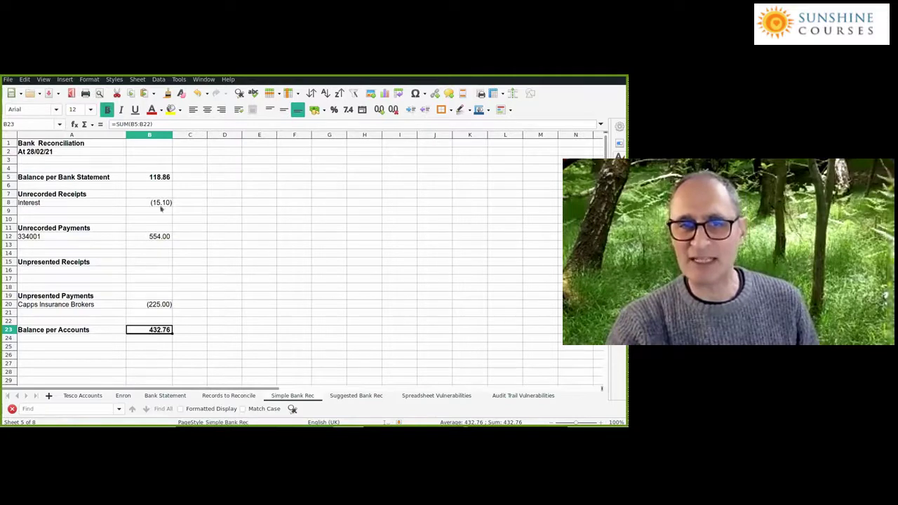
click(160, 178)
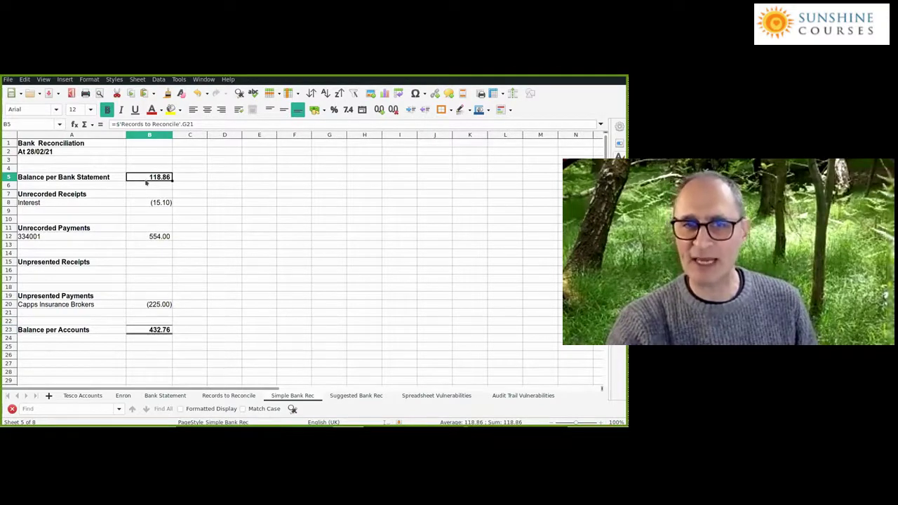
key(ctrl+Page_Up)
key(ctrl+Page_Down)
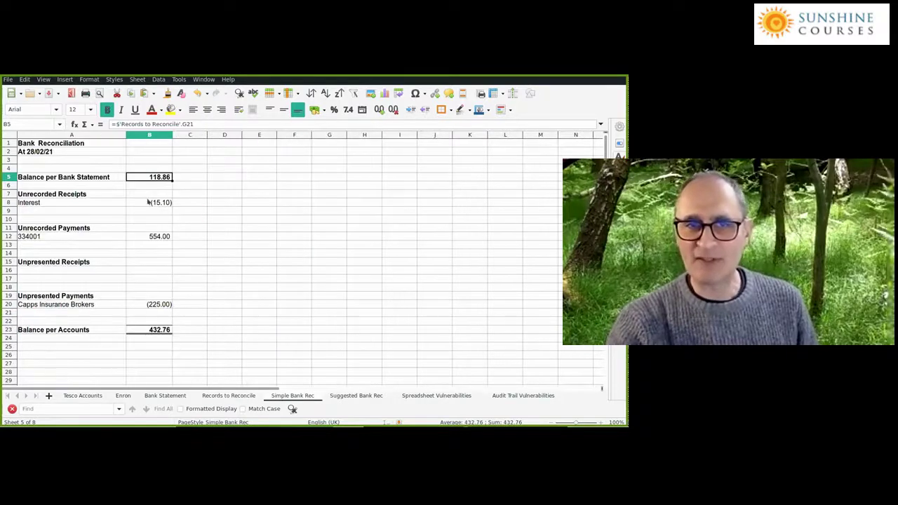
Trace the unmarked 334001 payment from the bank statement to Unrecorded Payments on the Simple Bank Rec sheet
click(214, 395)
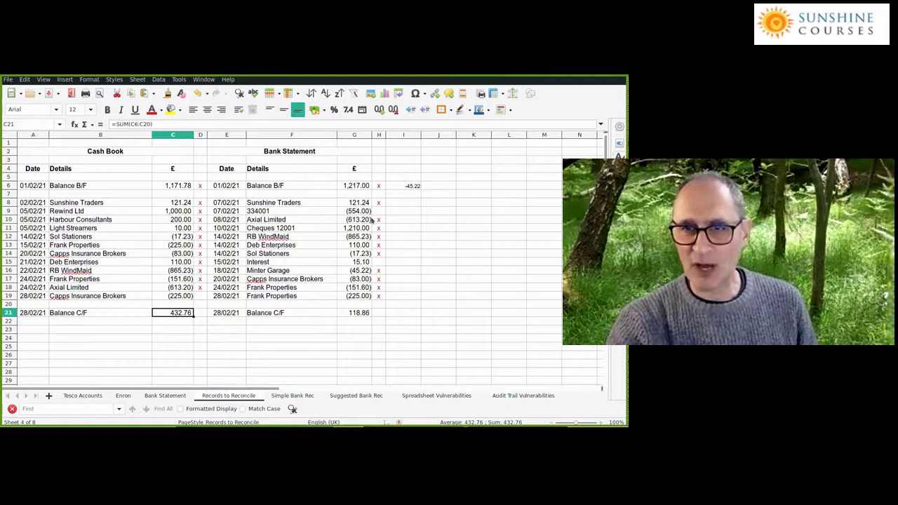
click(351, 210)
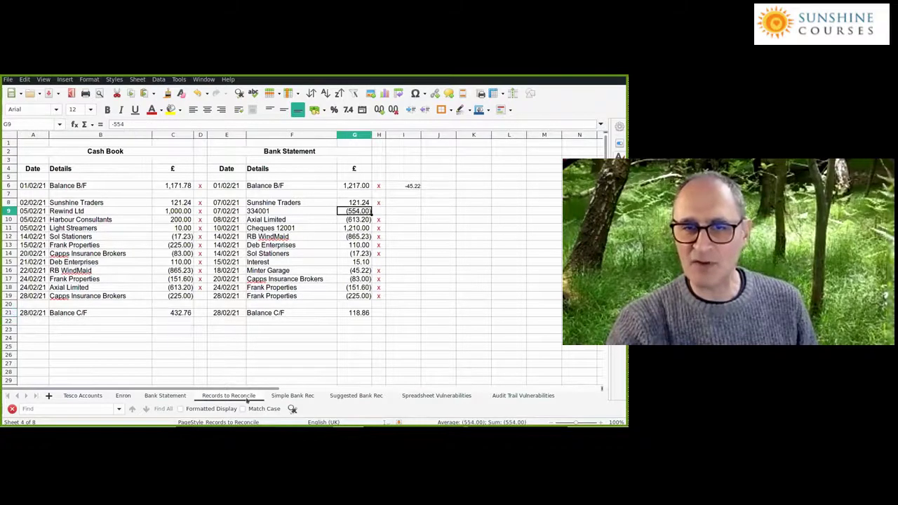
click(281, 396)
click(141, 237)
Trace the unmarked Interest receipt from the bank statement to Unrecorded Receipts on the Simple Bank Rec sheet
click(254, 396)
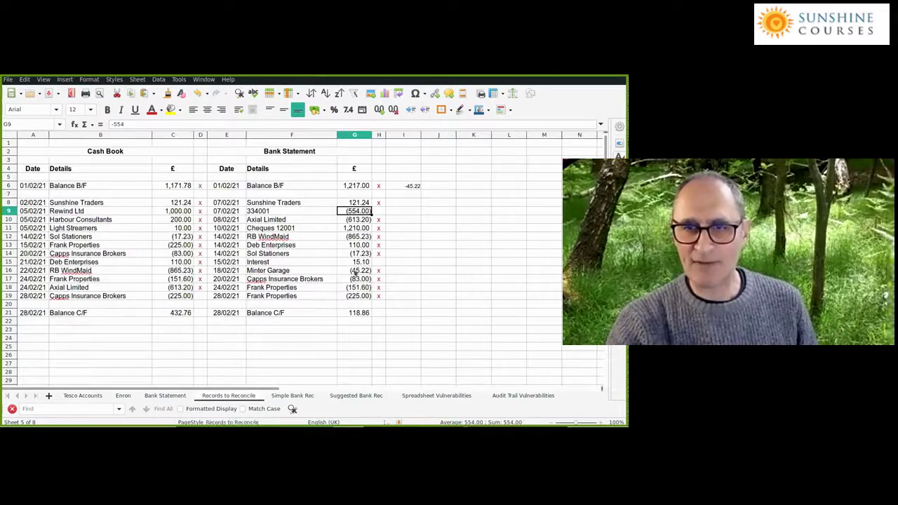
click(354, 262)
click(293, 395)
click(149, 203)
Trace the unmarked Capps Insurance Brokers payment from the cash book to Unpresented Payments on the Simple Bank Rec sheet
click(245, 397)
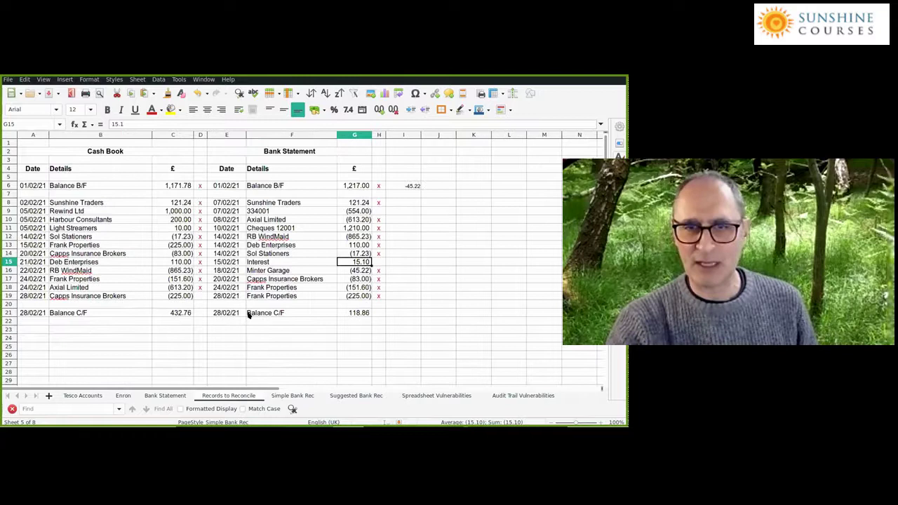
click(173, 297)
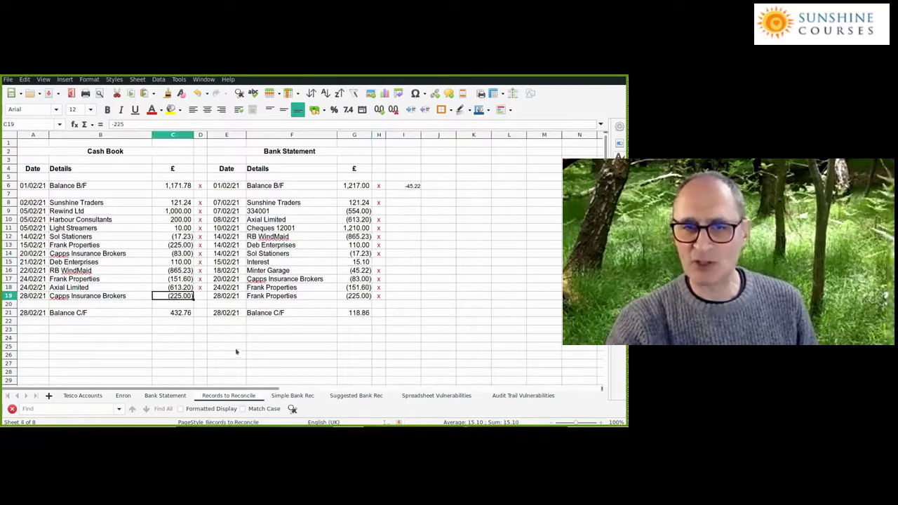
click(292, 396)
click(167, 302)
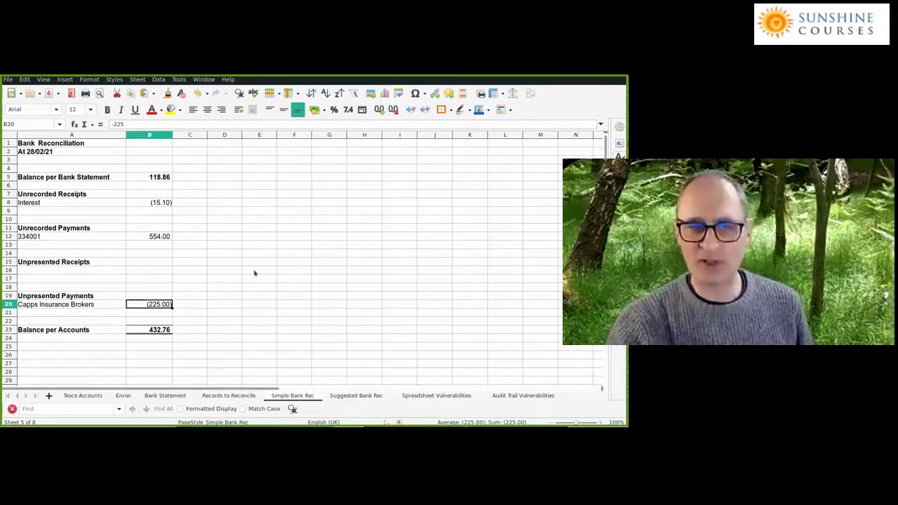
Compare the matched Sunshine Traders entries in the bank statement and the cash book on Records to Reconcile
click(238, 394)
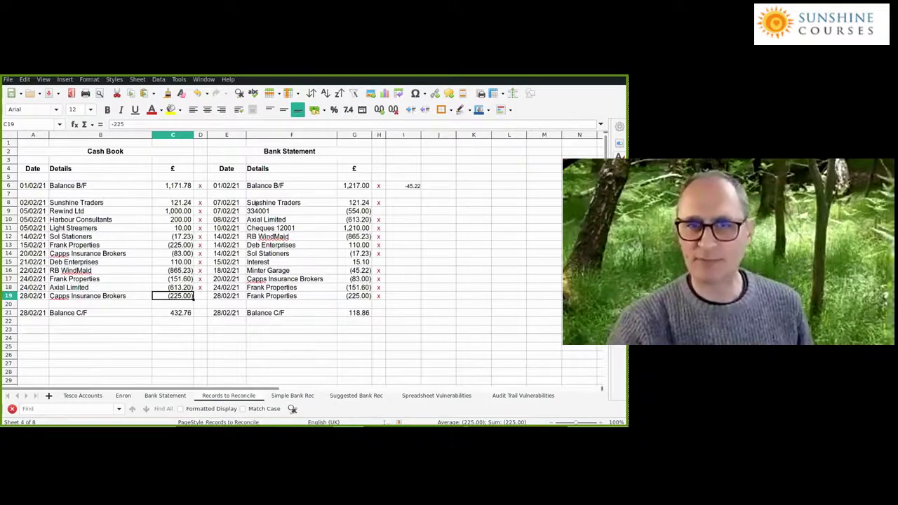
click(255, 202)
click(128, 204)
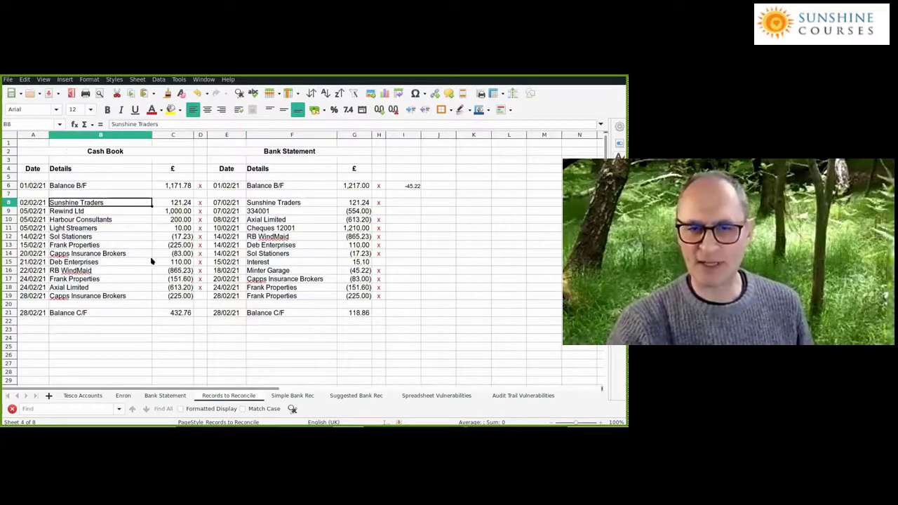
Follow the Simple Bank Rec from the Balance per Bank Statement through the Interest adjustment to the 334001 unrecorded payment
click(281, 396)
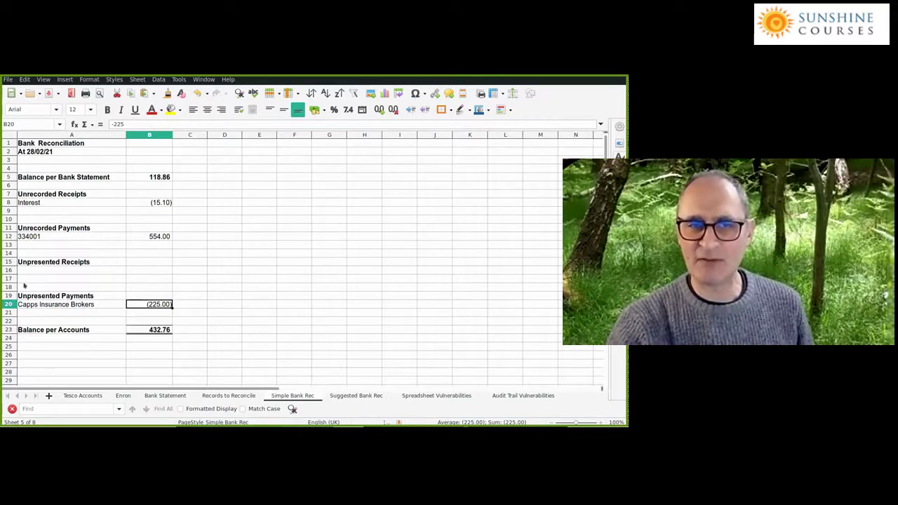
click(162, 203)
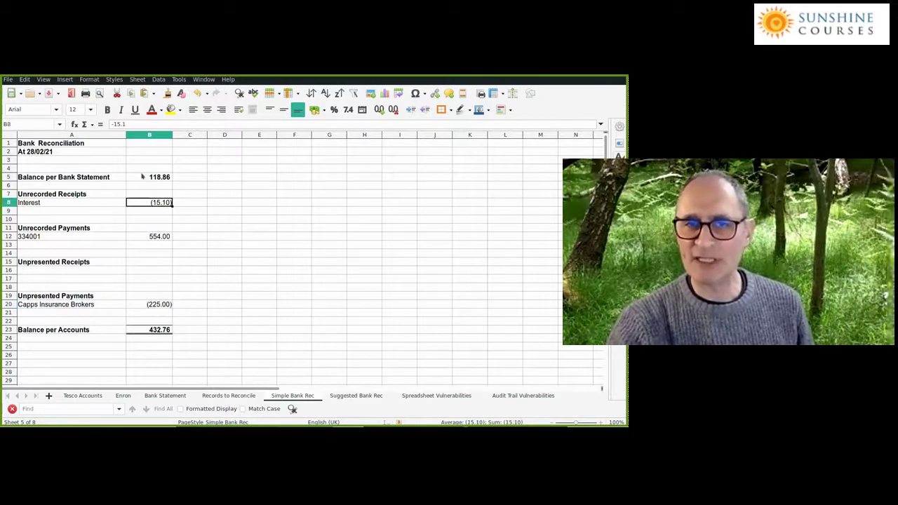
click(147, 177)
key(Down)
key(Down)
key(Down)
key(Down)
key(Down)
key(Down)
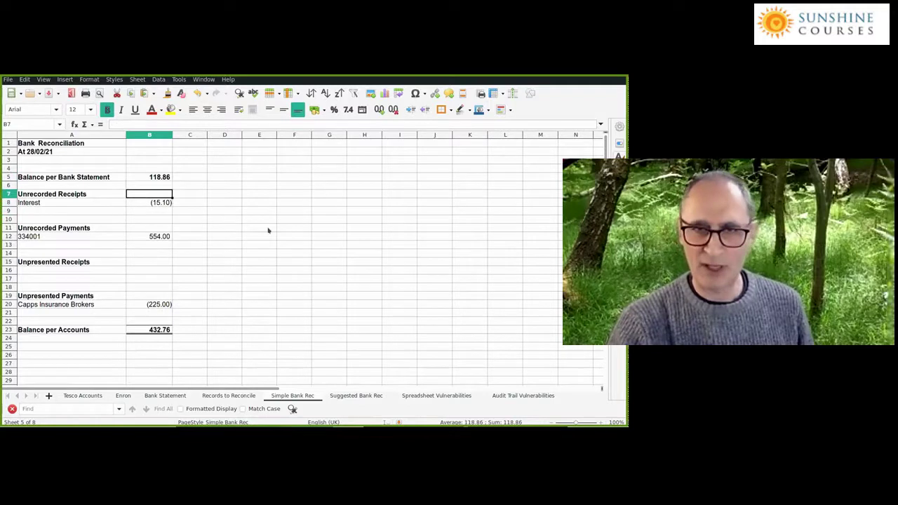
key(Down)
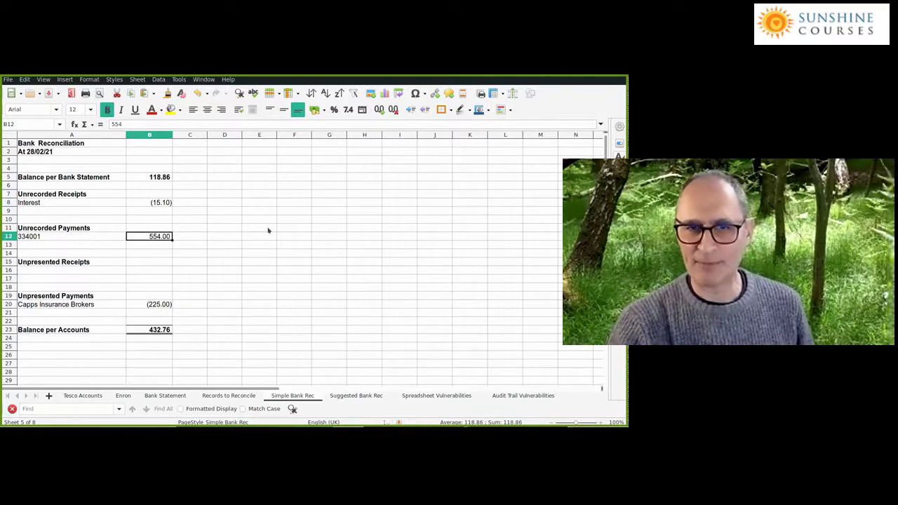
Follow the remaining reconciliation lines from the unrecorded payment through the unpresented items to the Balance per Accounts in B23
key(Down)
key(Down)
key(Down)
key(Down)
key(Down)
key(Down)
key(Down)
key(Down)
key(Down)
key(Down)
key(Down)
key(Down)
key(Up)
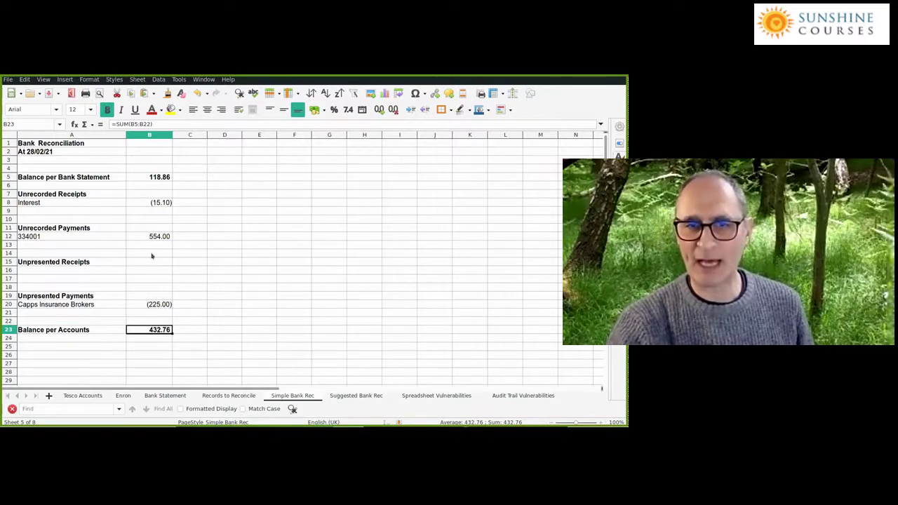
Recheck the Balance per Bank Statement and the Interest line against the Balance per Accounts
click(166, 181)
key(Down)
key(Down)
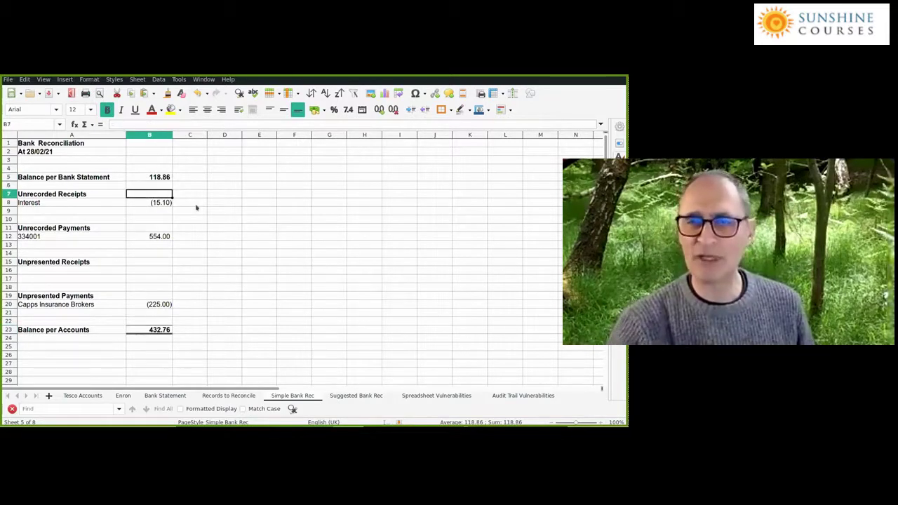
key(Up)
click(194, 202)
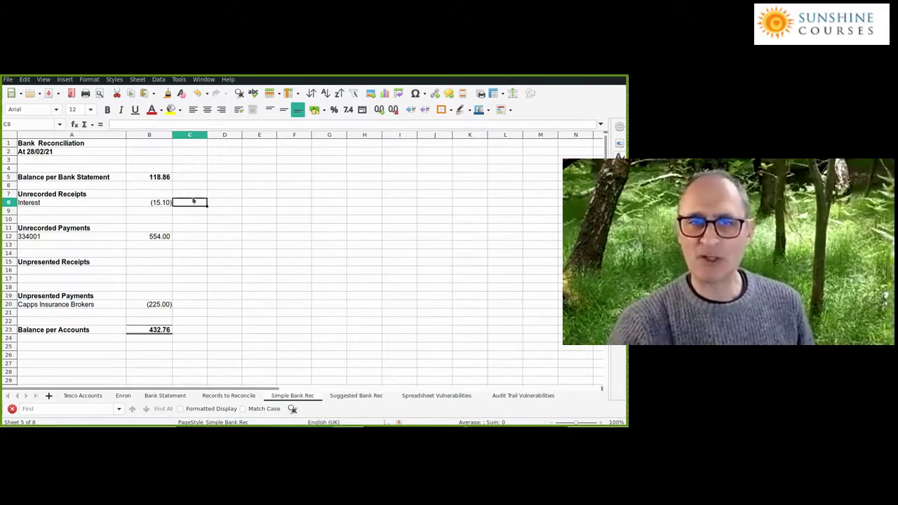
click(165, 178)
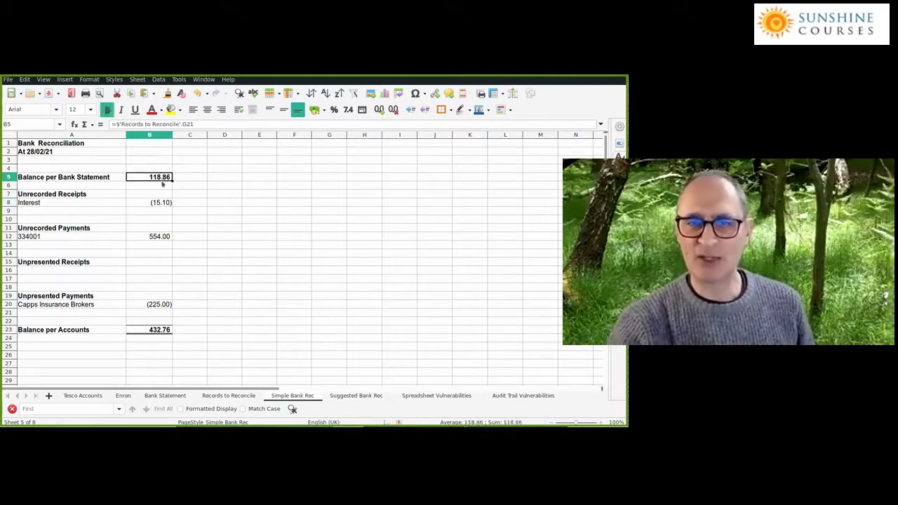
click(159, 333)
Review the Interest and 334001 adjustments in B8 and B12, and return to the Records to Reconcile sheet
click(166, 204)
key(Down)
key(Down)
key(Down)
key(Down)
key(Down)
key(Down)
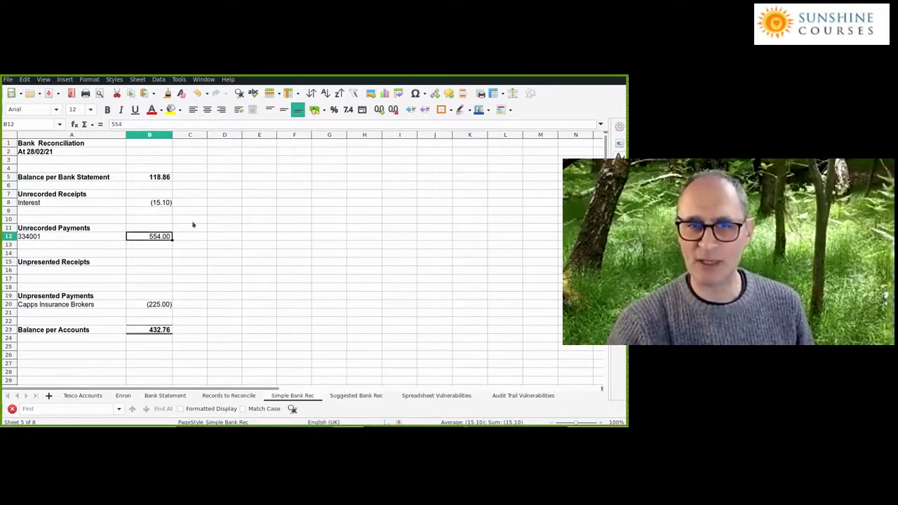
key(Down)
key(Up)
key(Up)
key(Up)
key(Up)
key(Up)
key(Up)
key(Up)
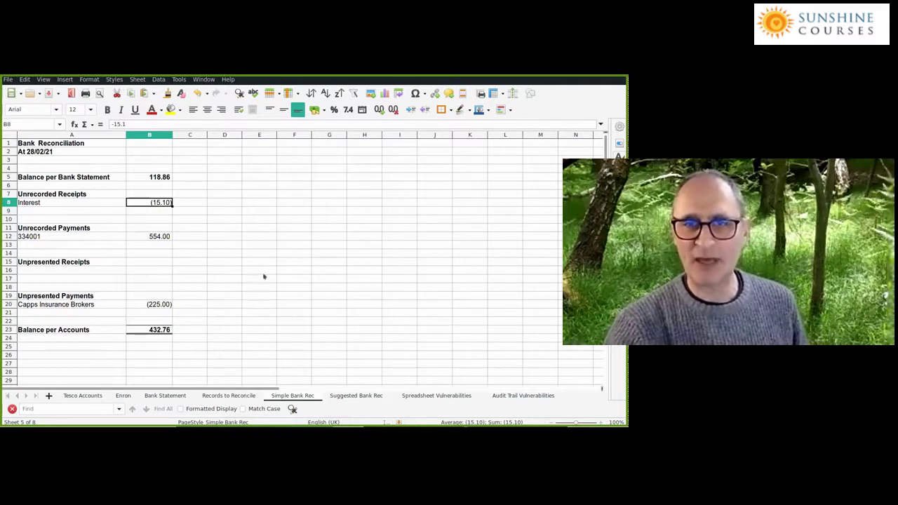
key(ctrl+Page_Up)
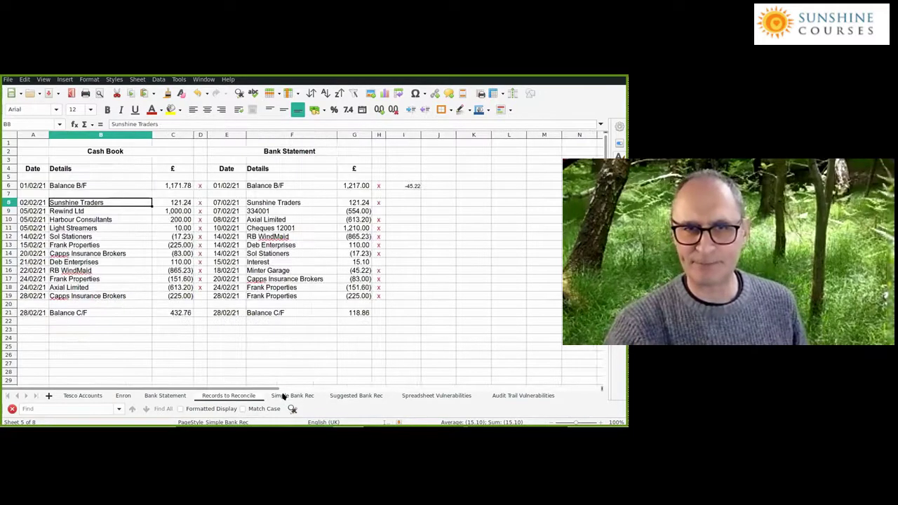
Compare the bank statement's 15/02/21 Interest entry in Records to Reconcile with the Interest adjustment in the Simple Bank Rec
key(ctrl+Page_Down)
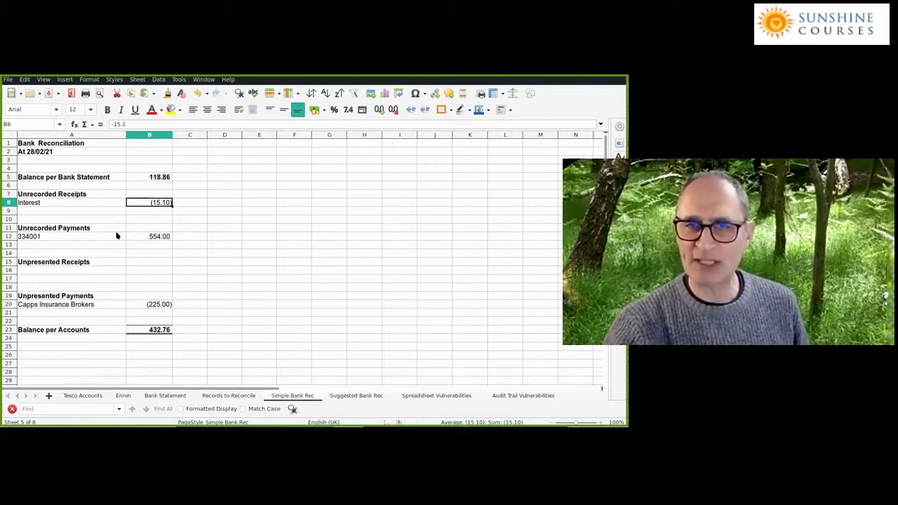
click(229, 396)
key(Down)
key(Down)
key(Down)
key(Down)
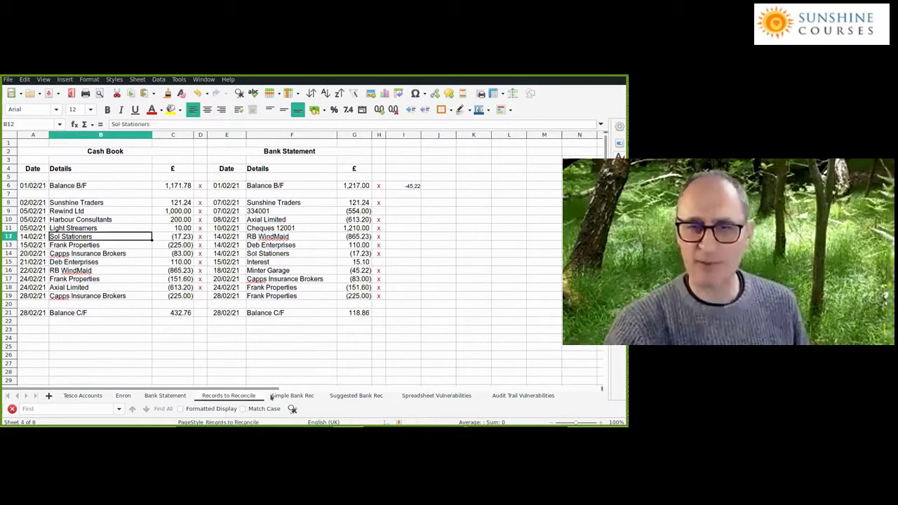
key(ctrl+Page_Down)
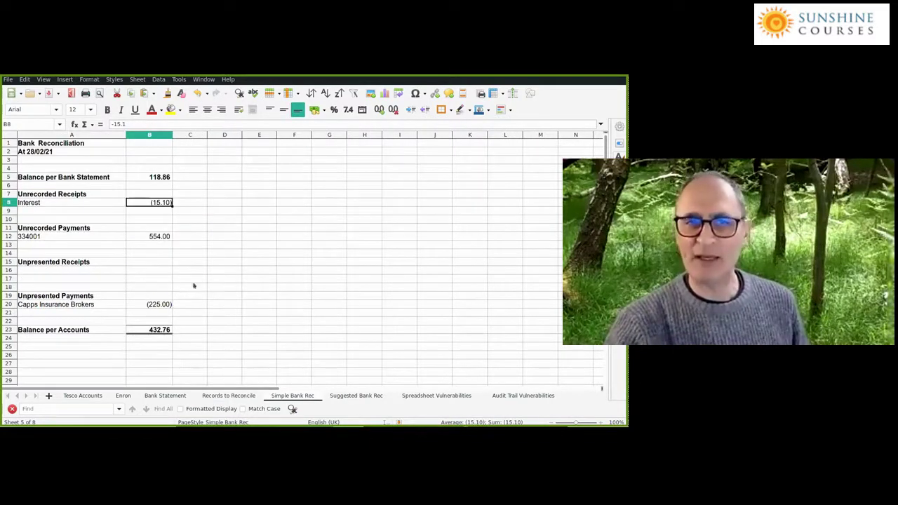
click(240, 396)
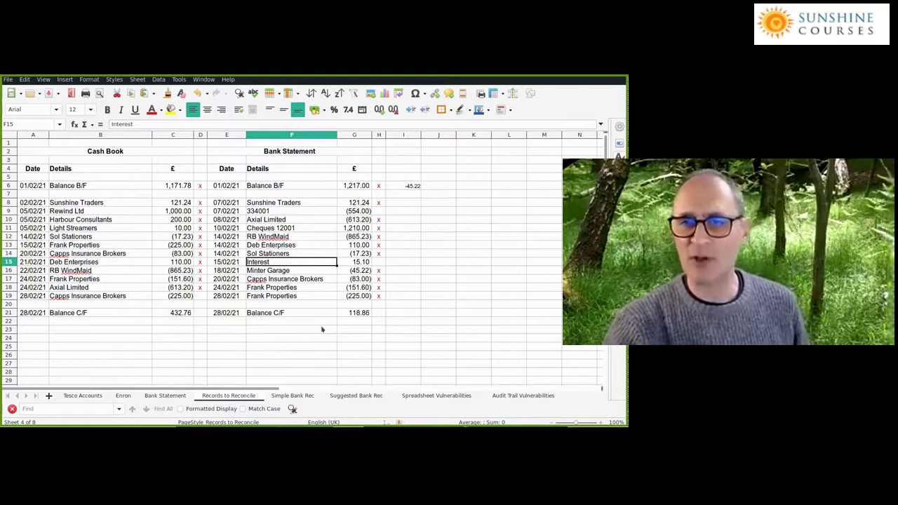
click(280, 396)
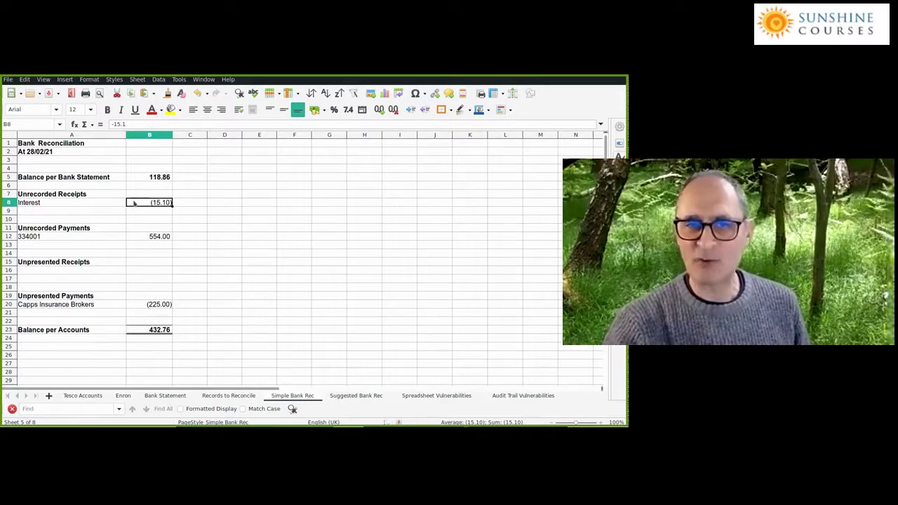
click(234, 395)
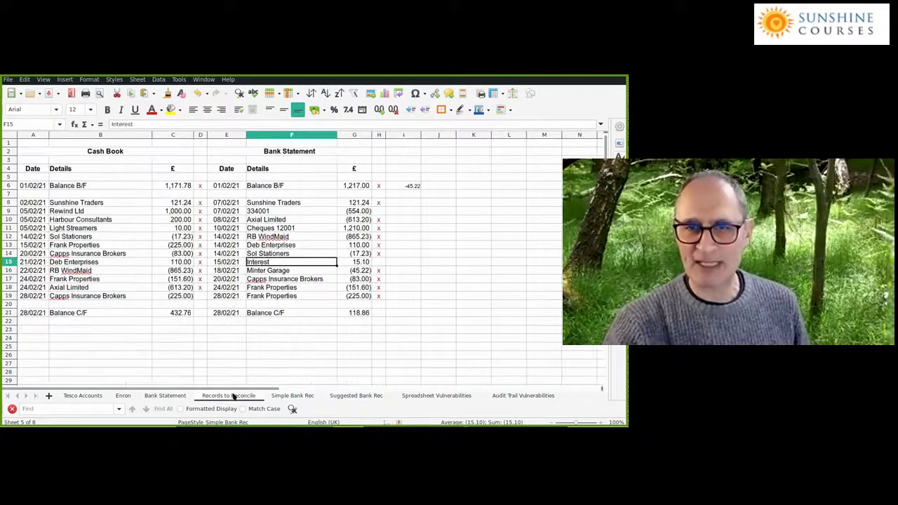
click(350, 261)
click(278, 395)
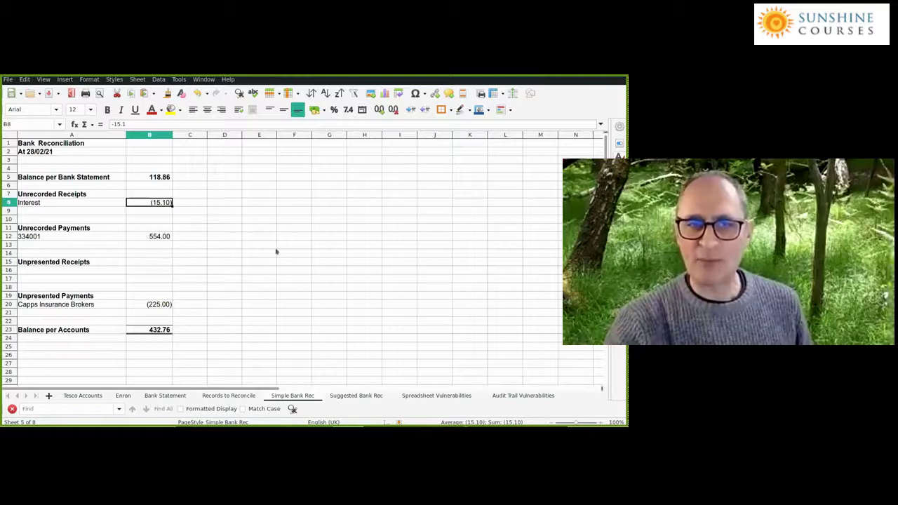
Check the 334001 unrecorded payment in B12 against its bank statement entry in Records to Reconcile, and return to the Simple Bank Rec
key(Down)
key(Down)
key(Down)
key(Down)
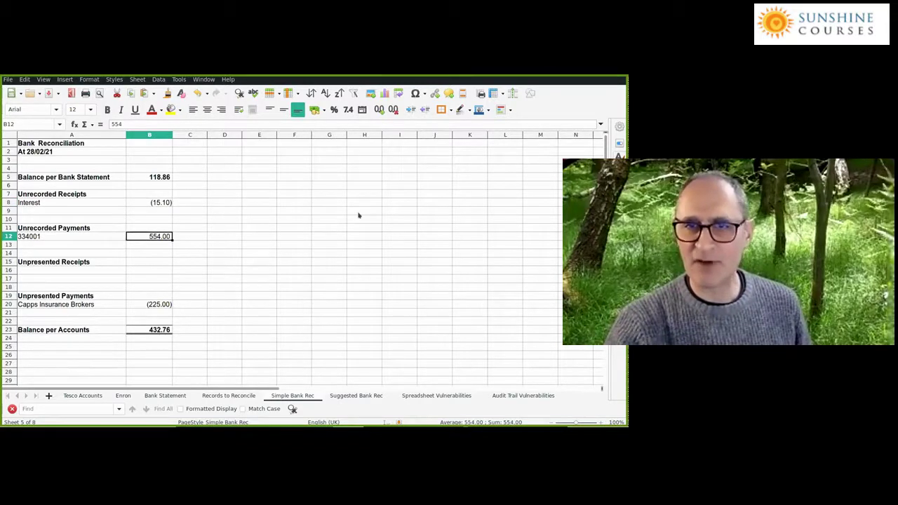
key(ctrl+Page_Up)
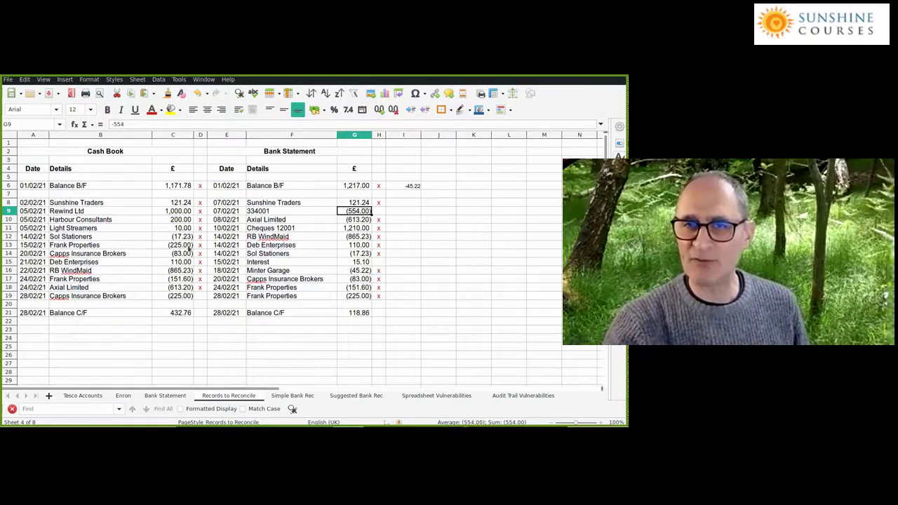
click(293, 395)
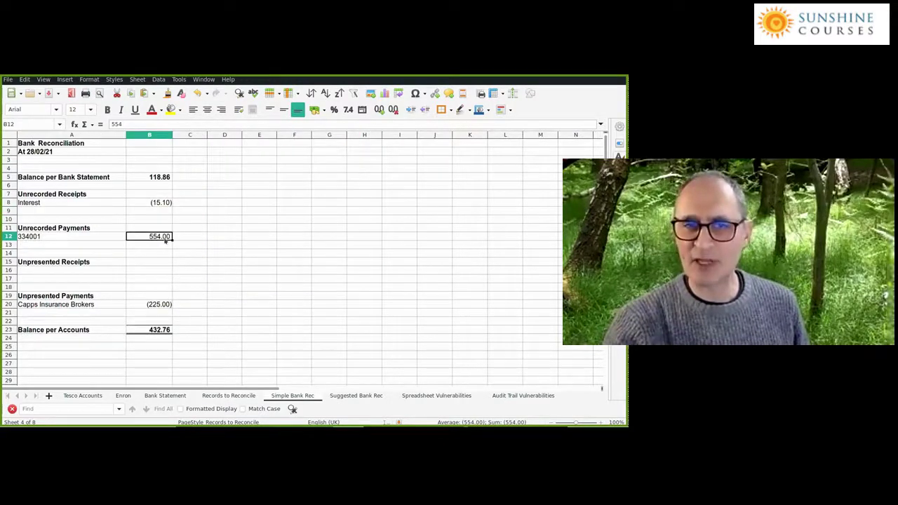
Trace the unpresented Capps Insurance Brokers payment in B20 to its 28/02/21 cash book entry, and return to the Simple Bank Rec
click(159, 303)
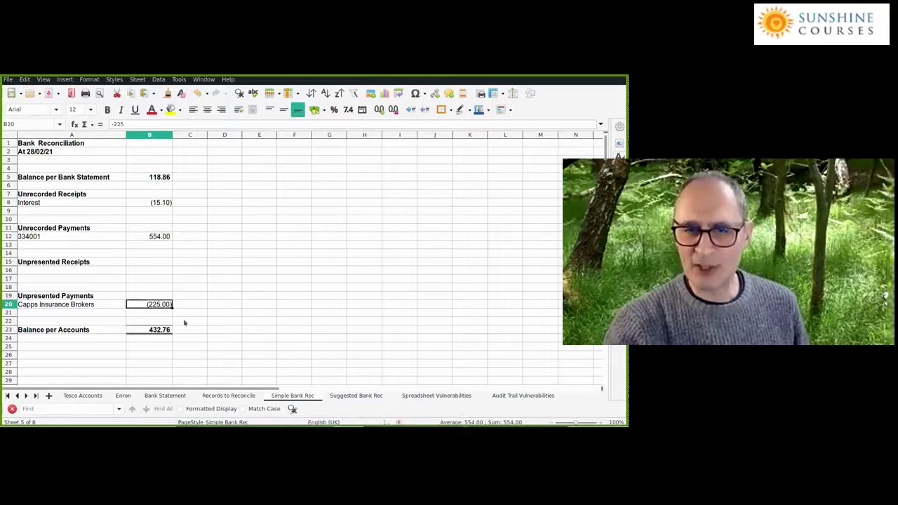
click(237, 395)
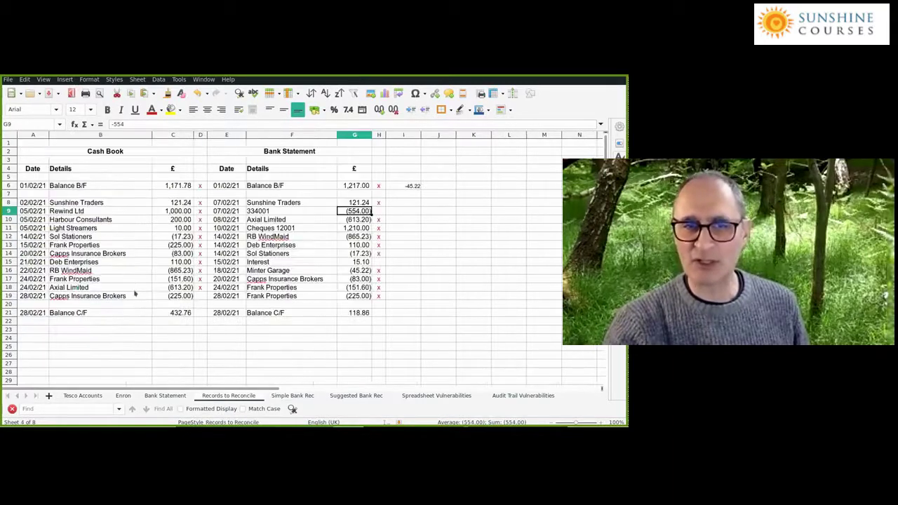
click(33, 296)
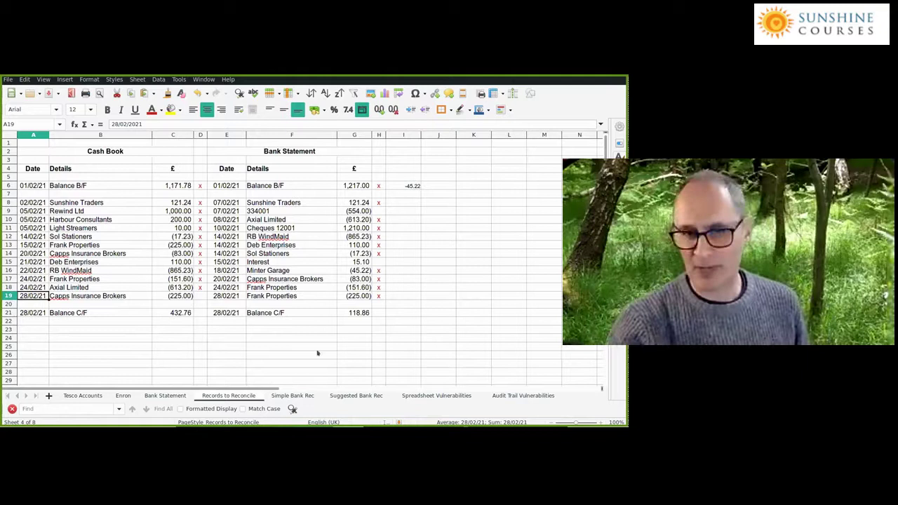
click(289, 396)
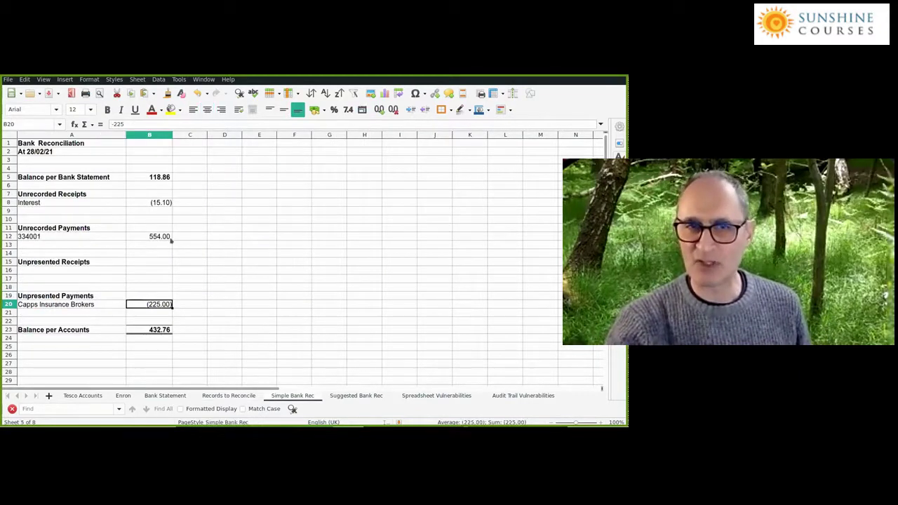
Review the unrecorded items in B7:B12, the unpresented payment in B20, and the full adjustment range B8:B20
drag(158, 194, 168, 237)
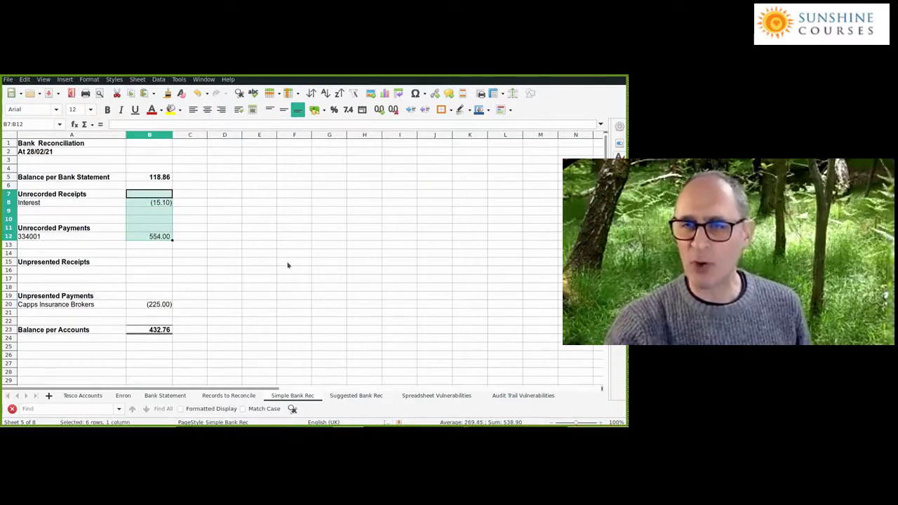
click(159, 305)
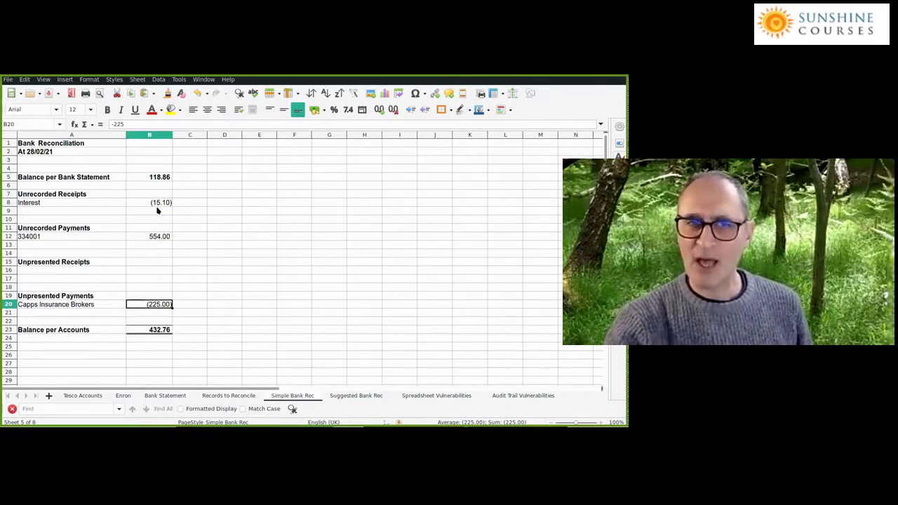
drag(144, 202, 146, 305)
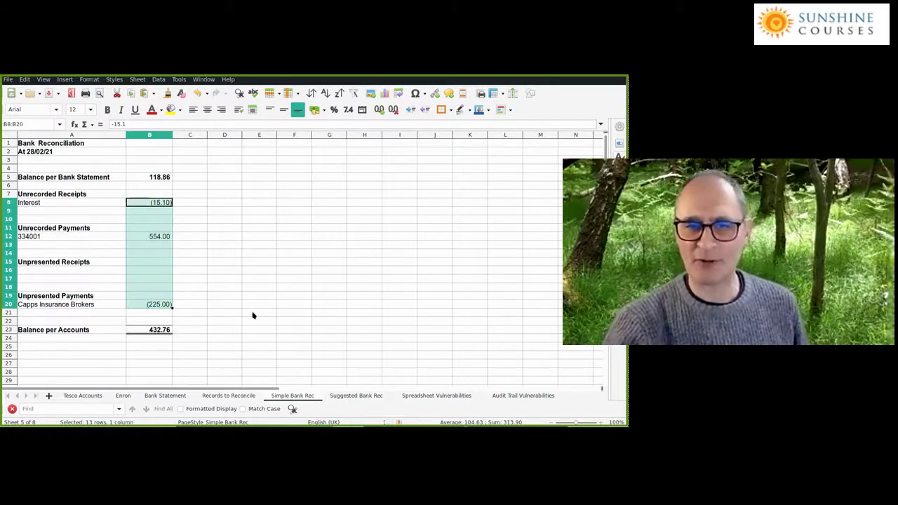
click(240, 288)
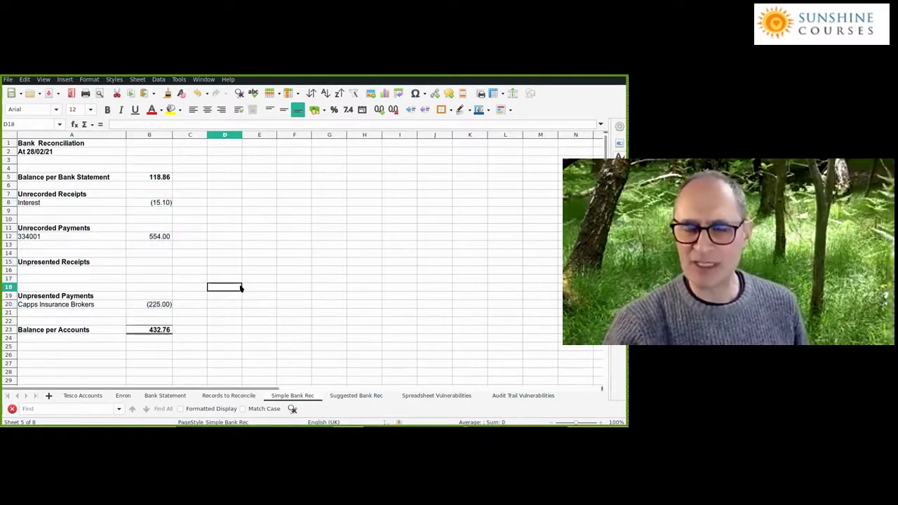
Open the Suggested Bank Rec sheet and compare the Balance per Bank Statement in B5 with the Balance per Accounts in E5
click(355, 396)
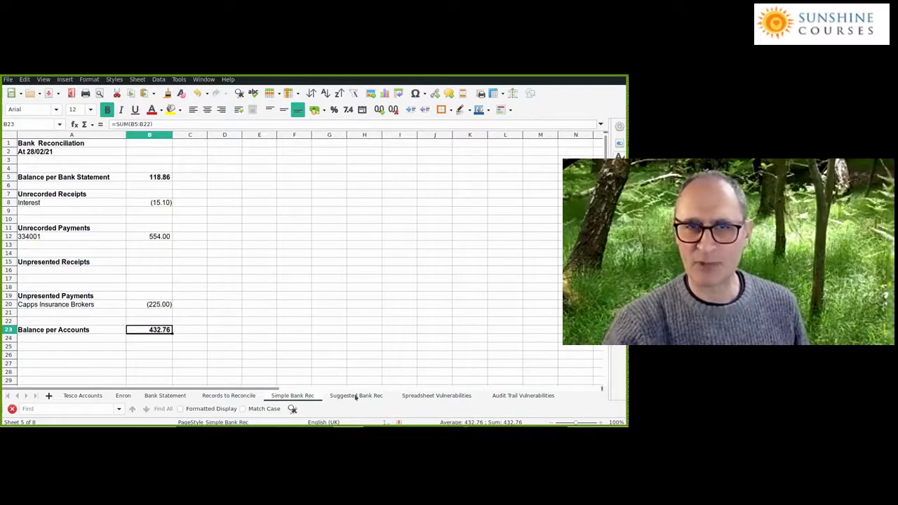
click(356, 395)
click(145, 177)
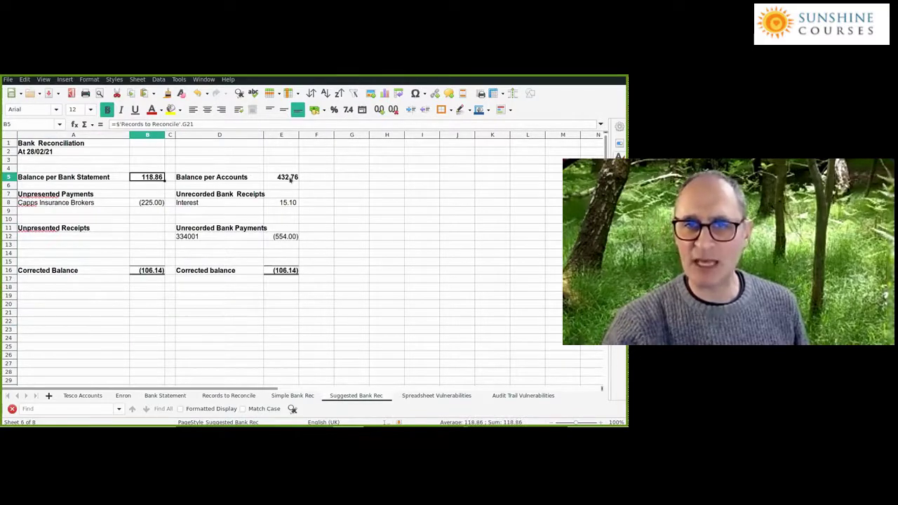
click(284, 177)
click(150, 178)
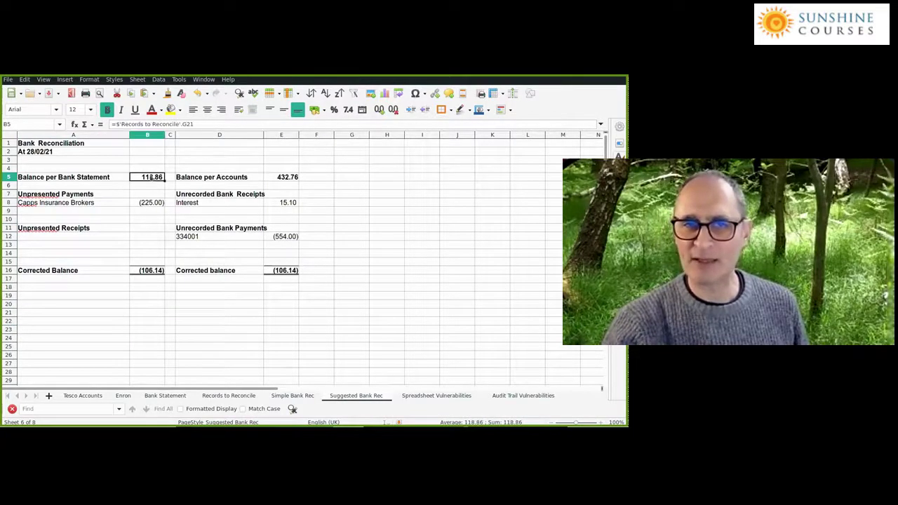
click(283, 177)
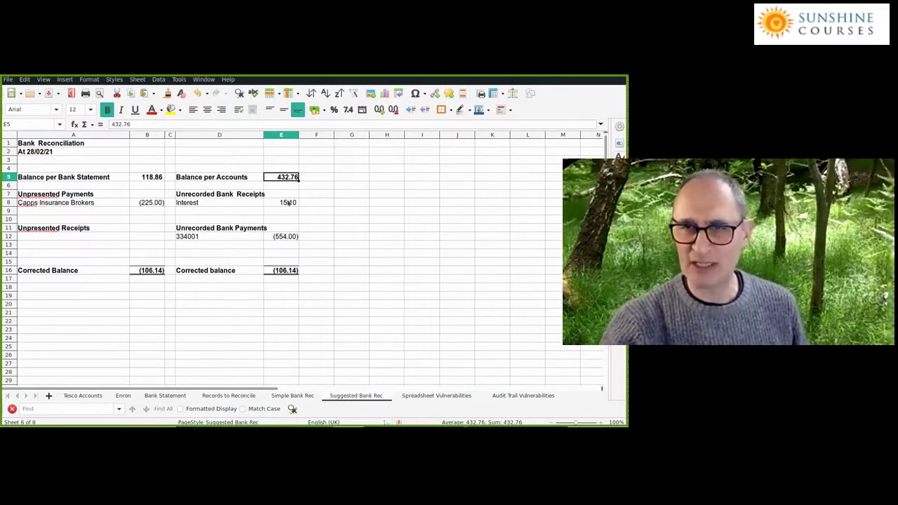
Highlight the accounts side of the reconciliation in D4:E17, and the bank statement side in columns A and B
drag(240, 170, 282, 282)
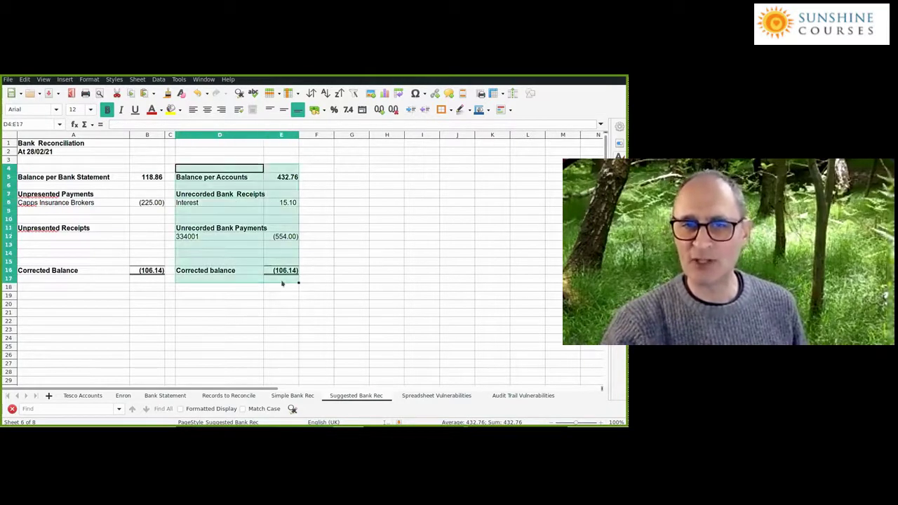
click(353, 286)
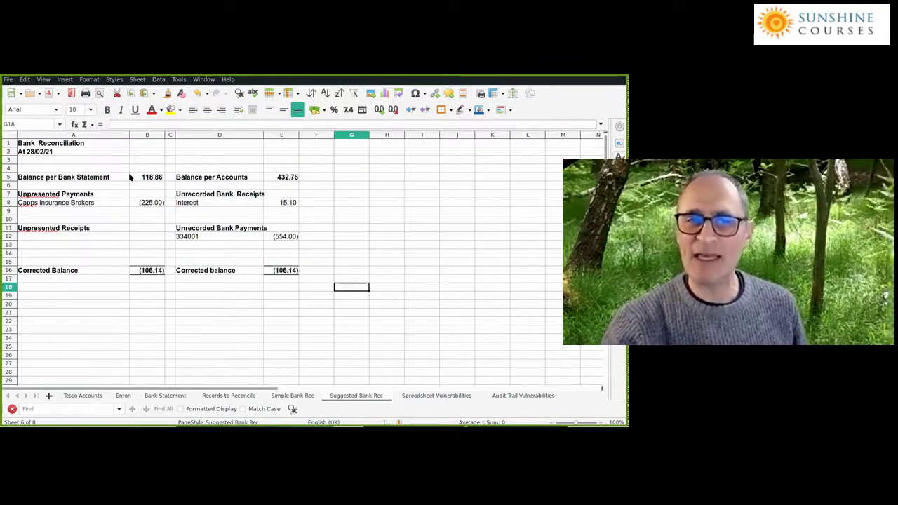
drag(119, 168, 140, 287)
click(140, 309)
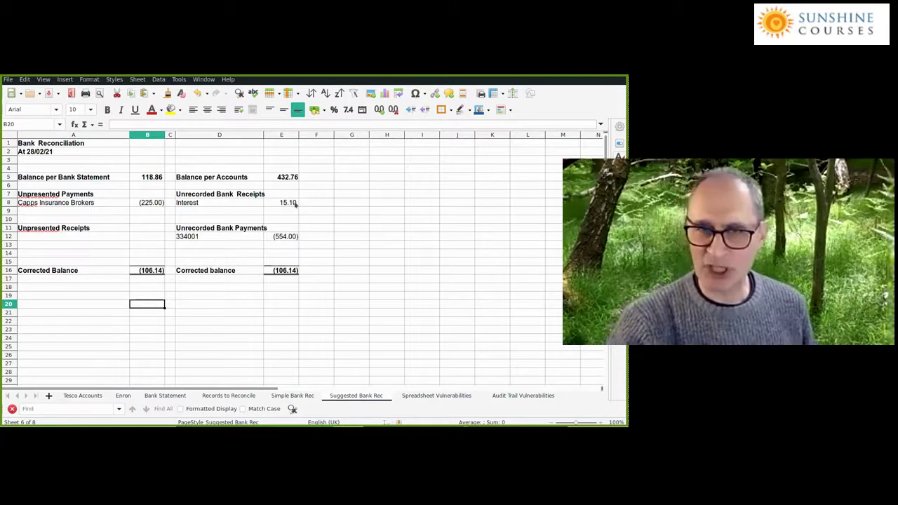
Follow the accounts side from the Balance per Accounts through the Interest and 334001 adjustments to the Corrected balance in E16
click(220, 205)
click(290, 203)
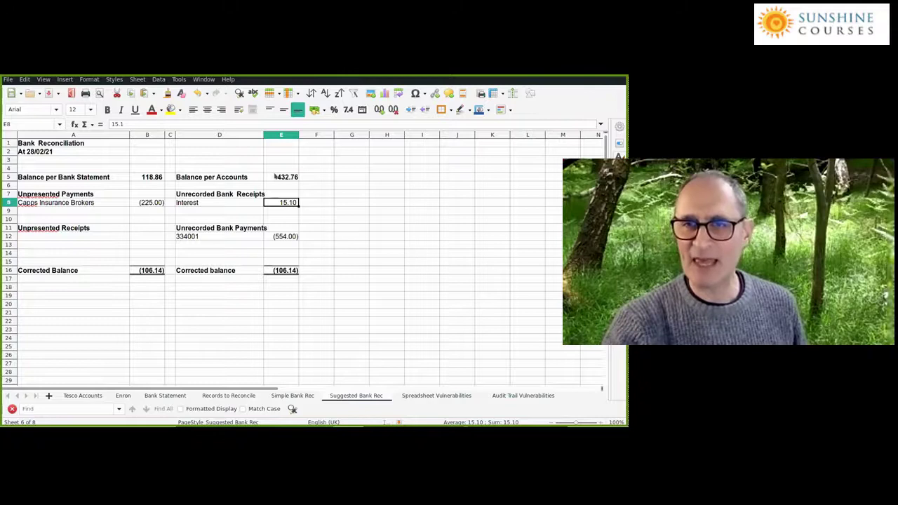
click(276, 177)
click(285, 202)
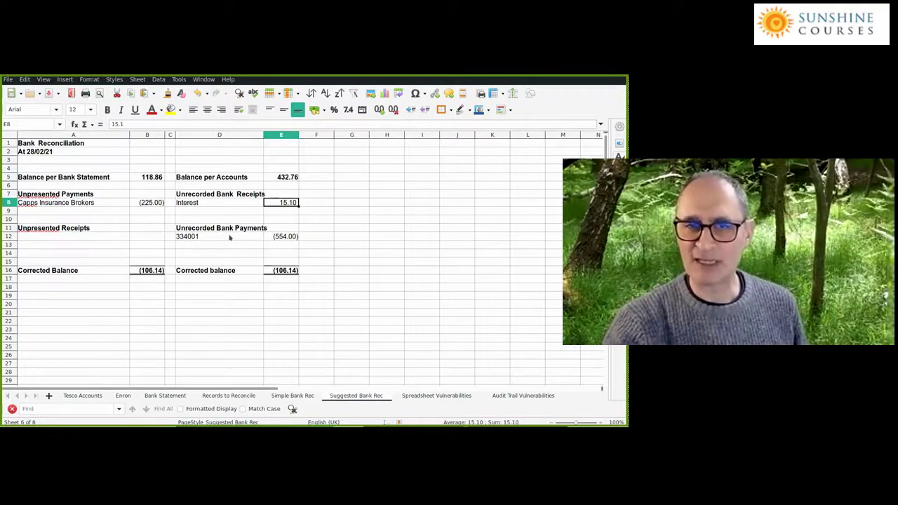
click(281, 237)
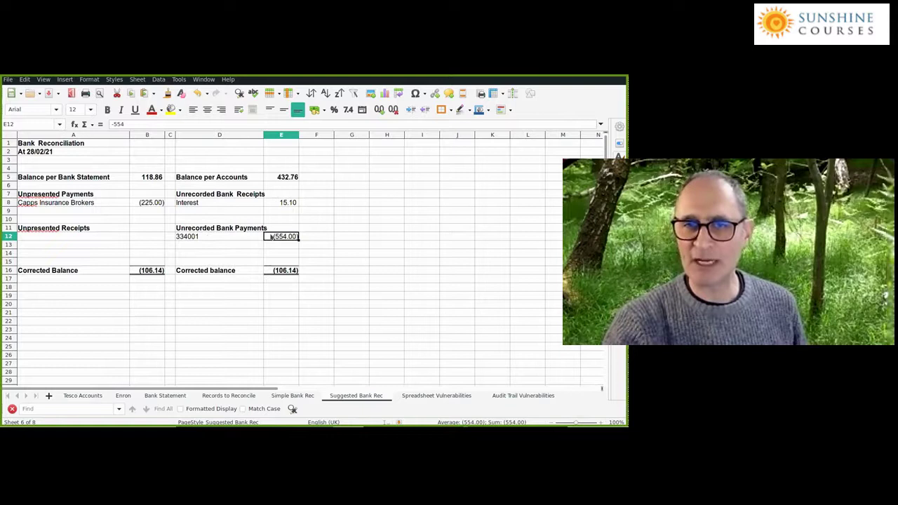
click(317, 195)
click(271, 271)
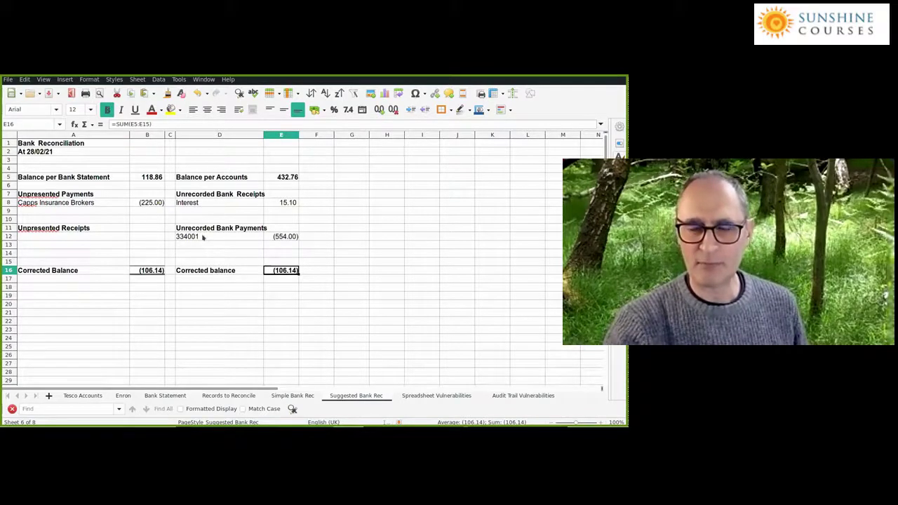
Follow the bank statement side from the balance in B5 through the Capps Insurance Brokers payment to the Corrected Balance in B16
click(149, 179)
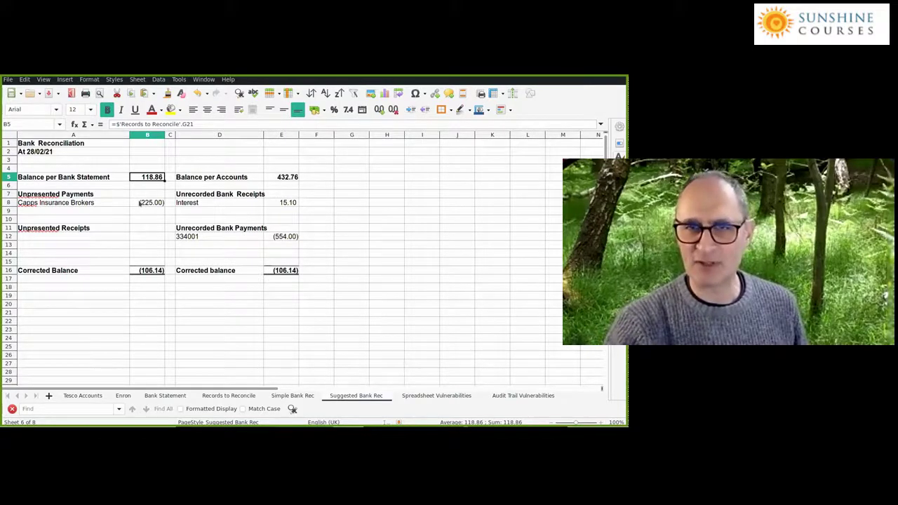
click(140, 203)
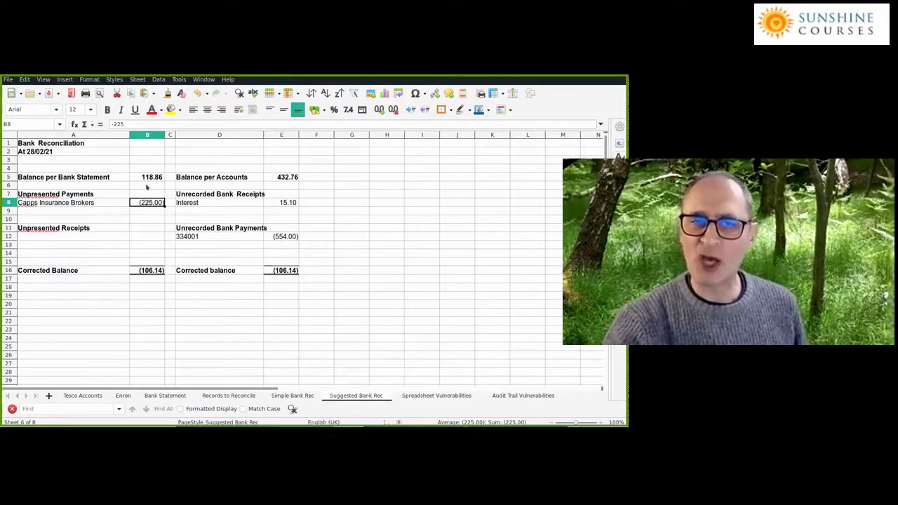
click(152, 178)
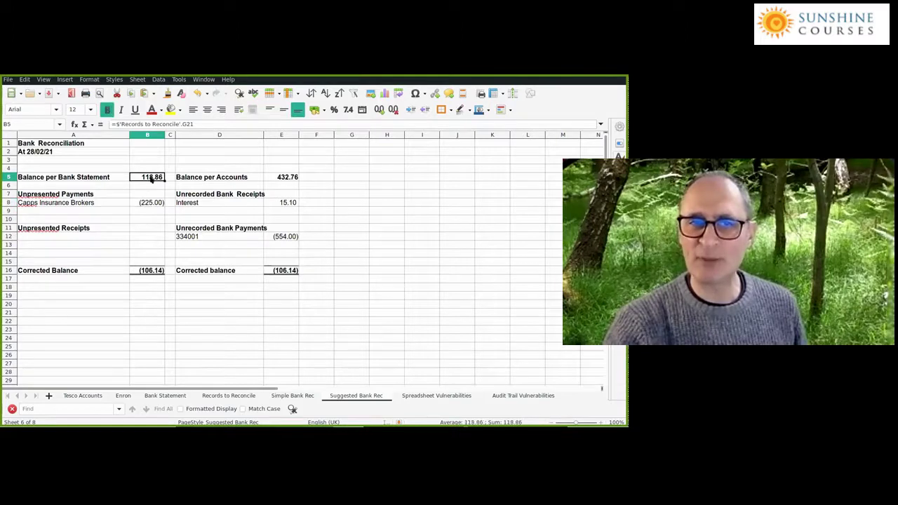
click(154, 202)
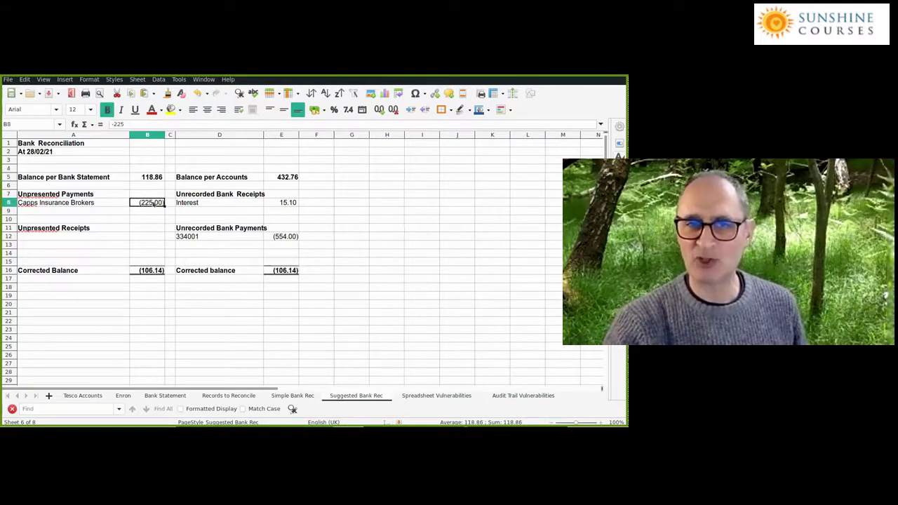
click(147, 271)
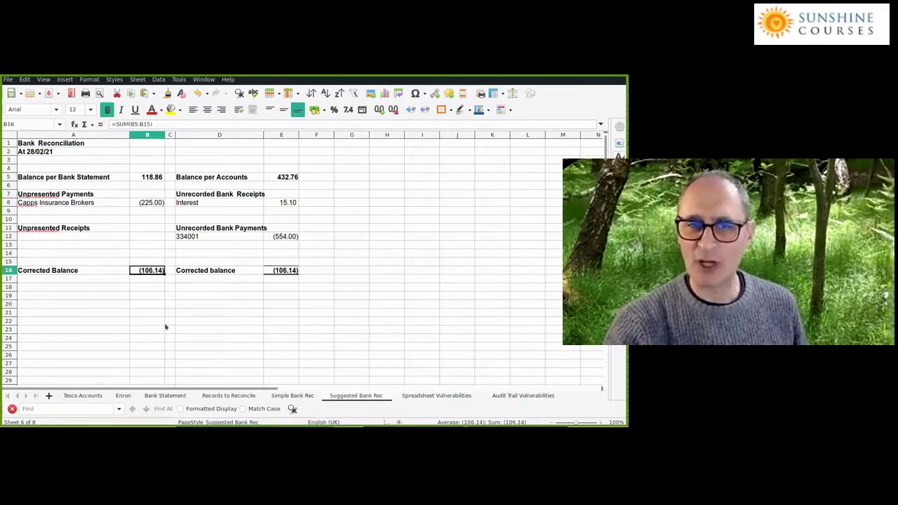
Compare the two corrected balances in B16 and E16
click(281, 271)
click(148, 271)
click(288, 271)
click(150, 271)
click(288, 271)
click(161, 270)
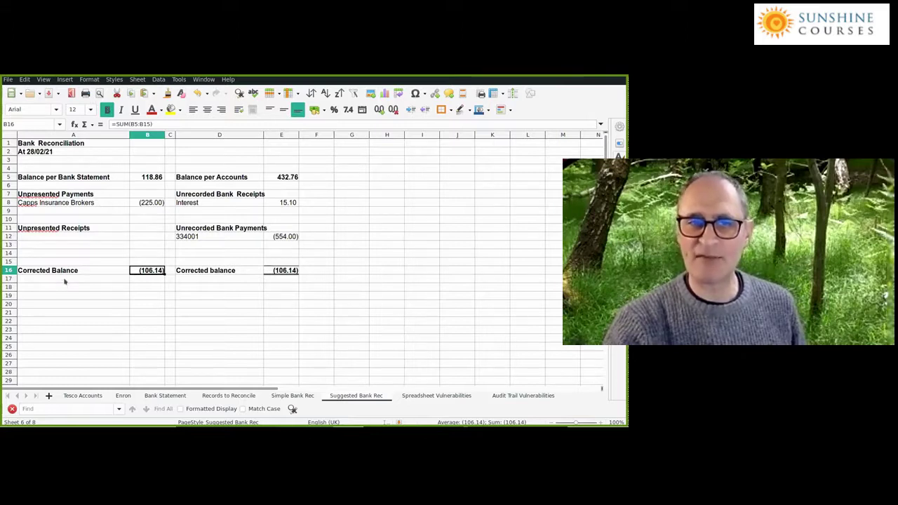
Check the accounts' corrected balance in E16, and switch to the slideshow to show the Other Accounting Controls slide
click(282, 272)
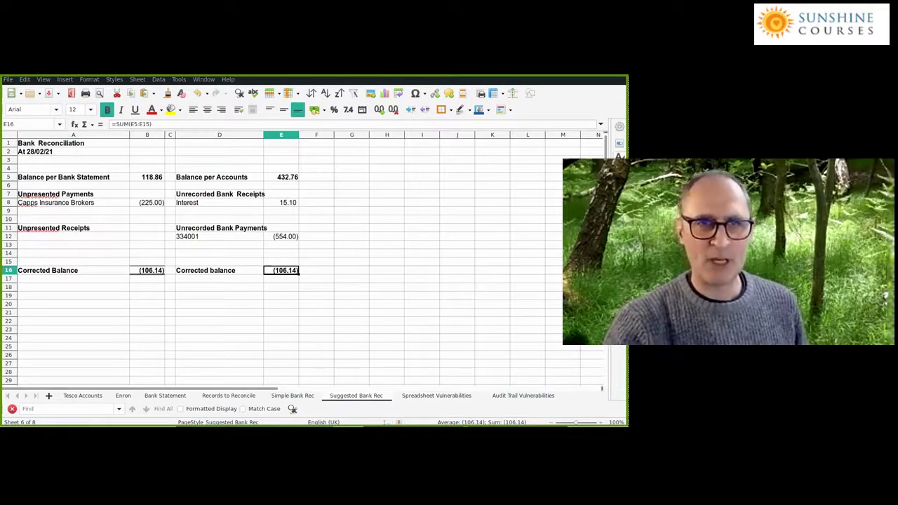
key(alt+Tab)
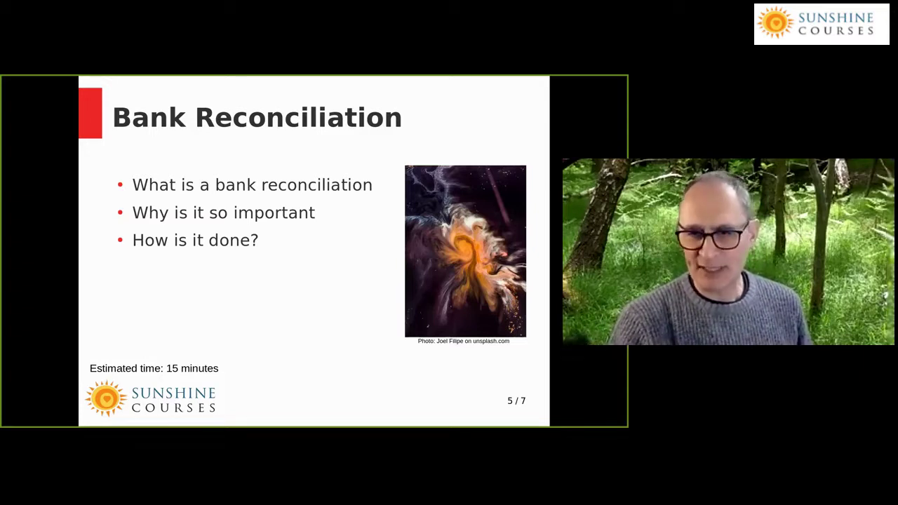
scroll(303, 251, up, 3)
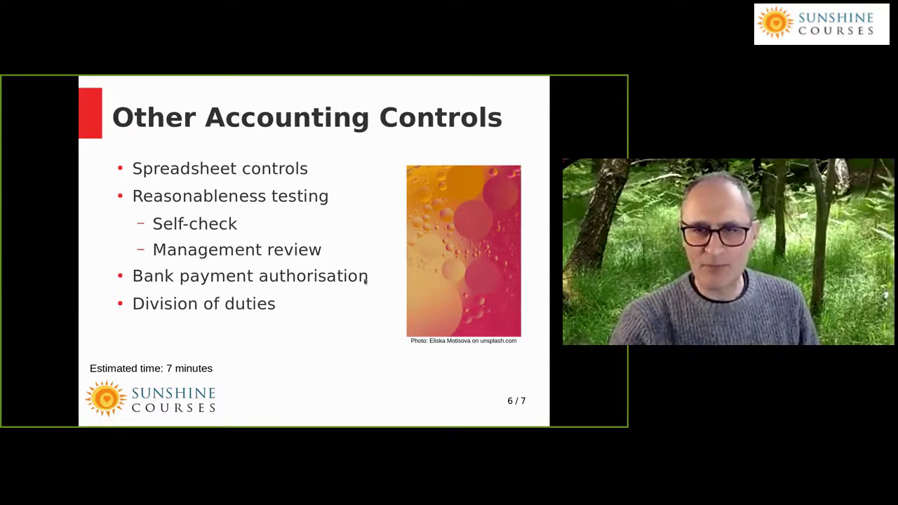
Return to the workbook's Spreadsheet Vulnerabilities sheet and review the £ amounts in C5:C17 with their total in C19
key(alt+Tab)
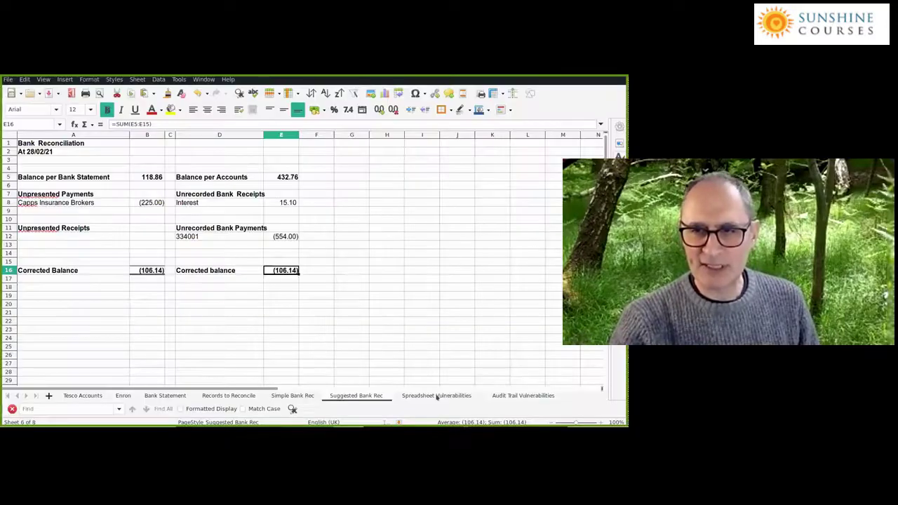
click(437, 396)
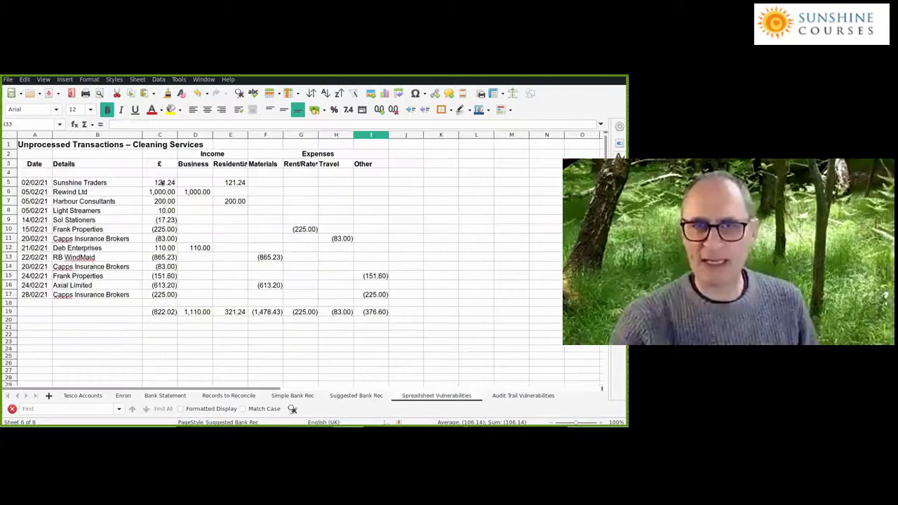
drag(162, 182, 162, 295)
click(162, 312)
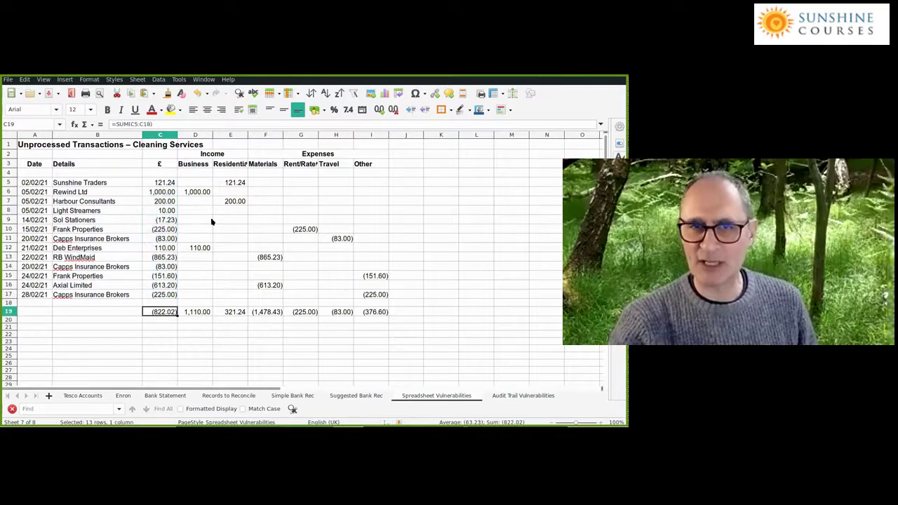
Review the income and expense analysis in D5:I17 and the category totals along row 19
drag(198, 183, 372, 294)
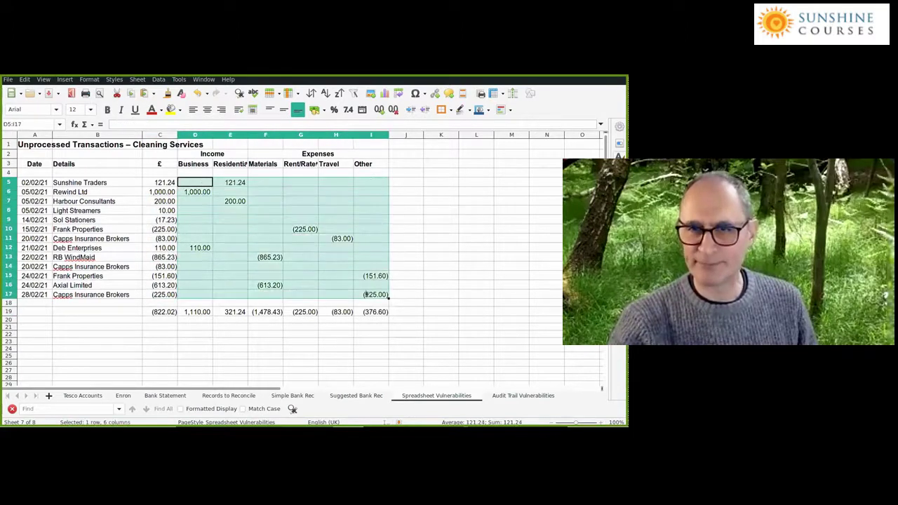
click(406, 348)
drag(203, 312, 267, 312)
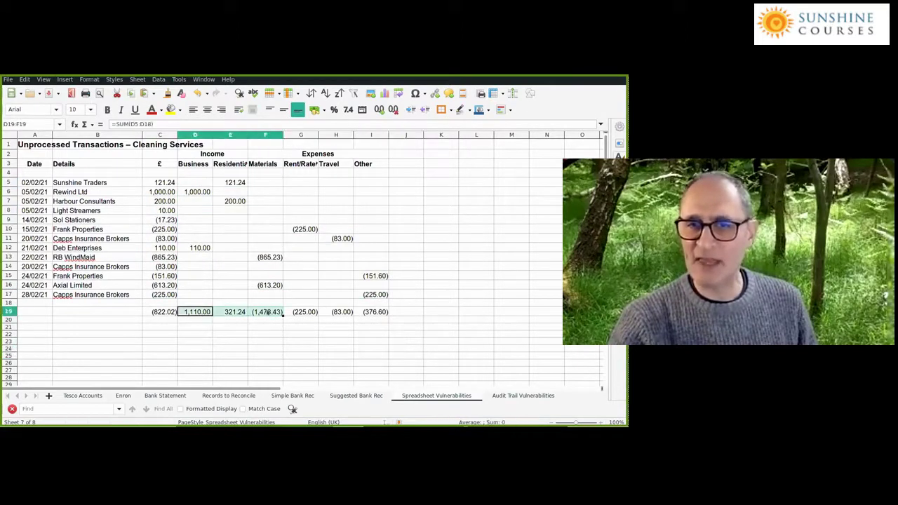
drag(370, 312, 376, 312)
click(395, 343)
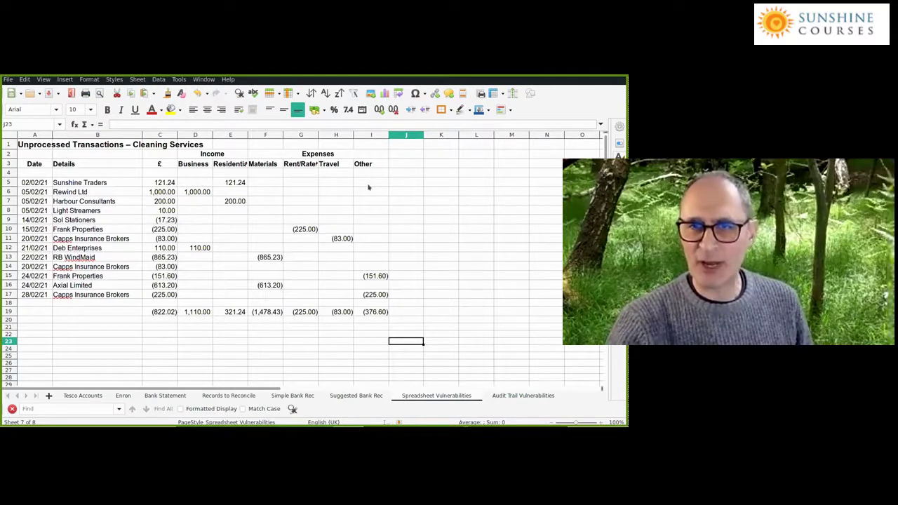
Trace the Sunshine Traders amount from C5 across the category columns to its Residential entry in E5
click(164, 182)
drag(201, 182, 369, 183)
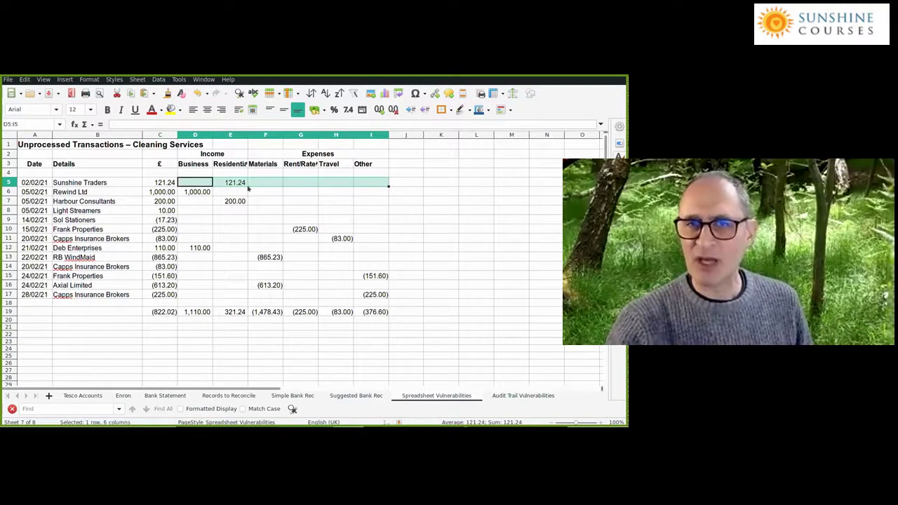
key(Down)
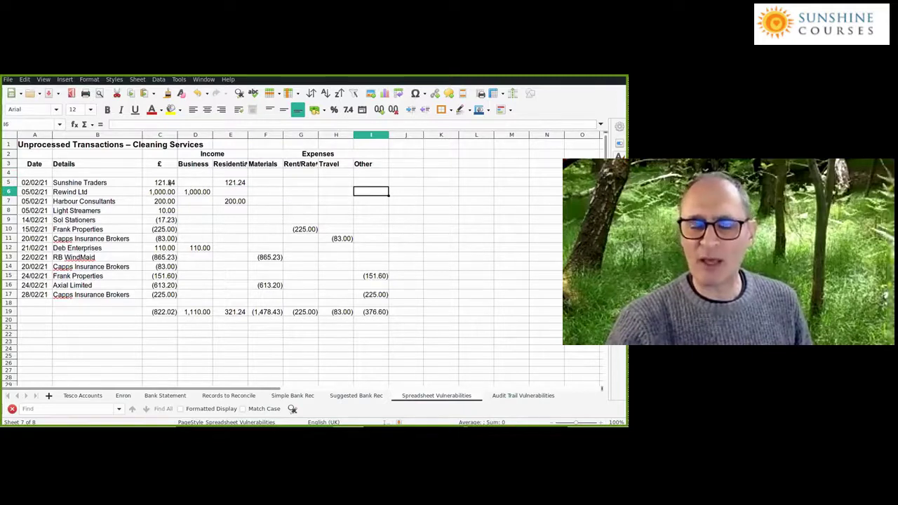
click(169, 183)
click(218, 182)
click(257, 182)
click(221, 182)
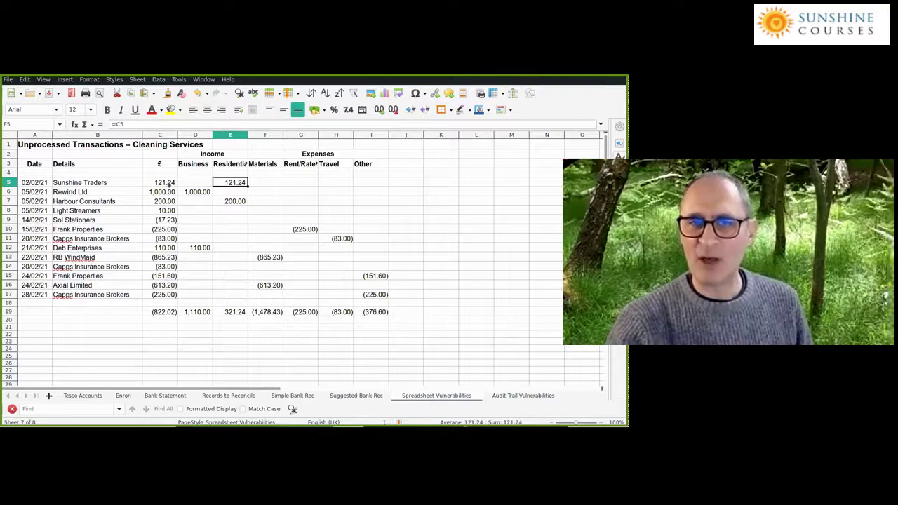
click(169, 183)
Trace the Frank Properties amount from C10 to Rent/Rates in G10, and inspect the other expense cells in that row
click(172, 229)
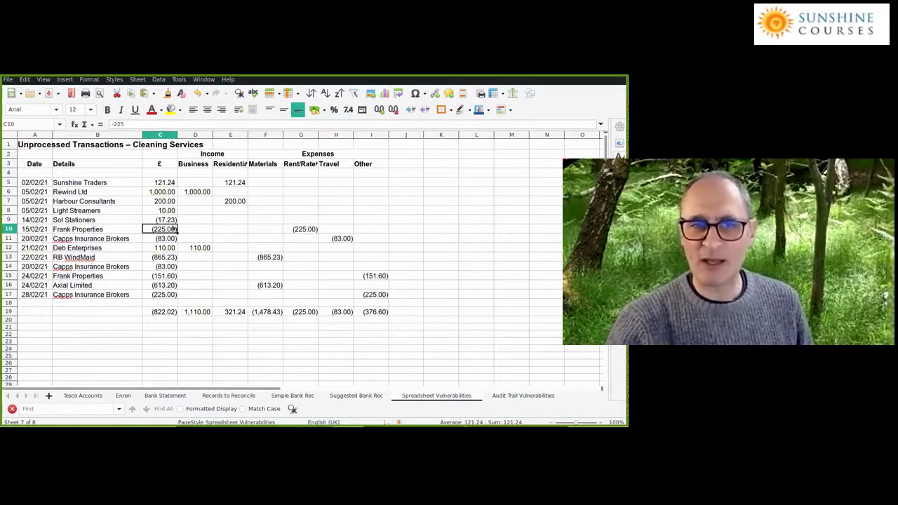
click(294, 230)
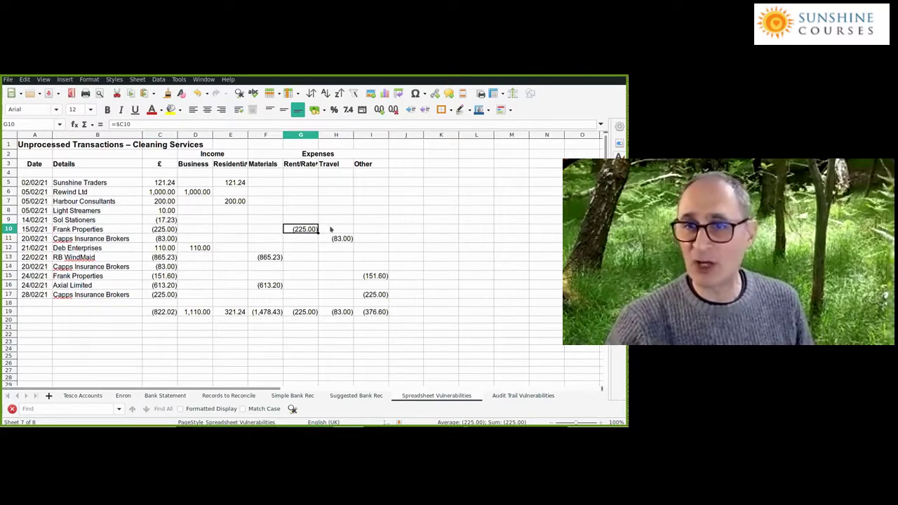
click(330, 229)
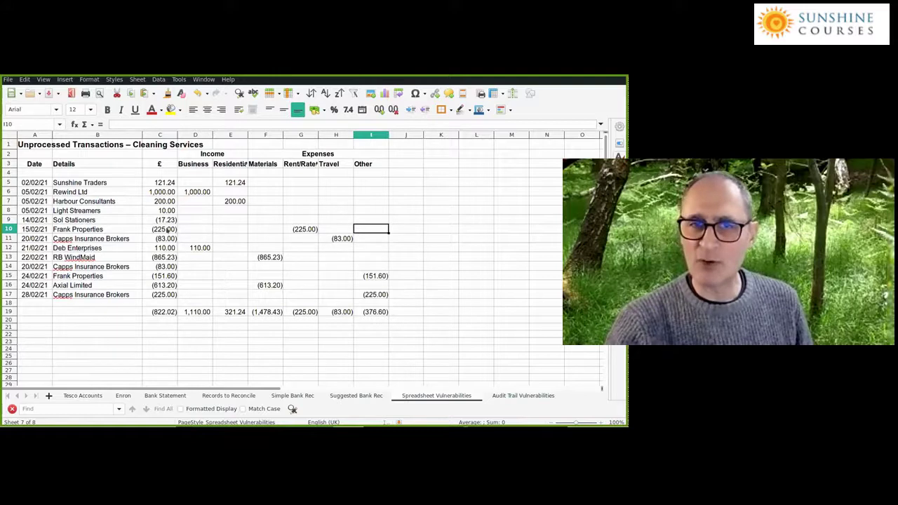
click(168, 230)
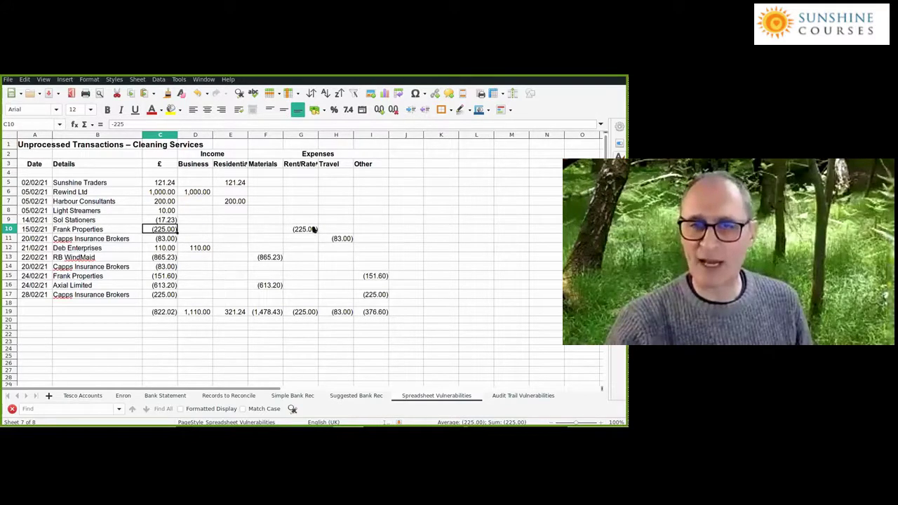
click(335, 229)
click(362, 230)
click(320, 234)
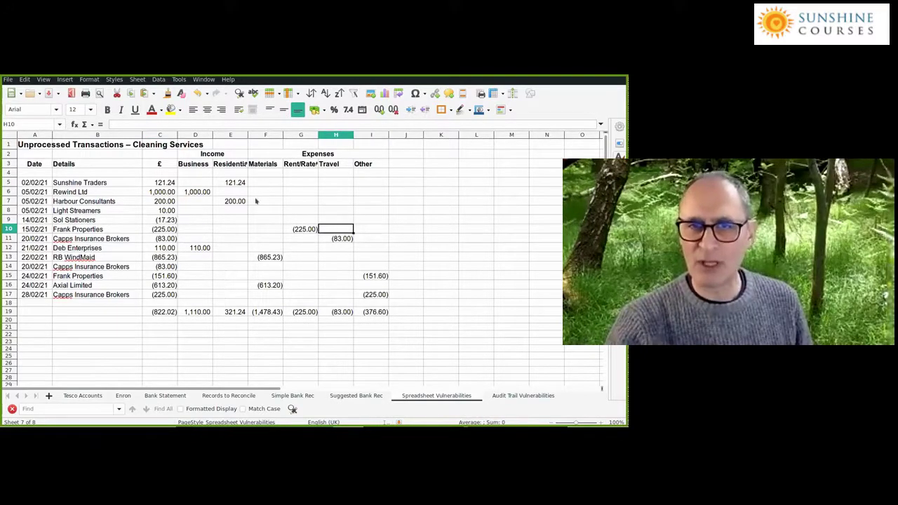
click(396, 182)
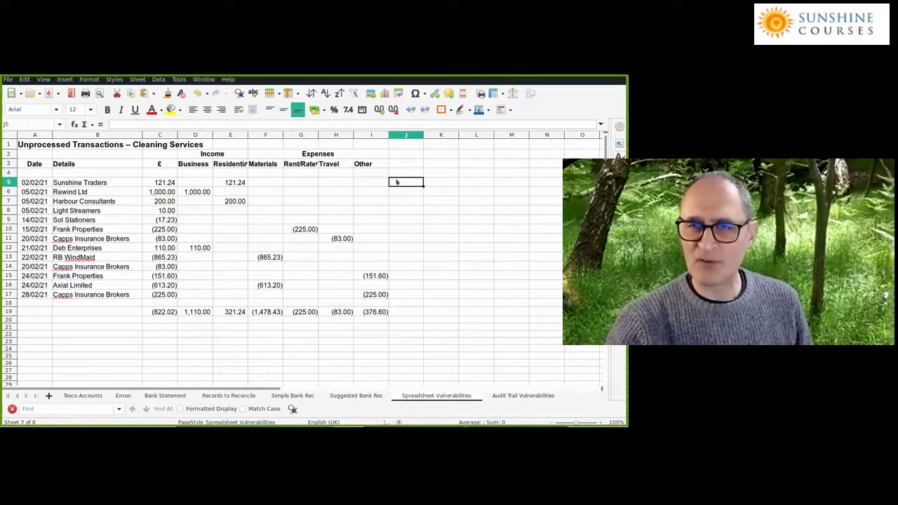
click(205, 194)
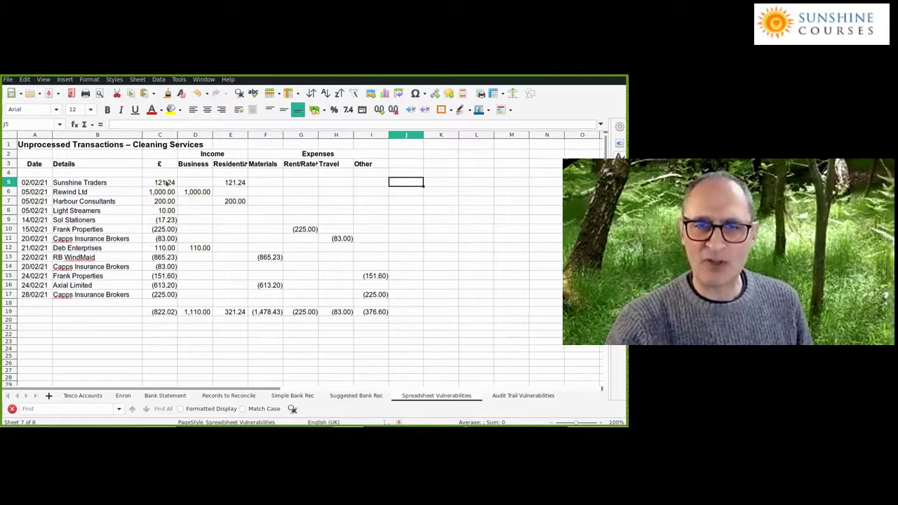
Compare the £ column amounts in C5:C17 with the total formula in C19
click(160, 309)
key(ctrl+Up)
key(ctrl+Up)
shift+click(158, 295)
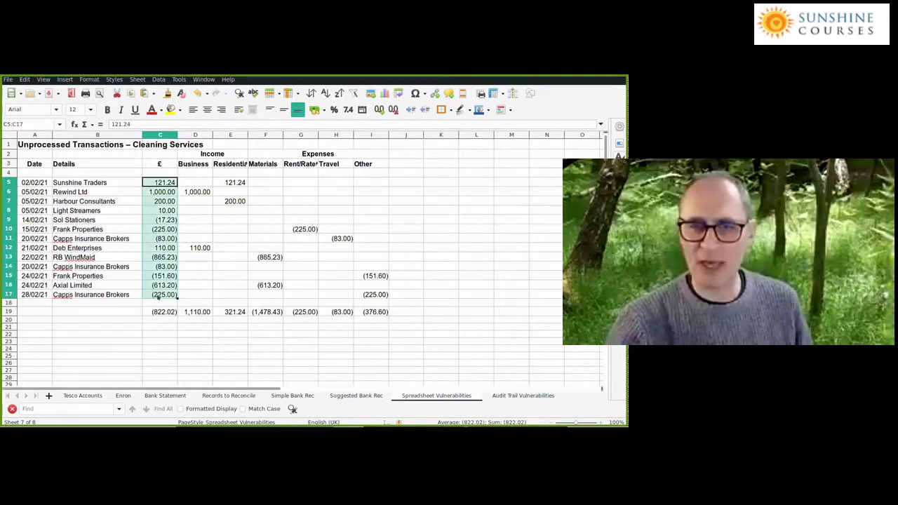
click(163, 313)
Compare the Business amounts in D5:D17 with their total in D19, and the category totals in D19:I19 with C19
click(193, 312)
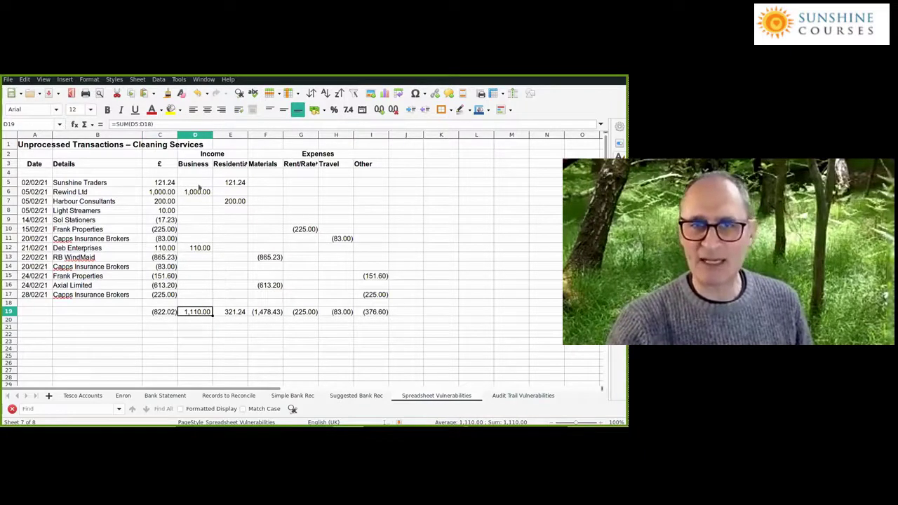
drag(200, 184, 200, 211)
shift+click(199, 294)
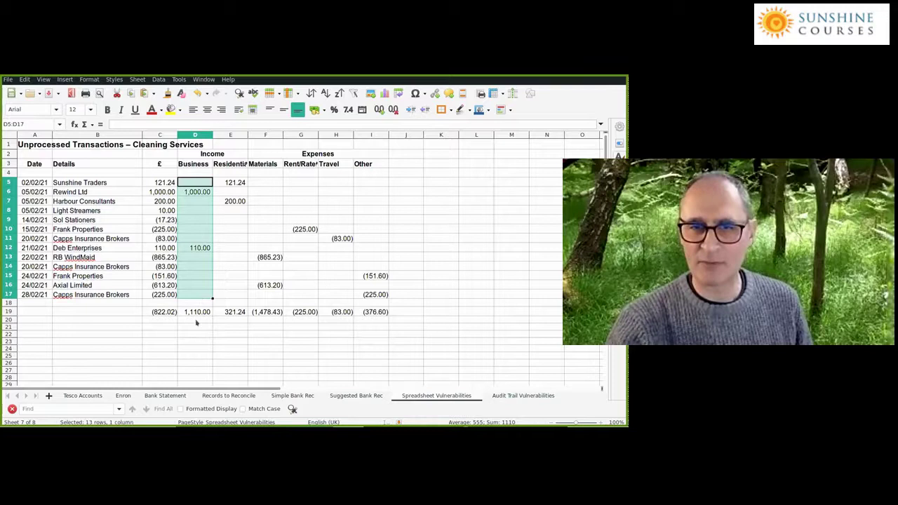
click(198, 317)
click(197, 312)
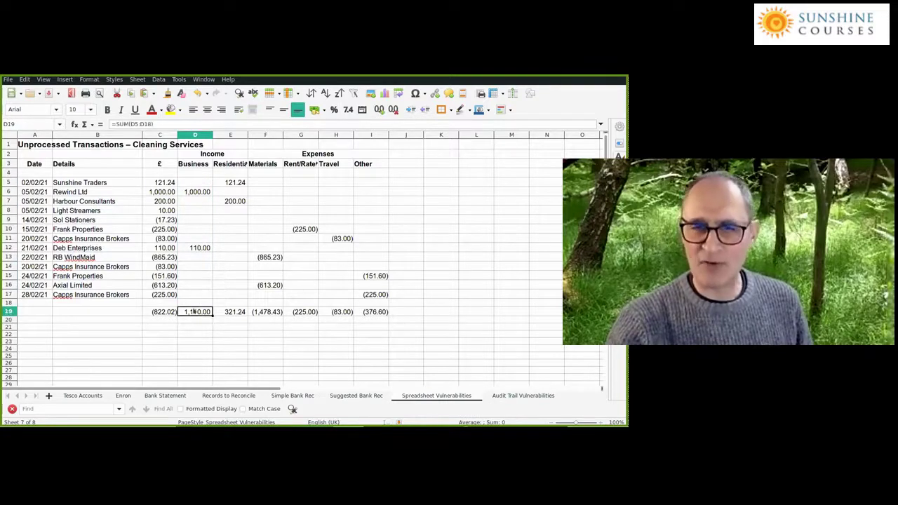
drag(198, 312, 375, 313)
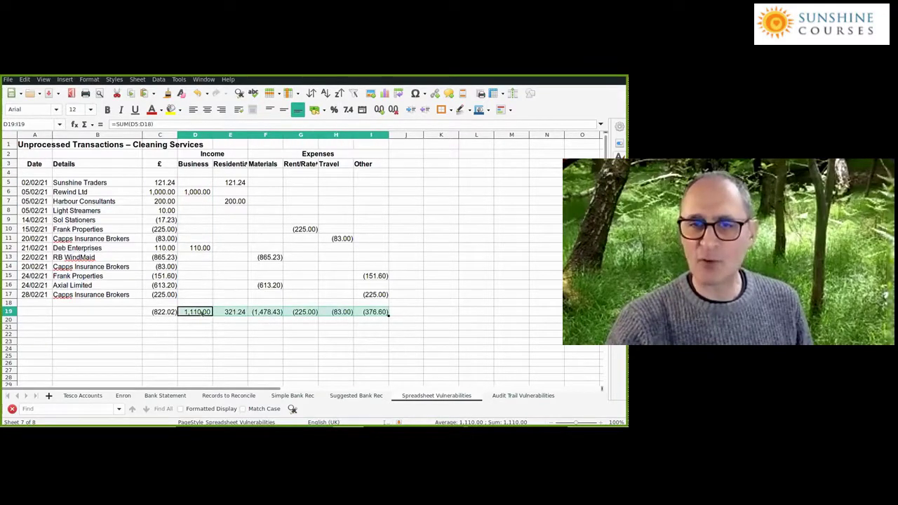
click(166, 316)
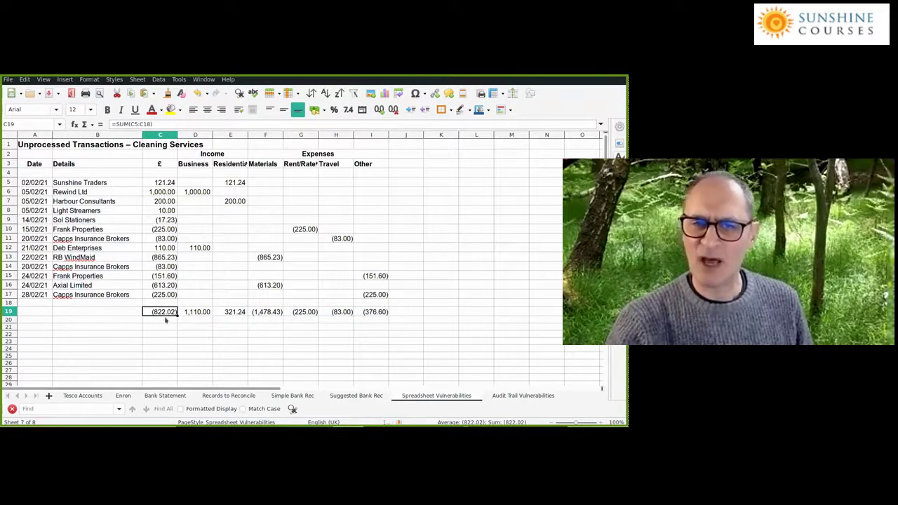
Enter the check formula =C19-SUM(D19:I19) in C20, subtracting the category totals from the £ total
click(166, 320)
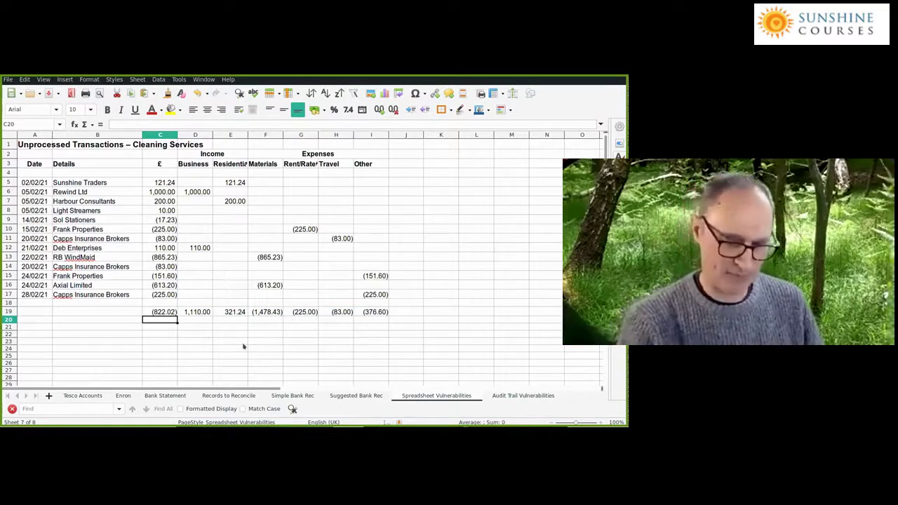
text(=)
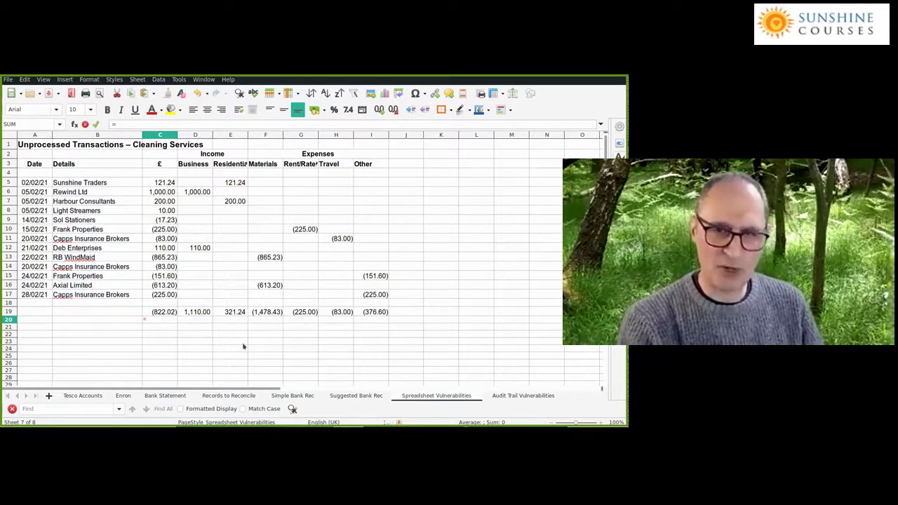
click(155, 313)
text(-)
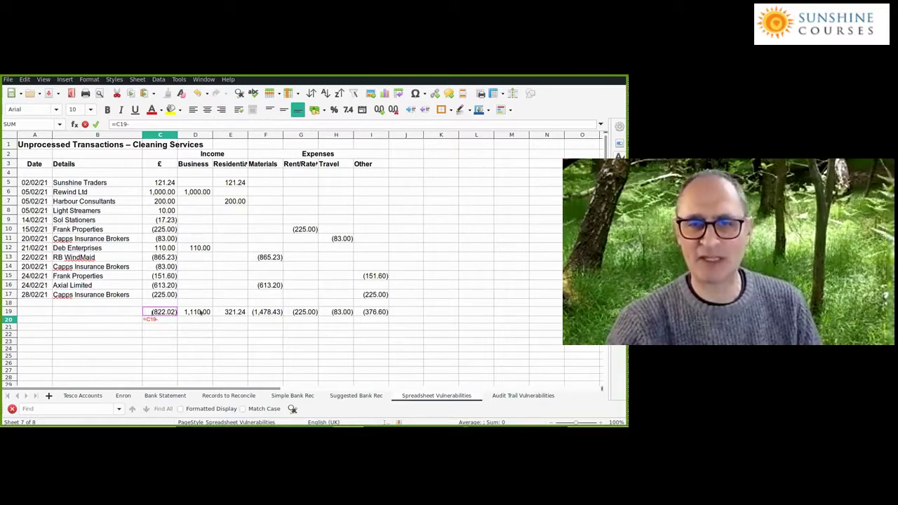
text(su)
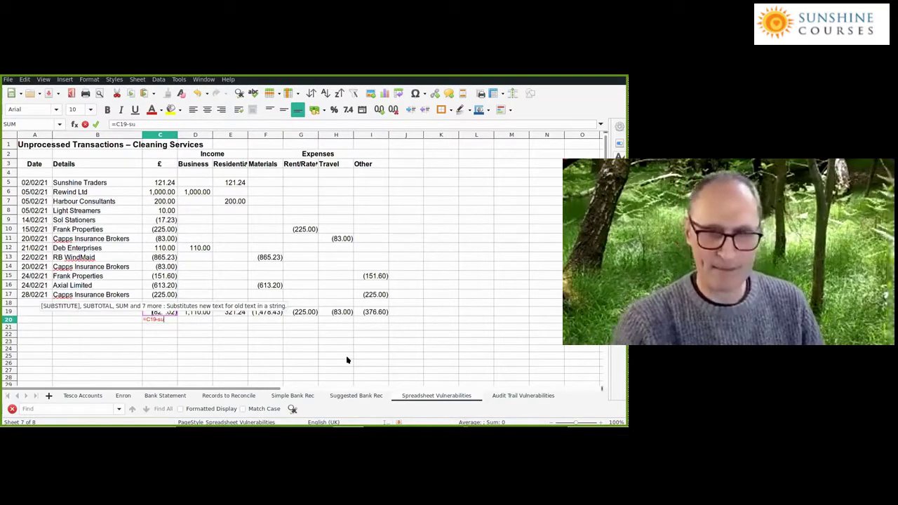
text(m()
key(Up)
key(Right)
key(shift+Right)
key(shift+Right)
key(shift+Right)
key(shift+Right)
key(shift+Right)
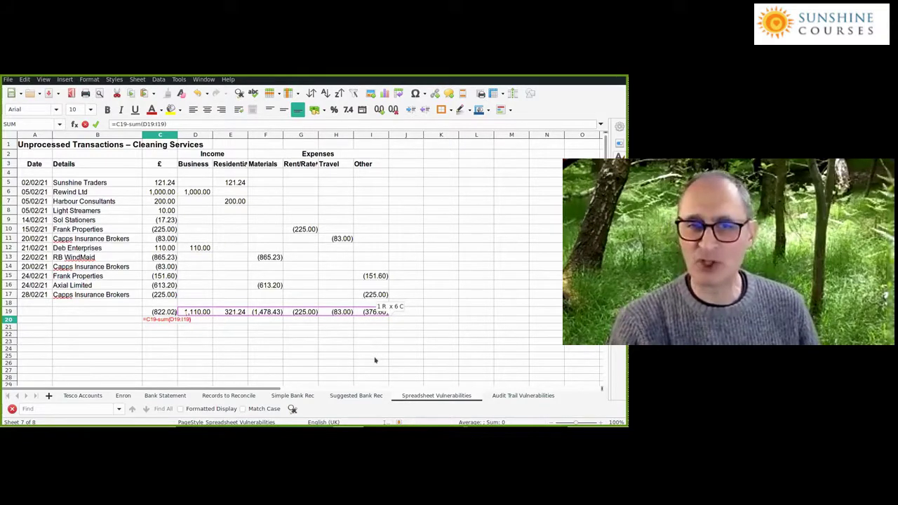
key(Return)
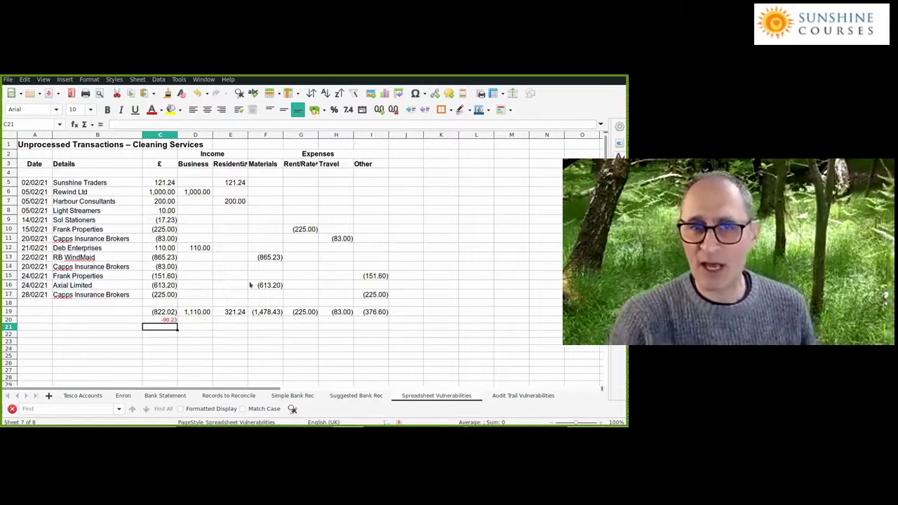
Examine the Light Streamers row from C8 across the category columns for an allocation of its amount
key(Up)
key(Up)
key(Up)
key(Up)
key(Up)
key(Up)
key(Up)
key(Up)
key(Up)
key(Up)
key(Up)
key(Up)
key(Up)
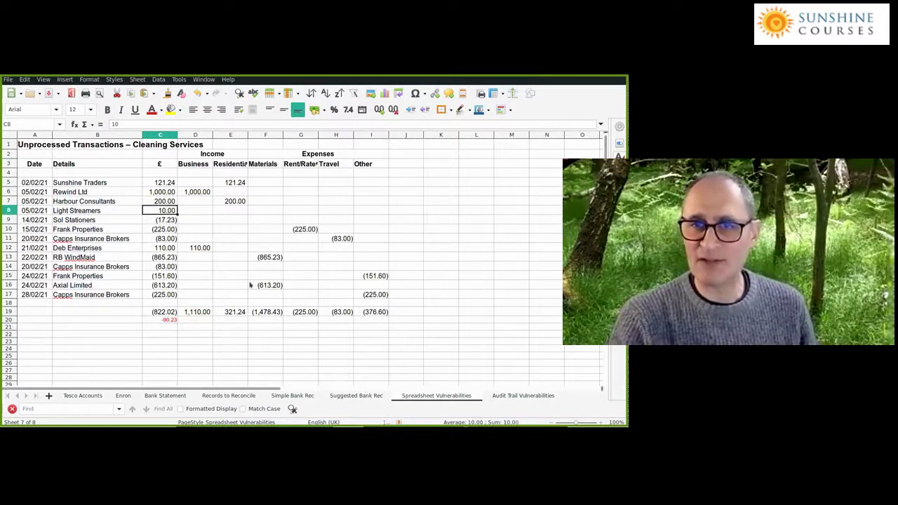
key(Right)
key(Right)
key(Right)
key(Right)
key(Right)
key(Right)
key(Left)
key(Left)
key(Left)
key(Left)
key(Left)
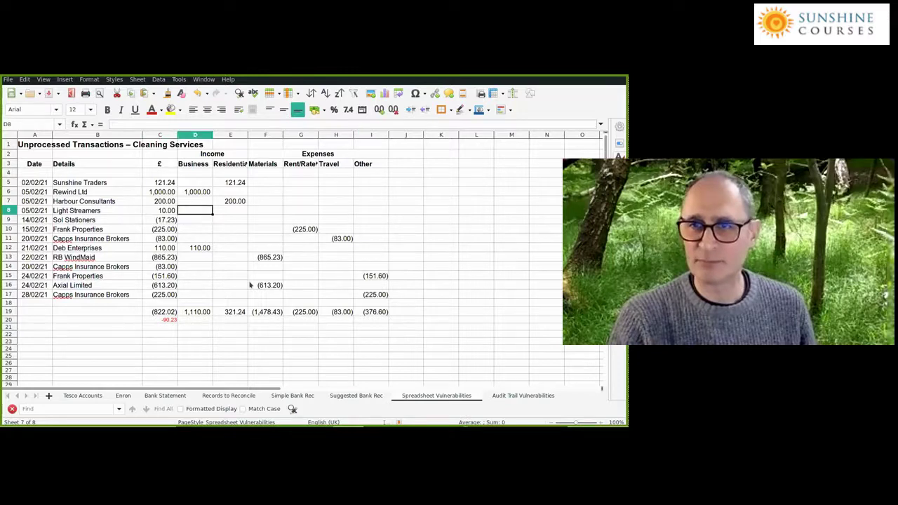
Enter 10 under Other for Light Streamers in I8, and inspect the check formula in C20
key(Right)
key(Right)
key(Right)
key(Right)
key(Right)
text(10)
key(Return)
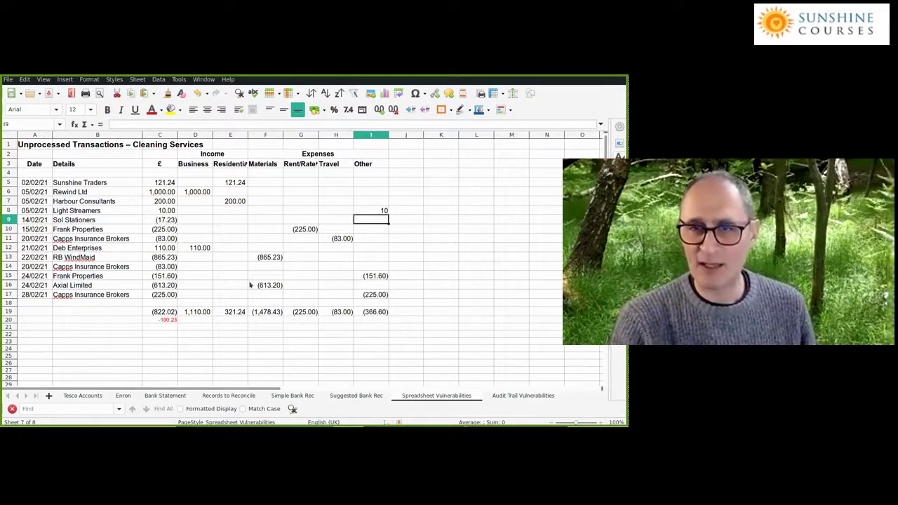
click(168, 320)
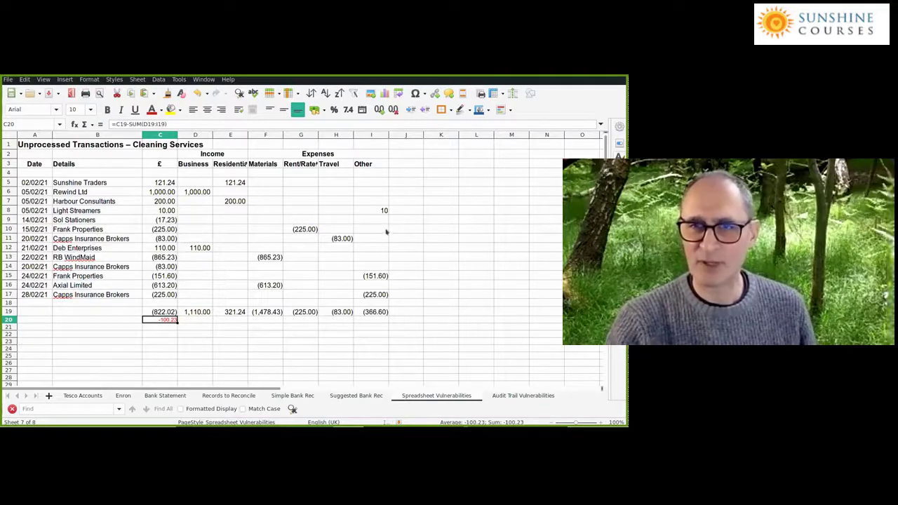
Enter the row check formula =SUM(D5:I5)-C5 in J5, subtracting the £ amount from the Sunshine Traders category amounts
click(397, 181)
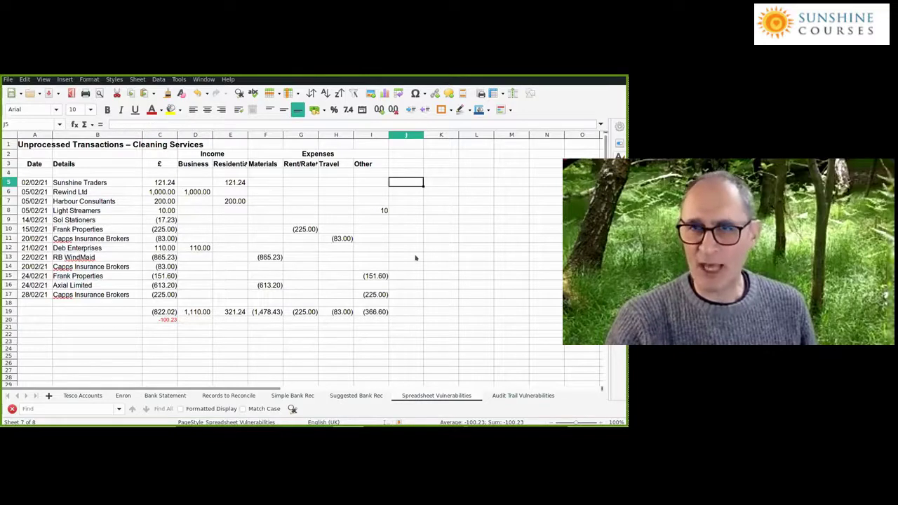
text(=sum()
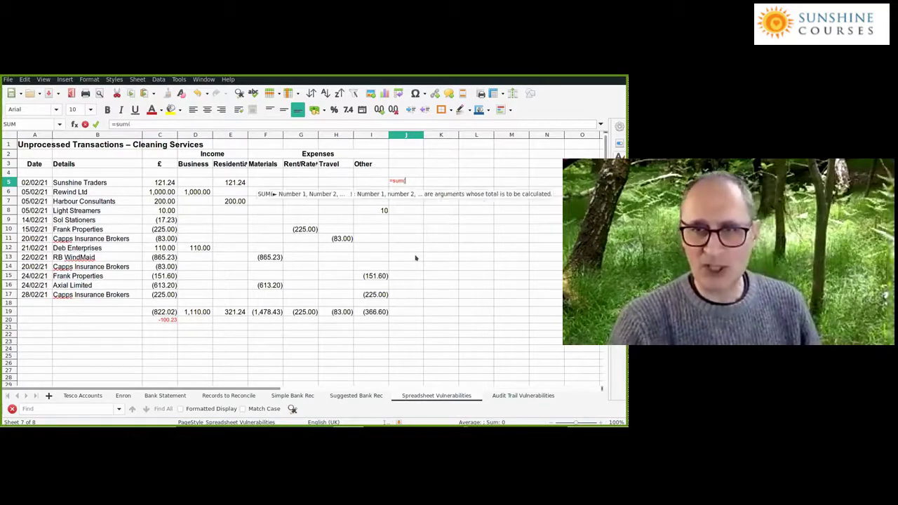
key(Left)
key(shift+Left)
key(shift+Left)
key(shift+Left)
key(shift+Left)
key(shift+Left)
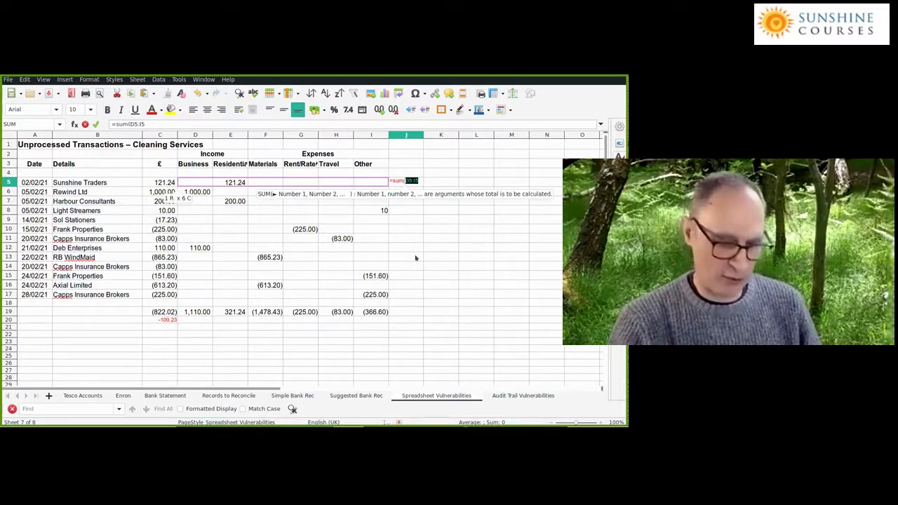
text())
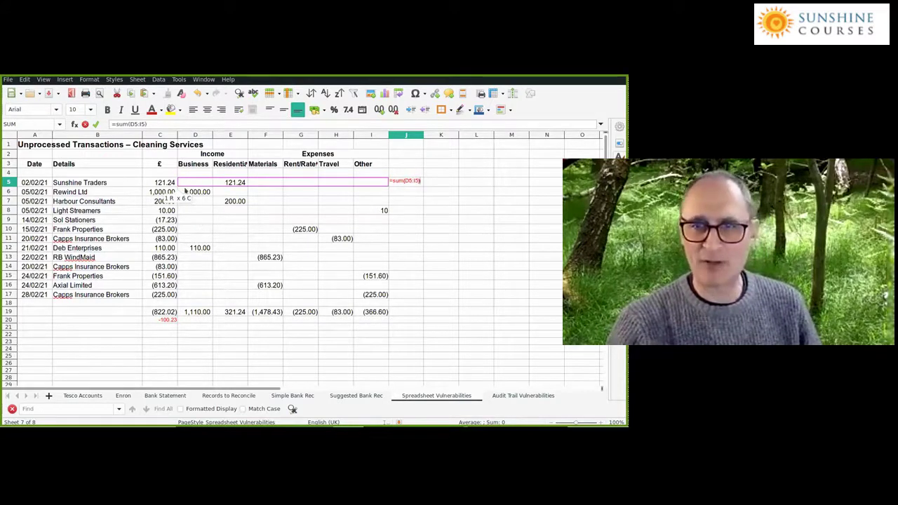
text(=)
key(Insert)
text(-)
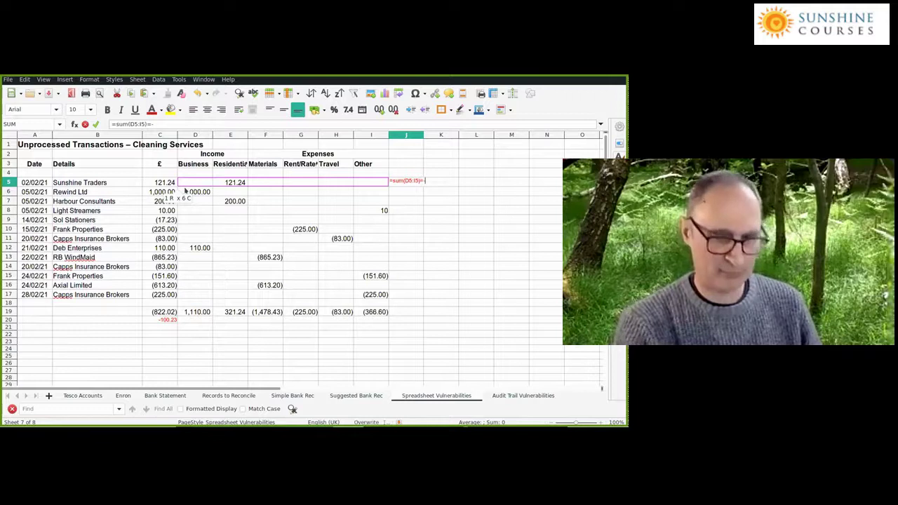
click(156, 183)
key(Return)
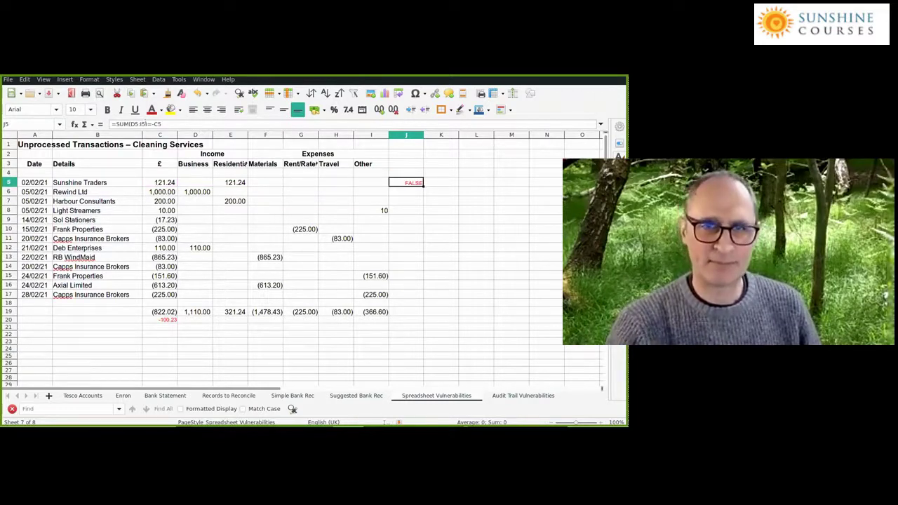
key(F2)
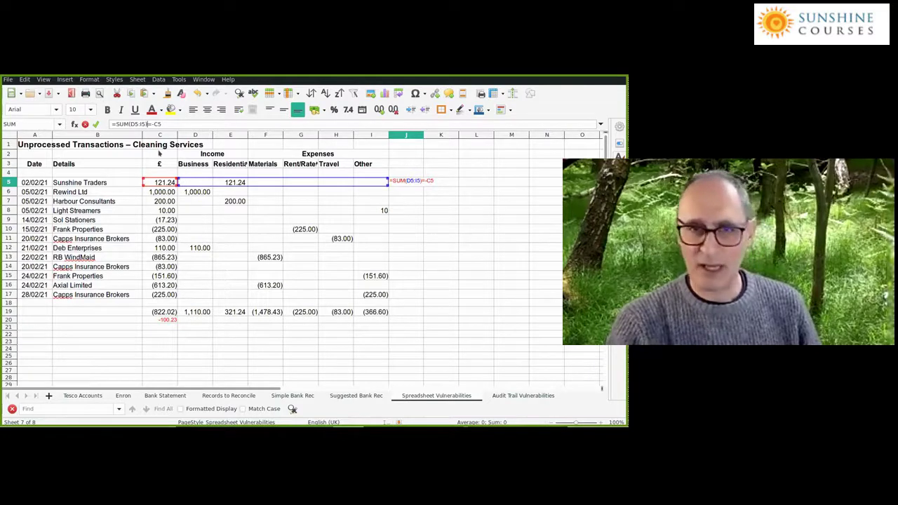
key(Escape)
Copy the row check formula from J5 to J6:J17 for the remaining transactions
key(ctrl+c)
key(Down)
key(shift+Down)
key(shift+Down)
key(shift+Down)
key(shift+Down)
key(shift+Down)
key(shift+Down)
key(shift+Down)
key(shift+Down)
key(shift+Down)
key(shift+Down)
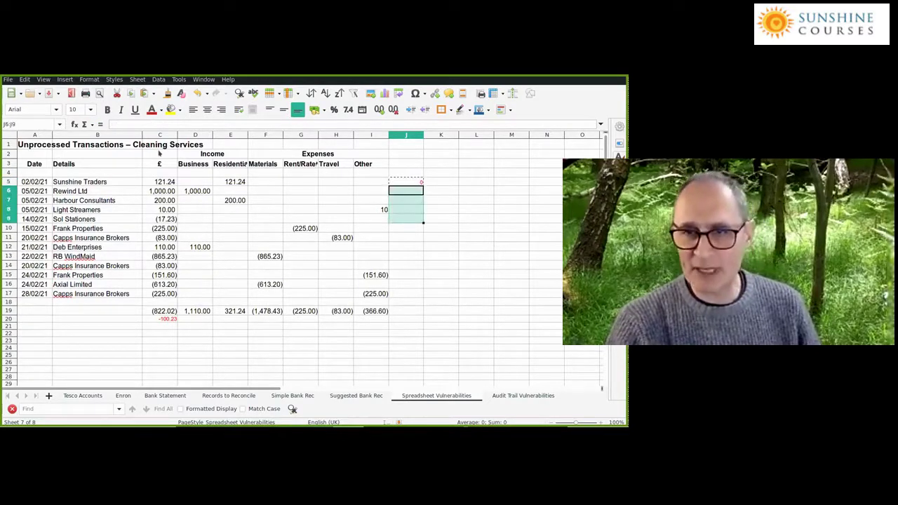
key(shift+Down)
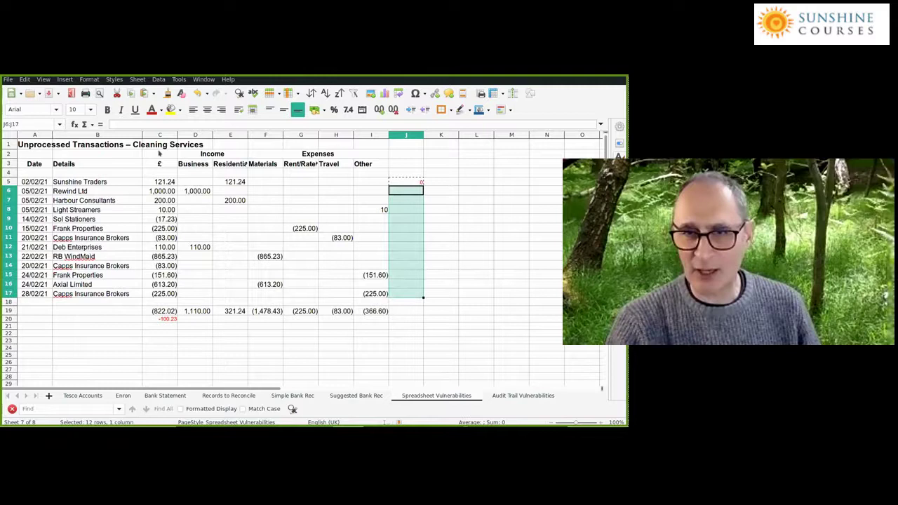
key(ctrl+v)
Examine the row checks in column J, particularly J14 and J9, for unallocated amounts
key(Up)
key(Up)
key(Up)
key(Up)
key(Up)
key(Up)
key(Up)
key(Up)
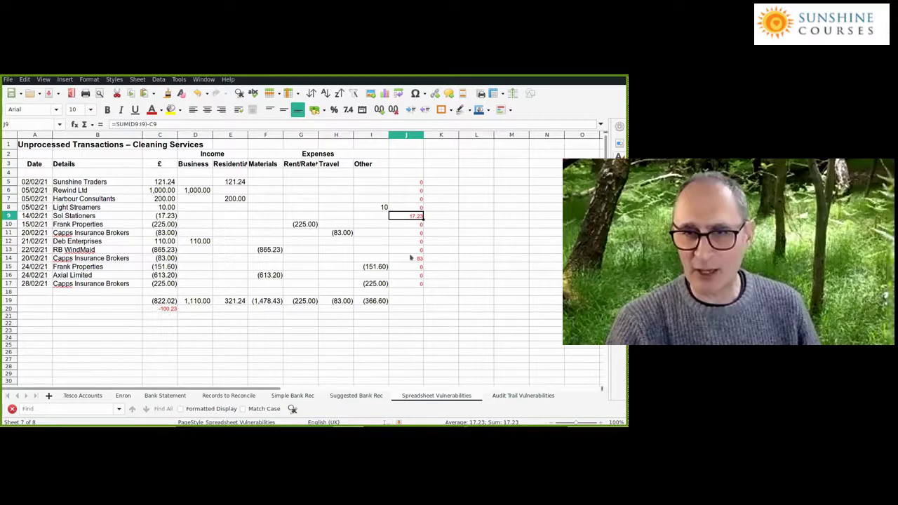
click(407, 258)
click(410, 211)
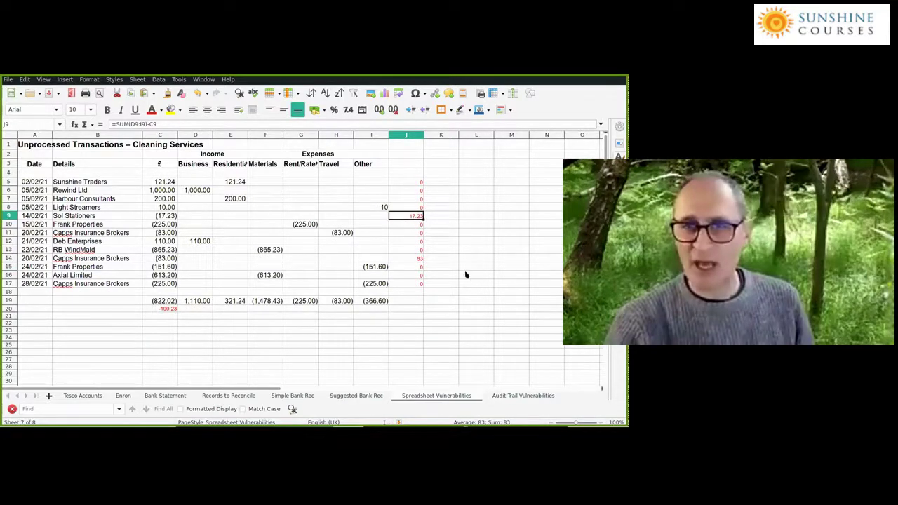
Enter 17.23 under Other for Sol Stationers in I9, and inspect its row check in J9
key(Left)
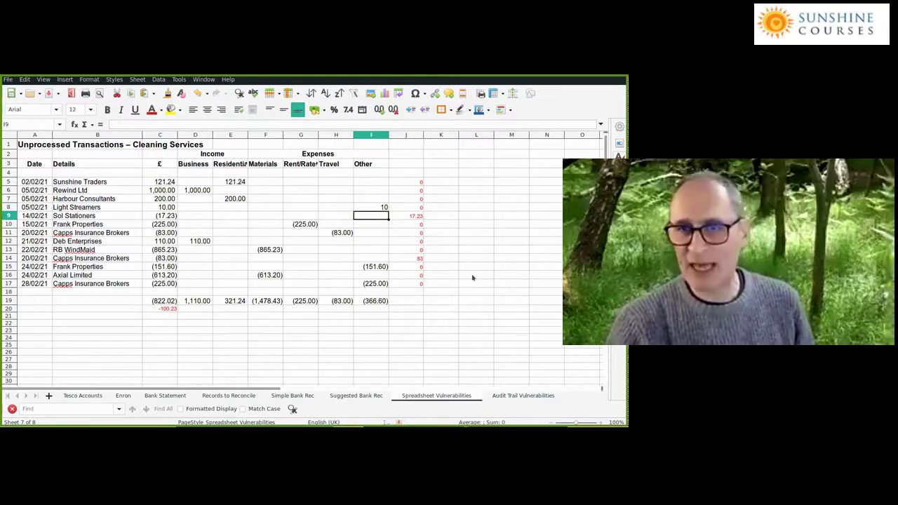
text(17.23)
key(Return)
key(Up)
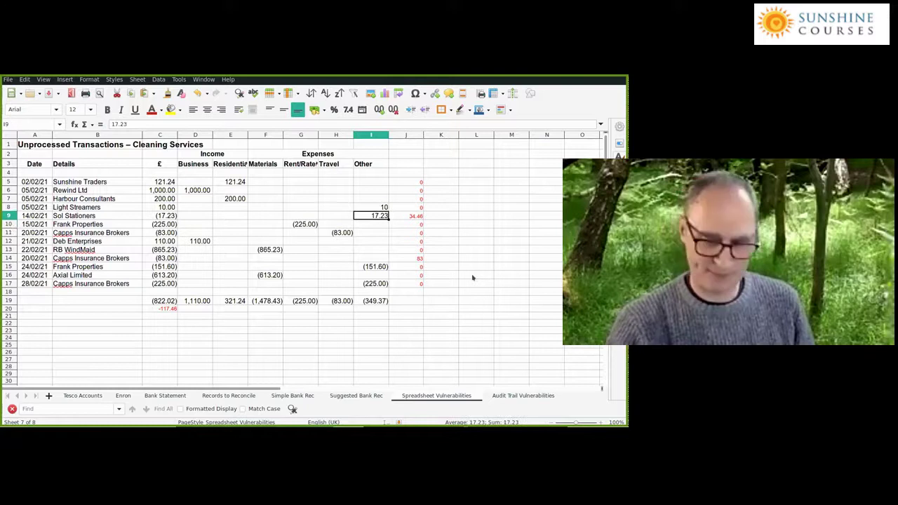
key(Right)
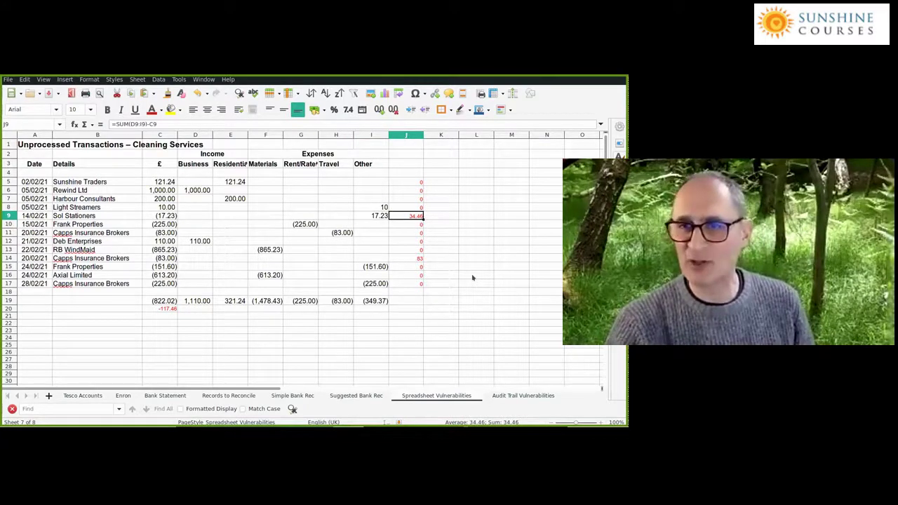
Set the Other amount for Sol Stationers in I9 to -17.23
key(Left)
text(-)
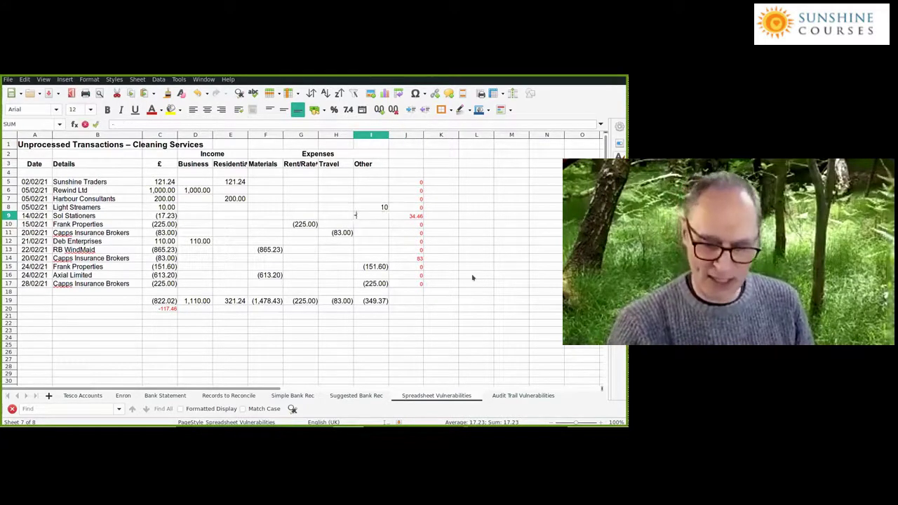
text(17.23)
key(Return)
Enter -83 under Materials for the unallocated Capps Insurance Brokers payment in F14
key(Down)
key(Down)
key(Down)
key(Down)
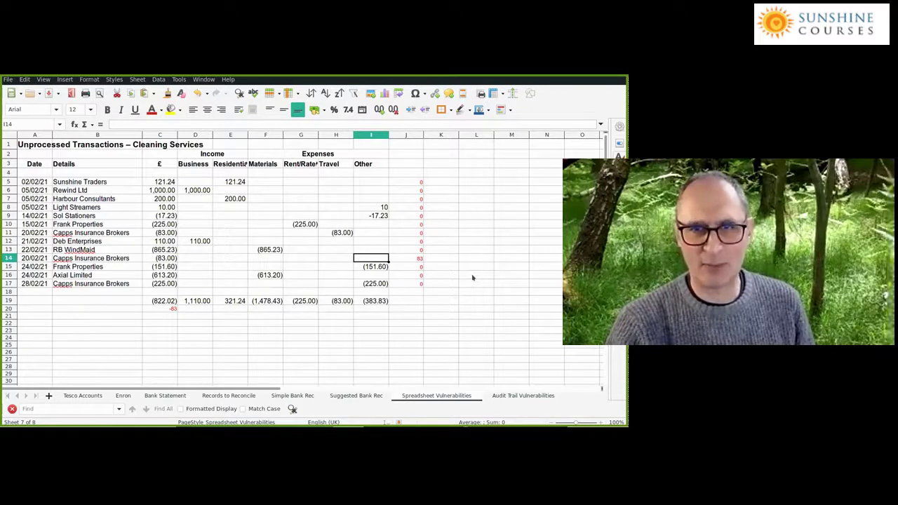
key(Left)
key(Left)
key(Left)
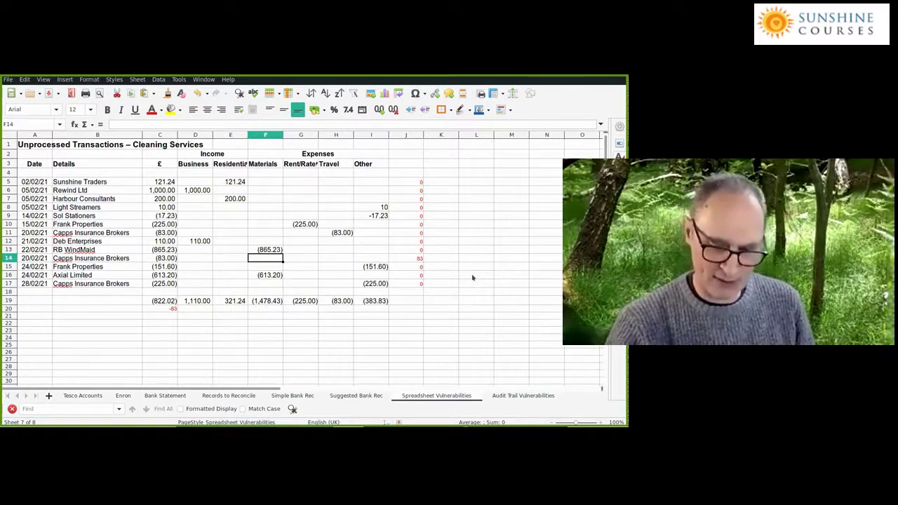
text(-83)
key(Return)
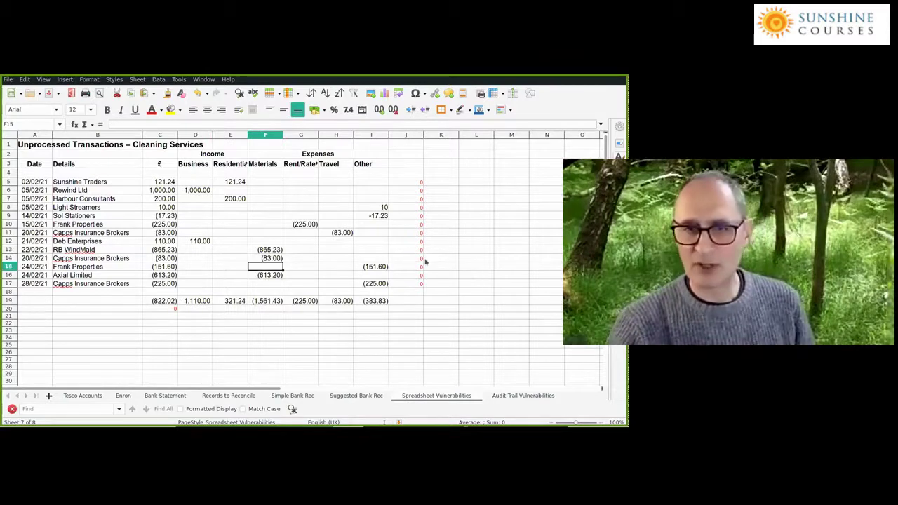
Label the check in C20 with Checksum in D20, and italicise C20:D20
click(160, 310)
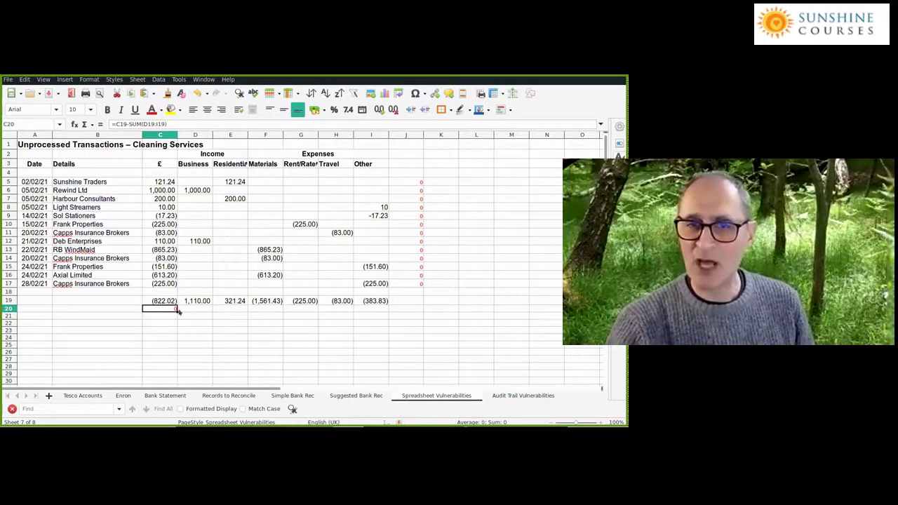
click(196, 310)
text(Checksum)
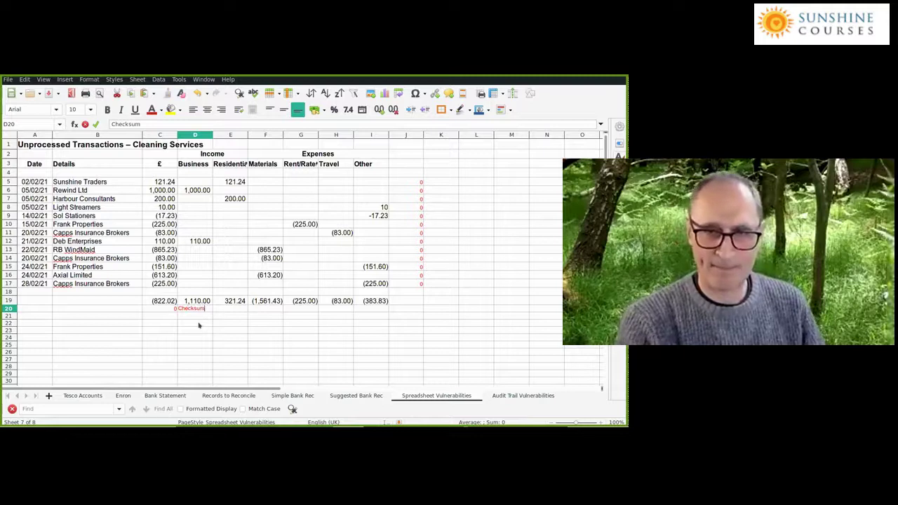
key(Return)
drag(160, 309, 196, 309)
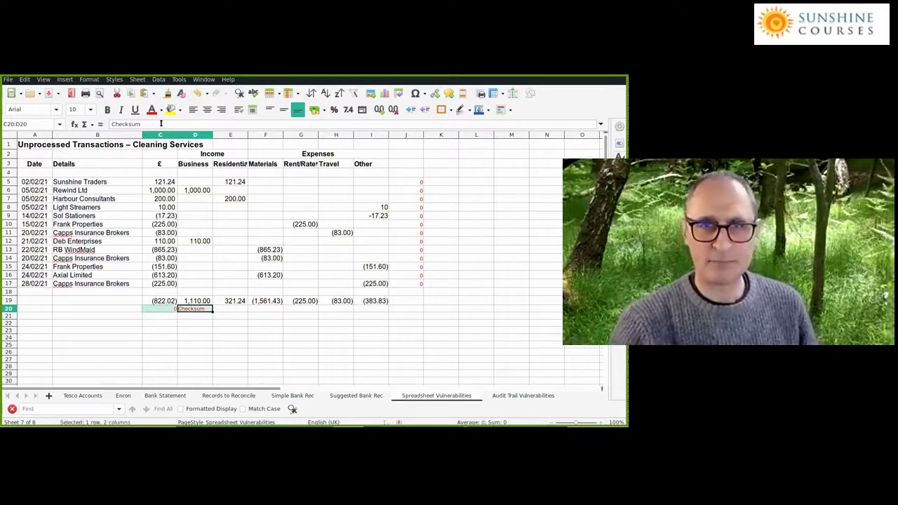
click(120, 109)
click(265, 330)
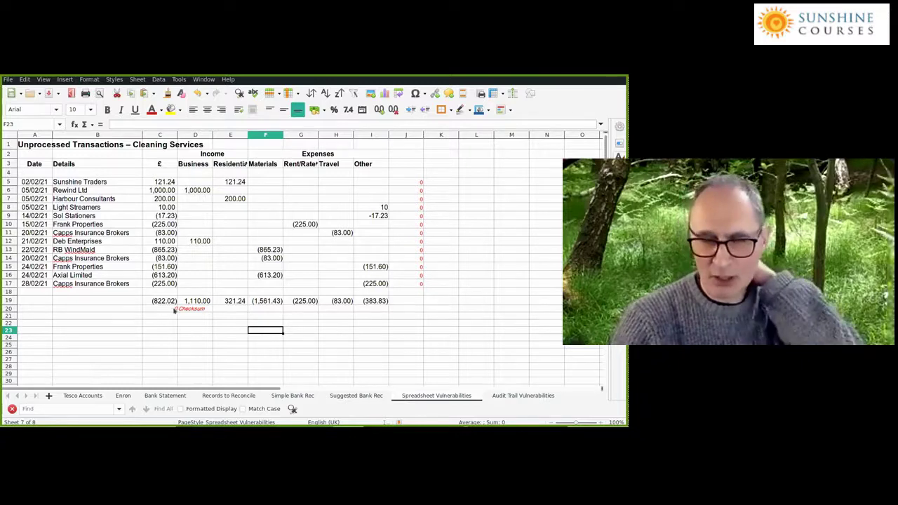
Examine the row checks in J5:J17, comparing the Sunshine Traders category amounts in D5:I5 with the £ amount in C5
drag(416, 182, 420, 303)
click(463, 315)
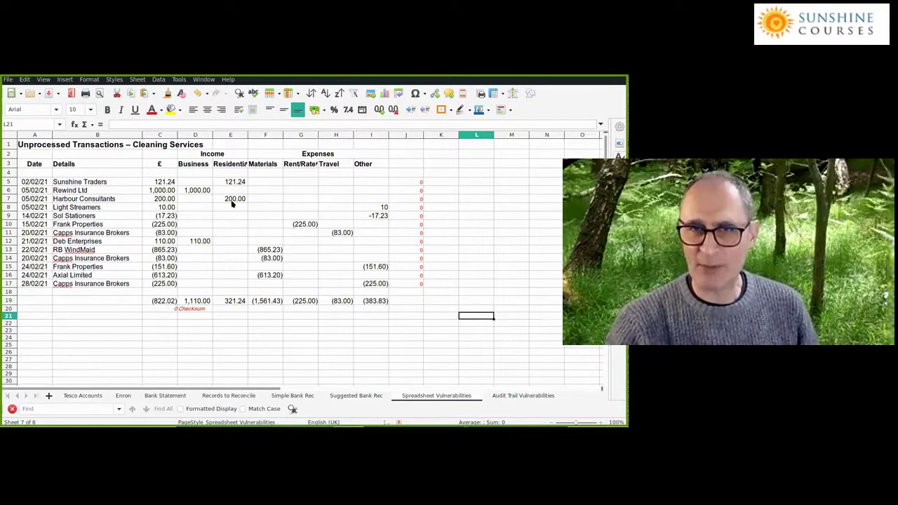
drag(196, 182, 370, 184)
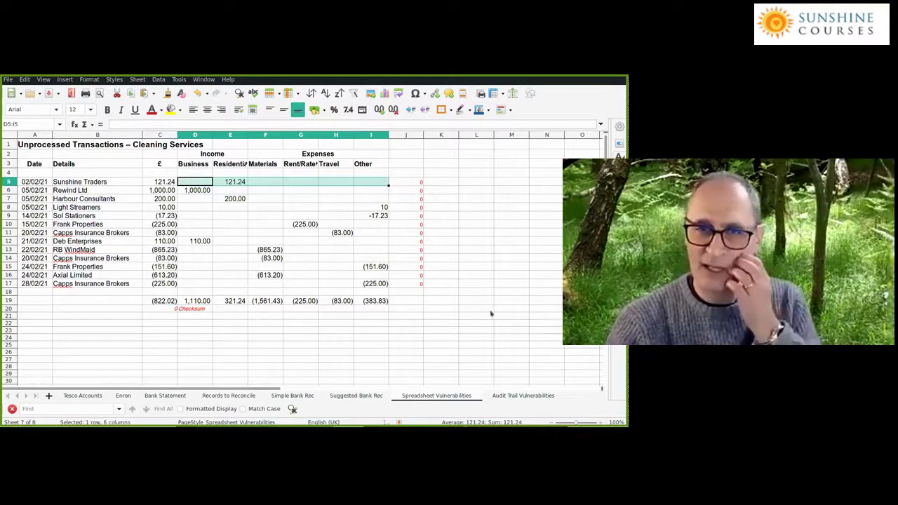
drag(195, 184, 388, 185)
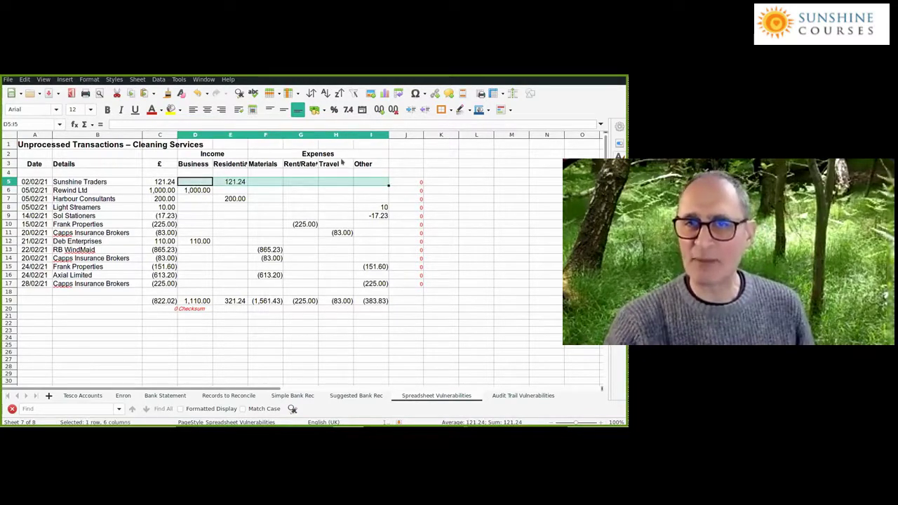
click(403, 184)
click(161, 182)
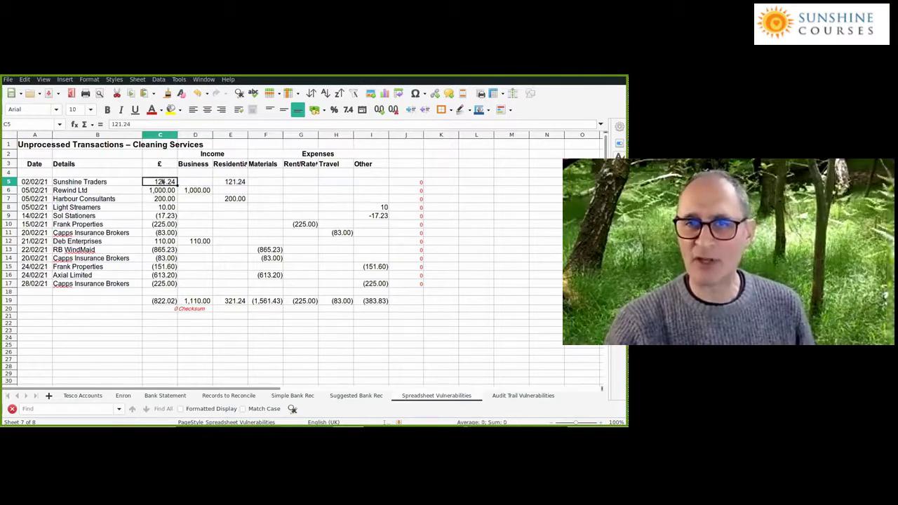
drag(195, 181, 357, 181)
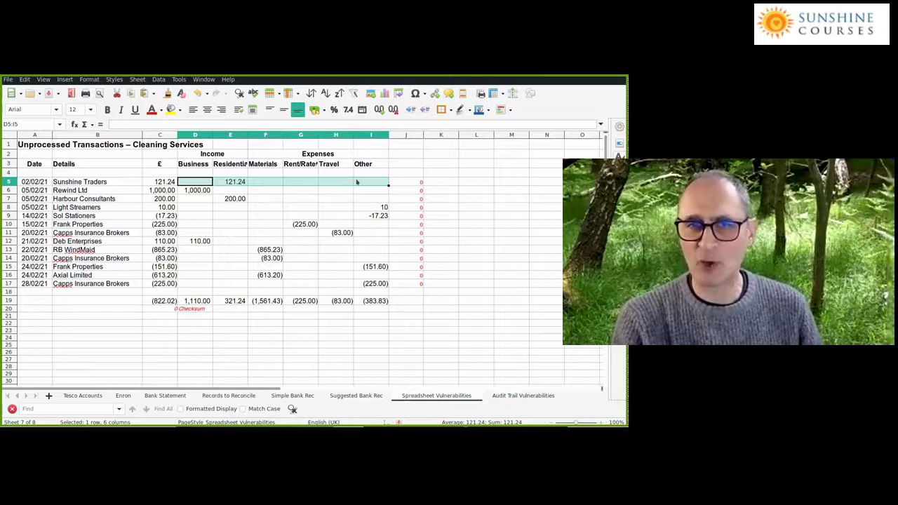
Inspect the checksum formula in C20, and switch to the Other Accounting Controls slide
click(174, 309)
click(184, 309)
click(150, 309)
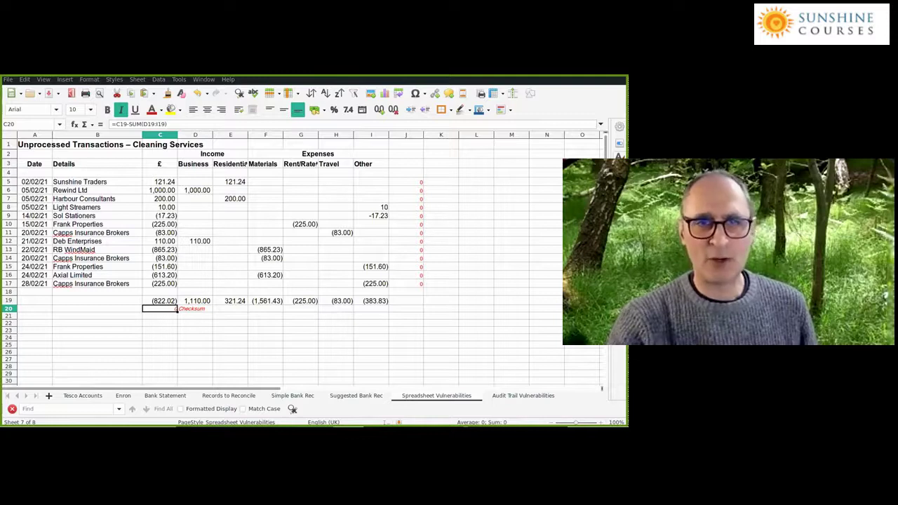
key(alt+Tab)
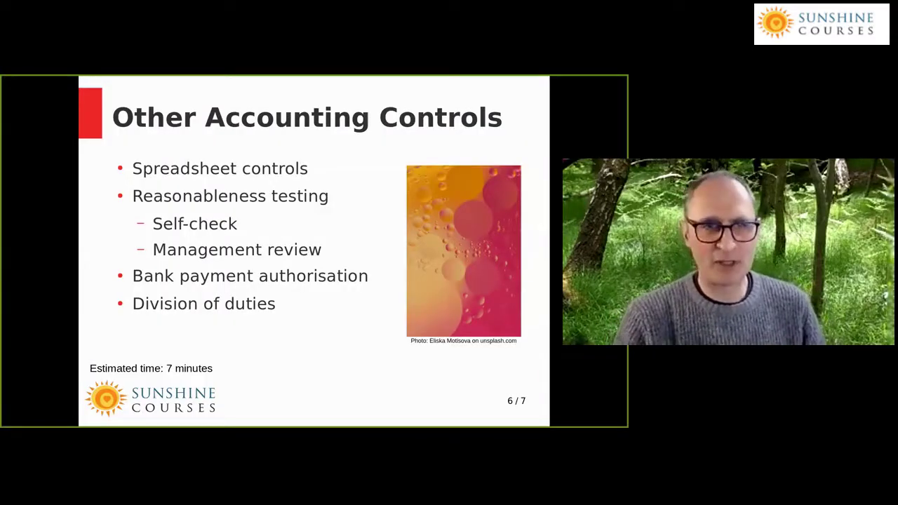
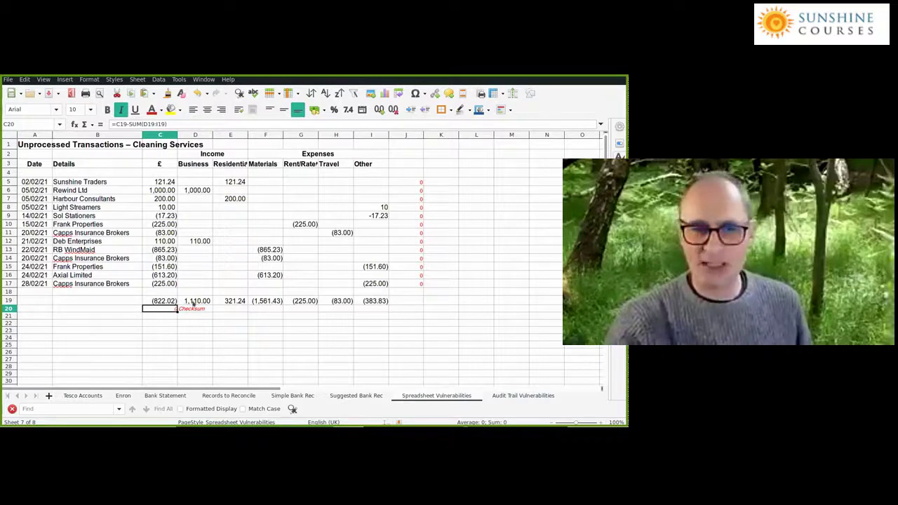
Review the income and expense category totals in D19:I19 one by one for reasonableness, including Materials and Other
drag(211, 301, 372, 300)
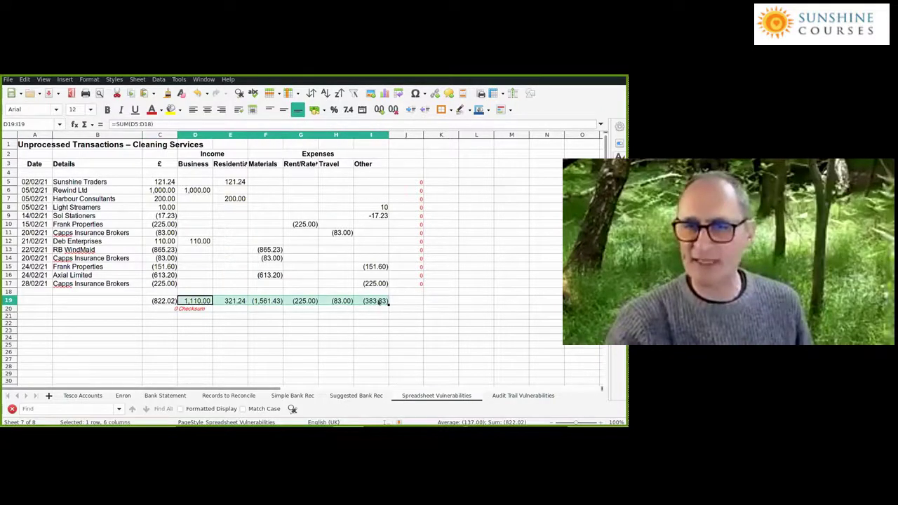
click(357, 323)
click(302, 301)
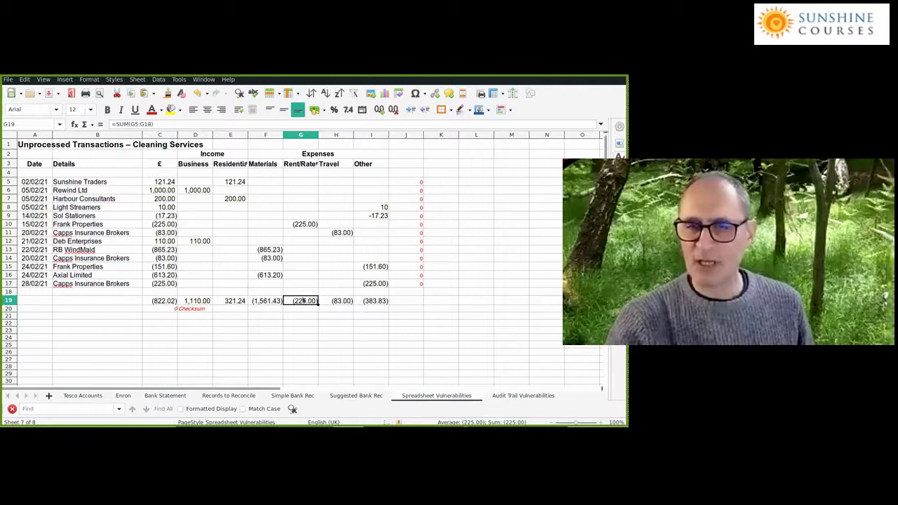
click(204, 301)
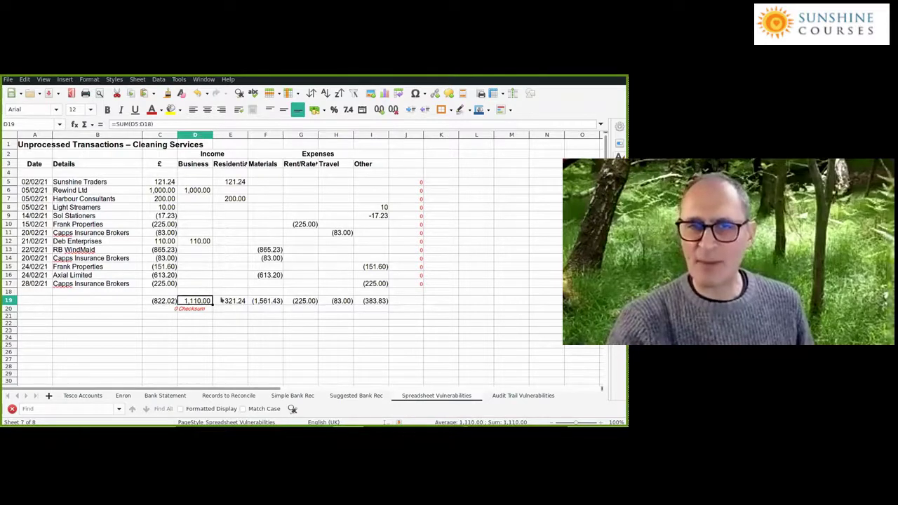
click(228, 300)
click(265, 301)
click(301, 301)
click(336, 301)
click(384, 301)
click(265, 301)
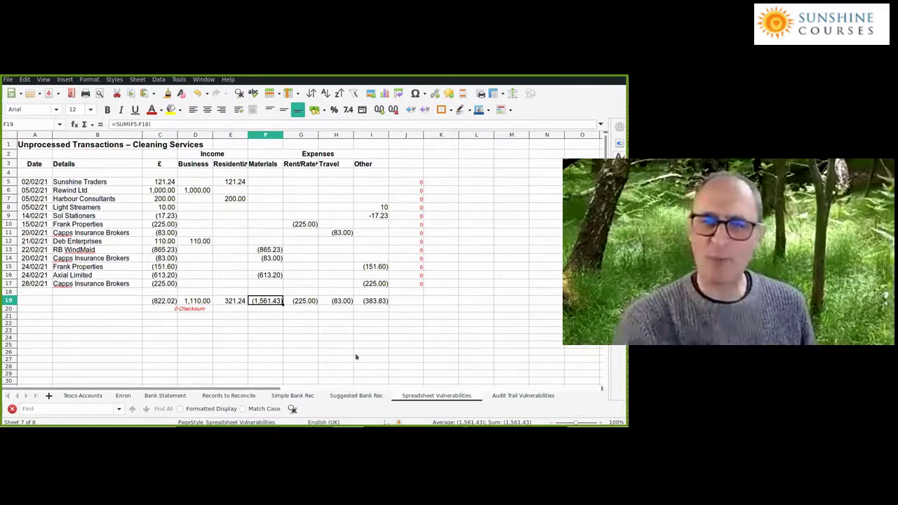
click(363, 300)
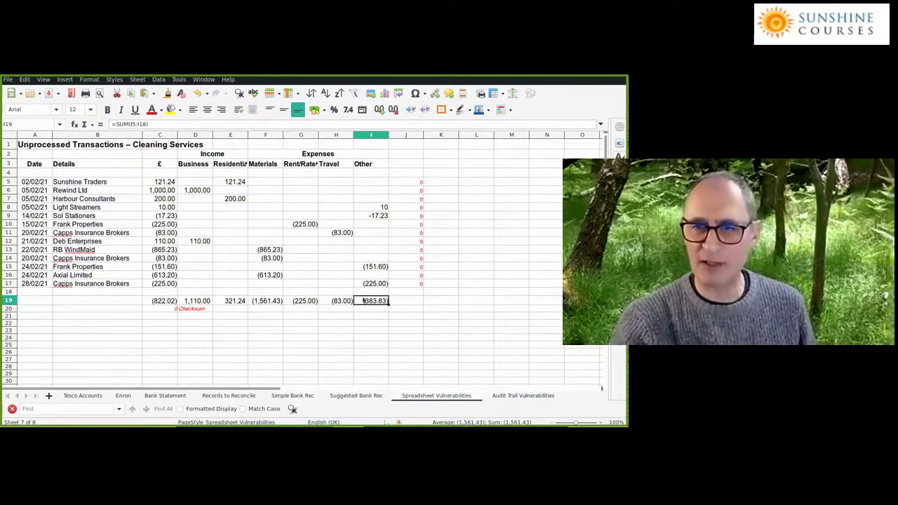
Examine the Other entries in column I against its total in I19, and compare with the Rent/Rates entry and total
click(367, 284)
click(370, 268)
click(372, 216)
click(372, 208)
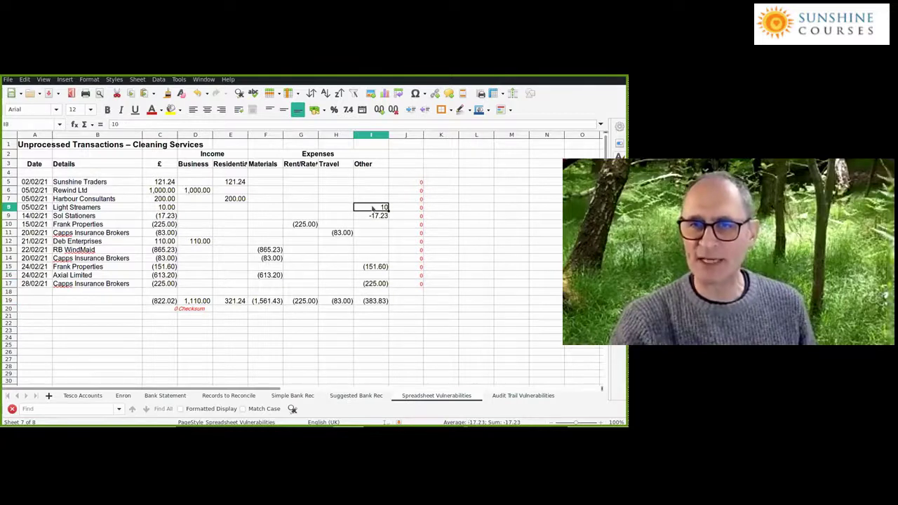
click(302, 301)
click(303, 225)
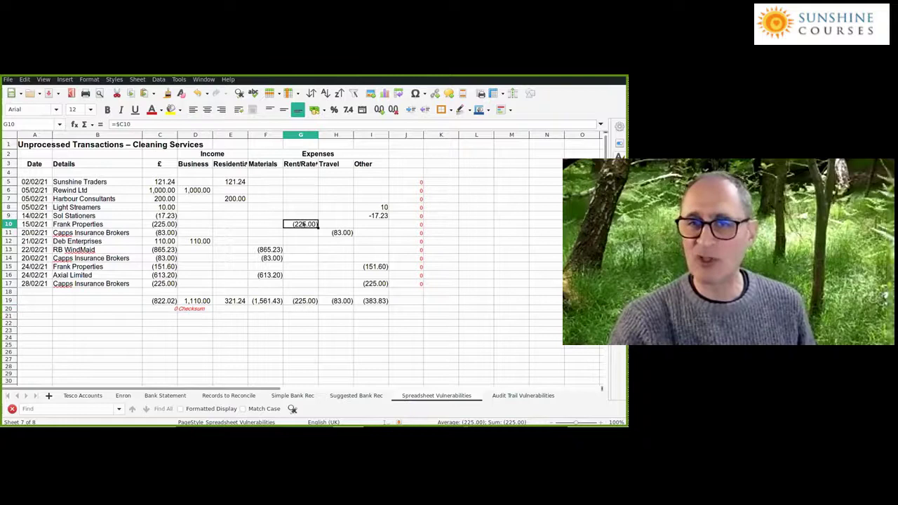
click(371, 301)
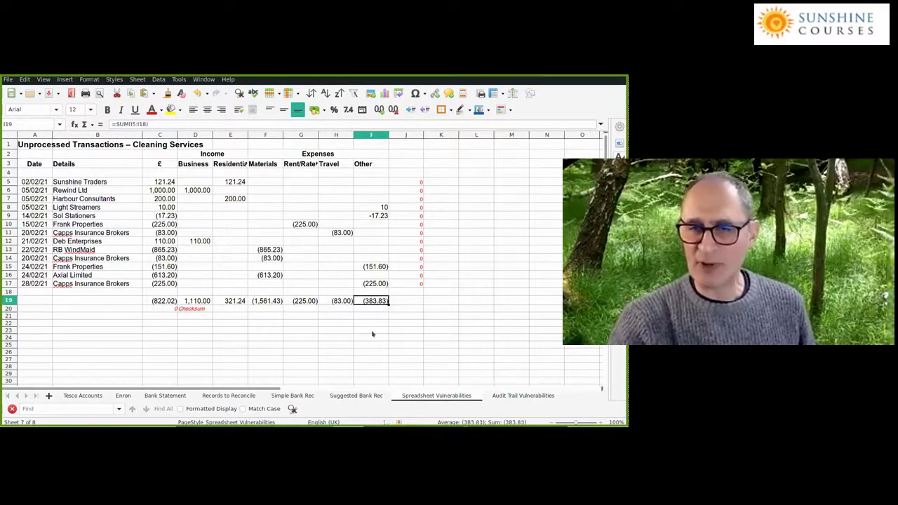
click(378, 207)
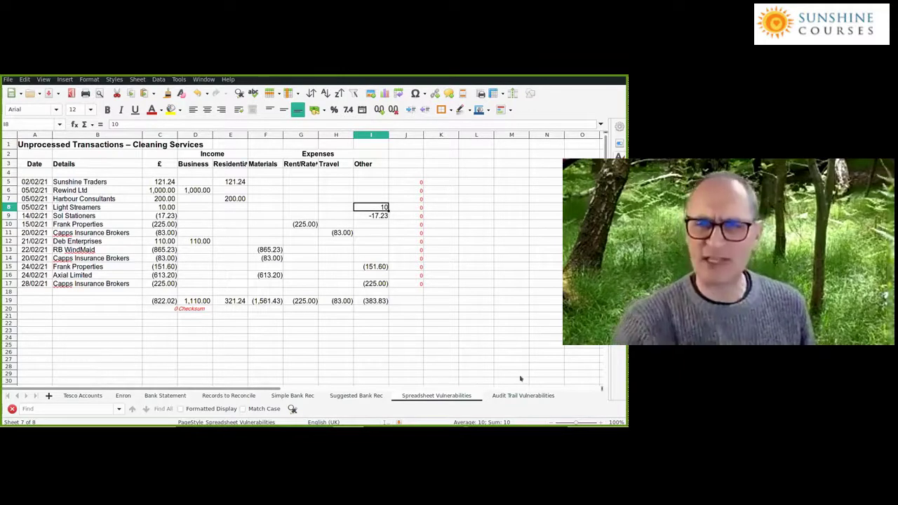
click(304, 301)
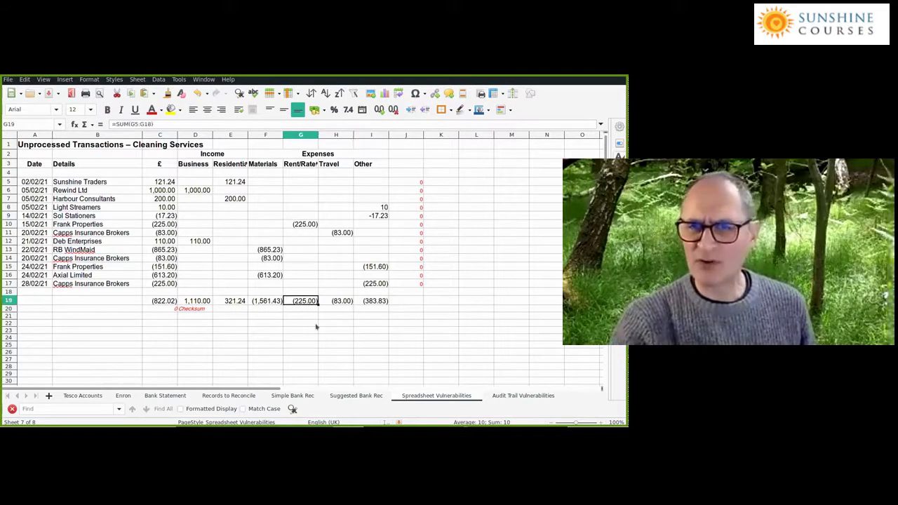
click(375, 301)
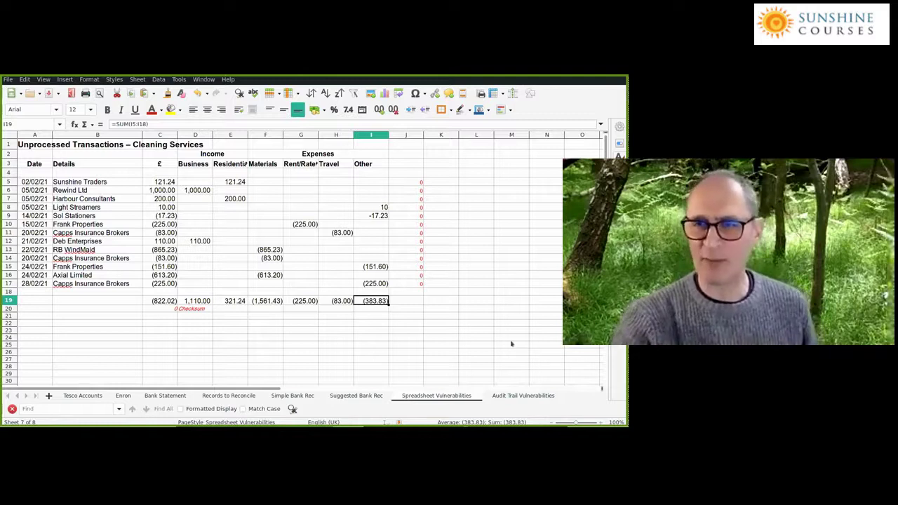
Recheck the Other column's Capps, Frank Properties, Sol Stationers and Light Streamers entries, comparing the Light Streamers £ amount in C8 with total I19
click(369, 284)
click(370, 267)
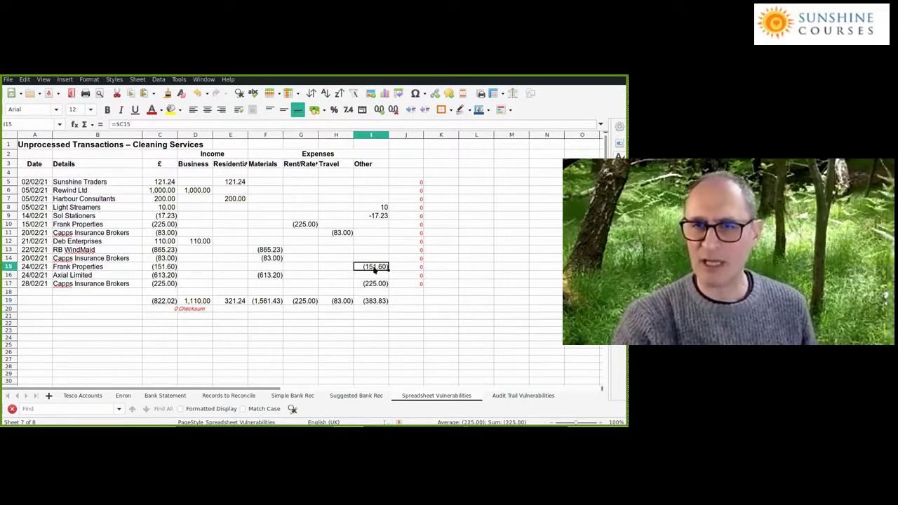
click(369, 208)
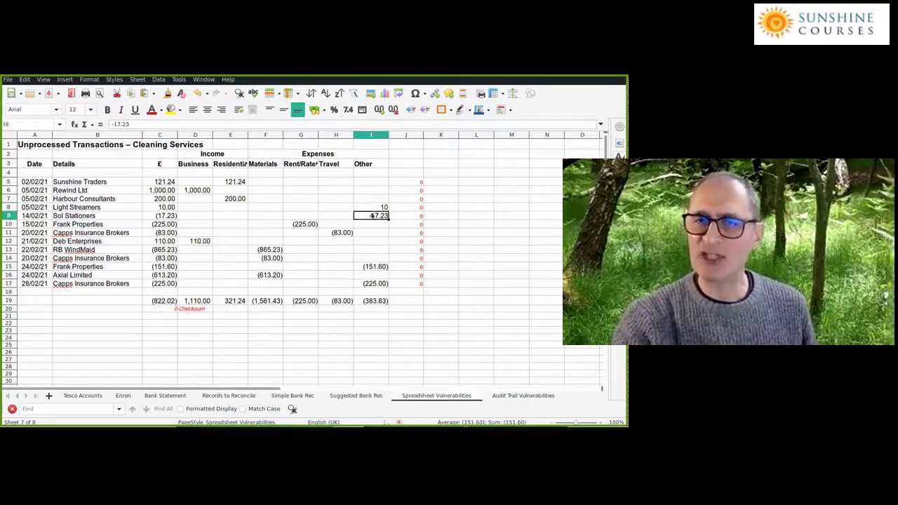
click(365, 302)
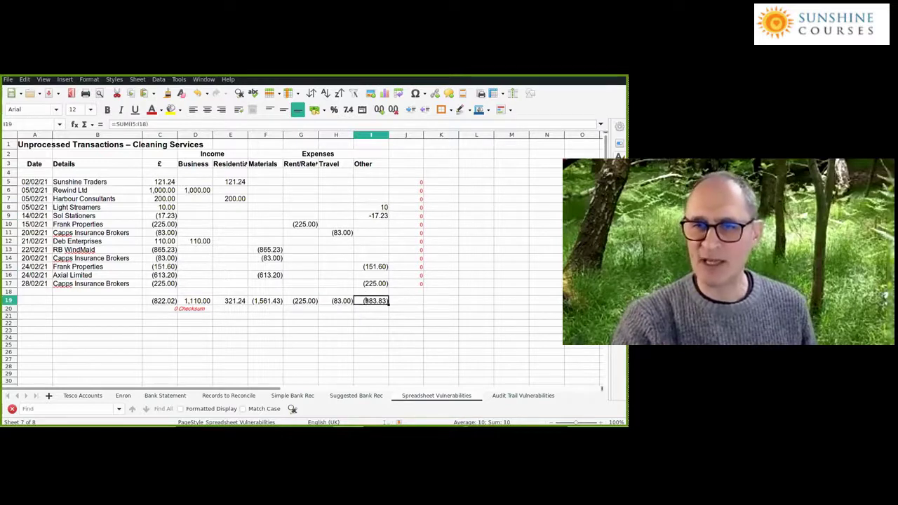
click(169, 208)
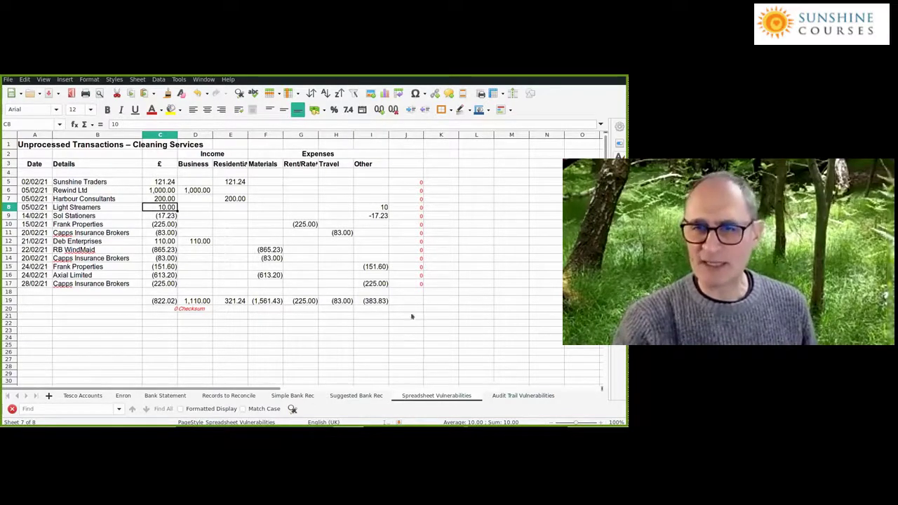
click(377, 300)
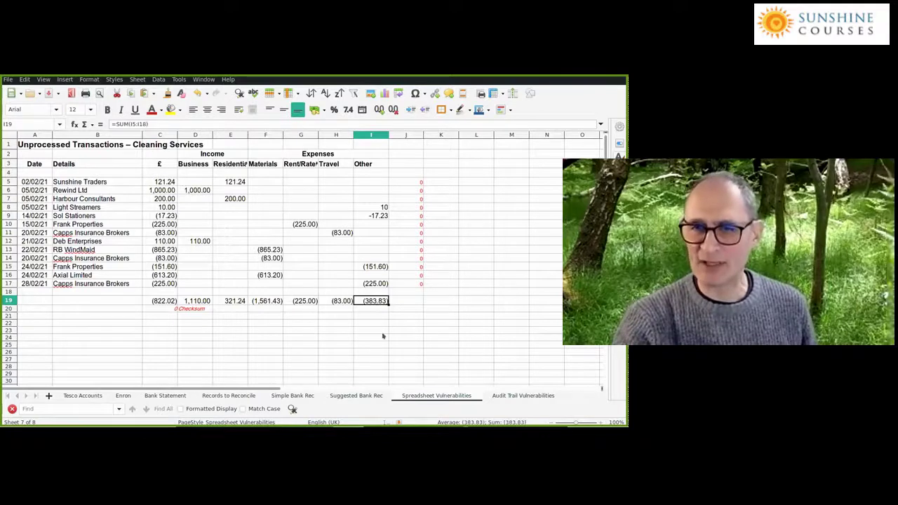
Trace from the Other total in I19 up to the Light Streamers row and across to its £ amount in C8
key(Up)
key(Up)
key(Up)
key(Up)
key(Up)
key(Up)
key(Up)
key(Up)
key(Up)
key(Up)
key(Up)
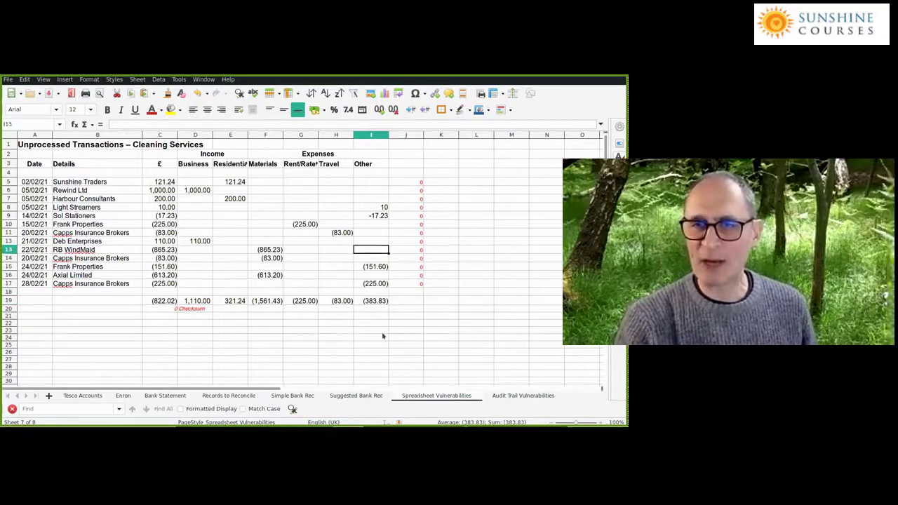
key(Left)
key(Left)
key(Left)
key(Left)
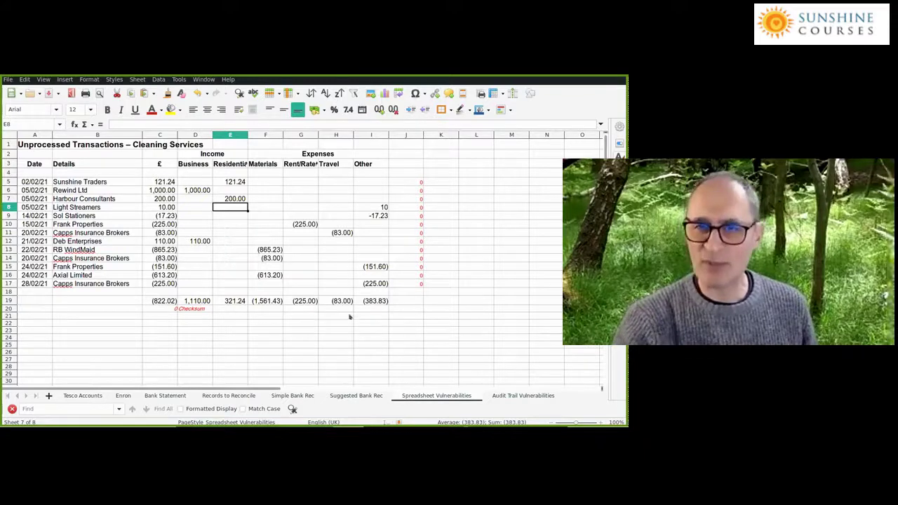
key(Left)
key(Left)
Trace from the RB WindMaid £ amount in C13 across to Materials and down to the column total in F19
key(Down)
key(Down)
key(Down)
key(Down)
key(Down)
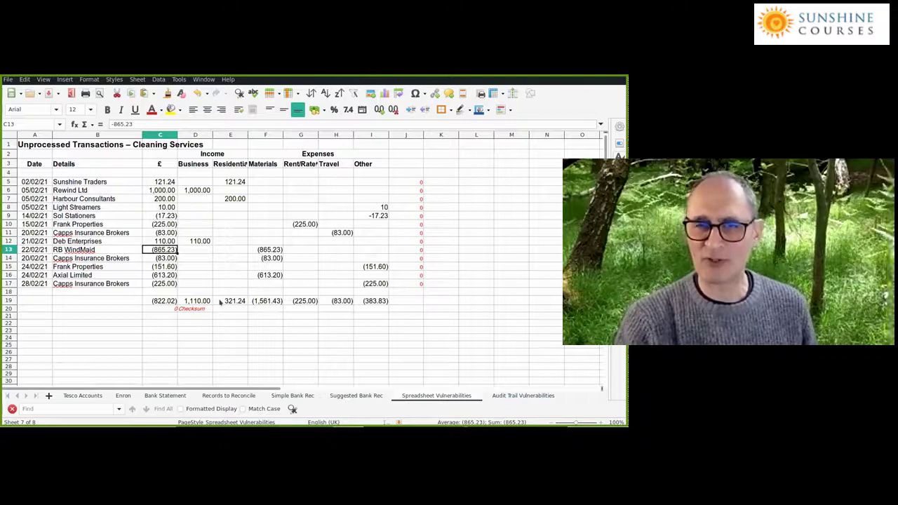
key(Right)
key(Right)
key(Right)
key(Down)
key(Down)
key(Down)
key(Down)
key(Down)
key(Down)
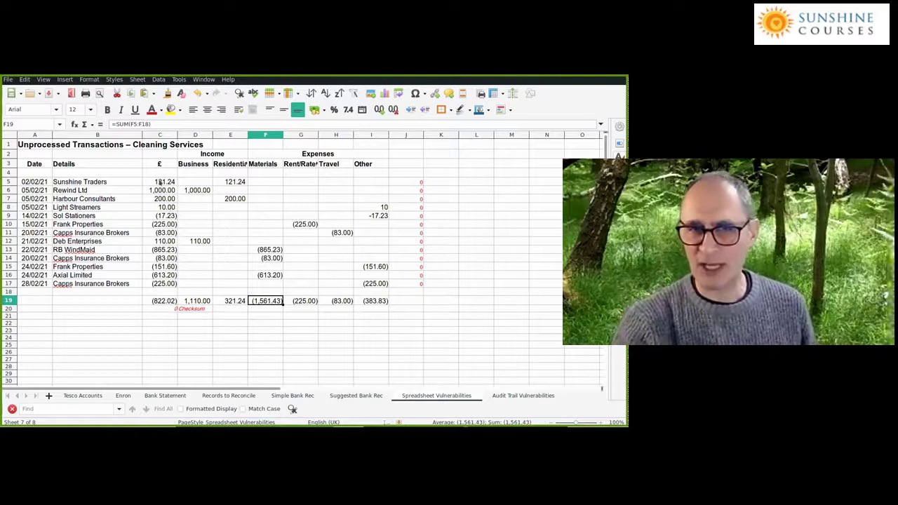
Insert a new column before the £ column and head it Ref in C3
click(150, 224)
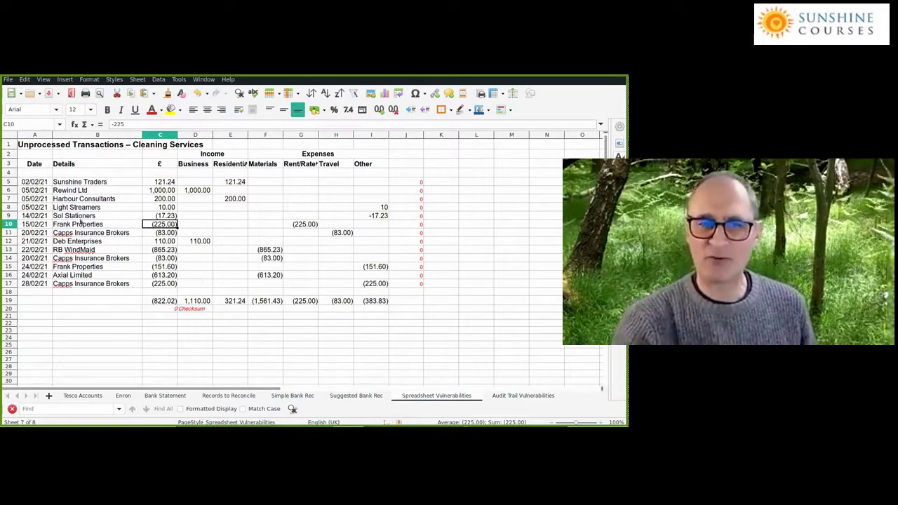
click(160, 134)
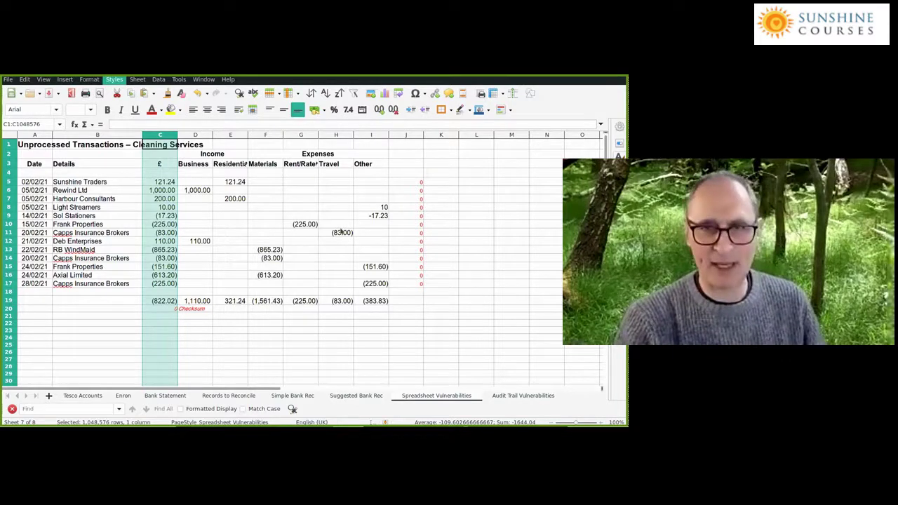
key(ctrl+z)
text(Ref)
key(Return)
key(Down)
key(Down)
key(Down)
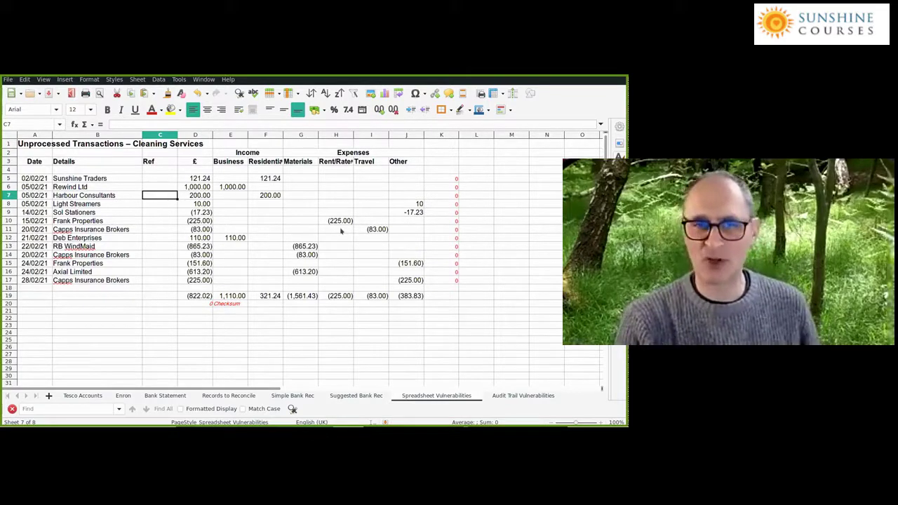
Enter sequential references 1, 2, 3 and 4 in C5:C8 for the first four transactions
key(Up)
key(Up)
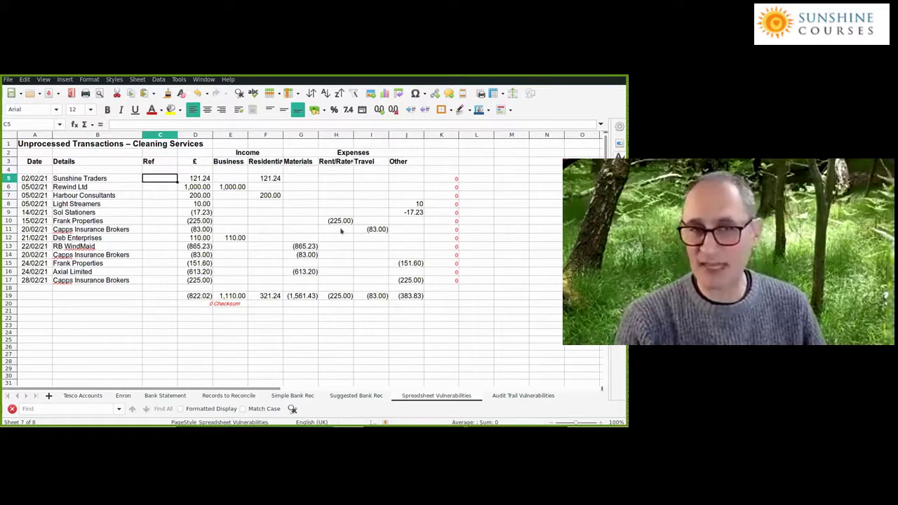
text(1)
key(Return)
text(22)
key(Return)
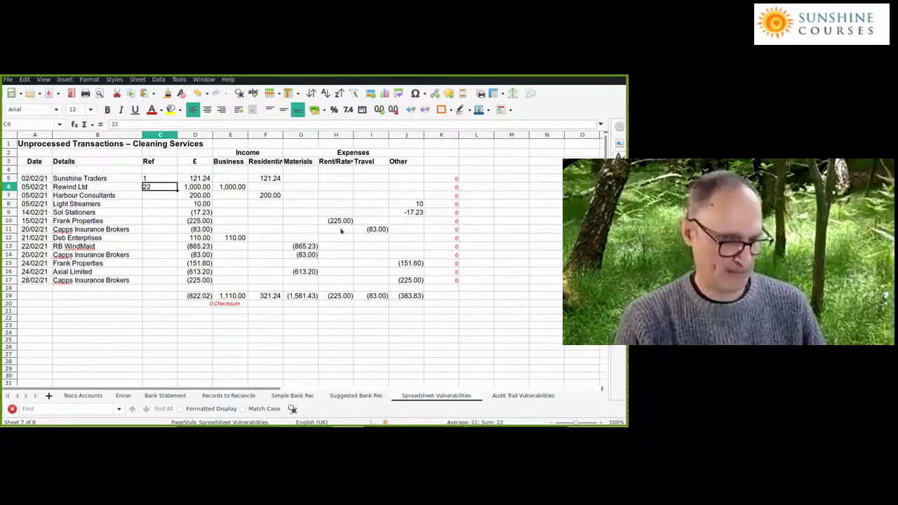
text(3)
key(Return)
text(4)
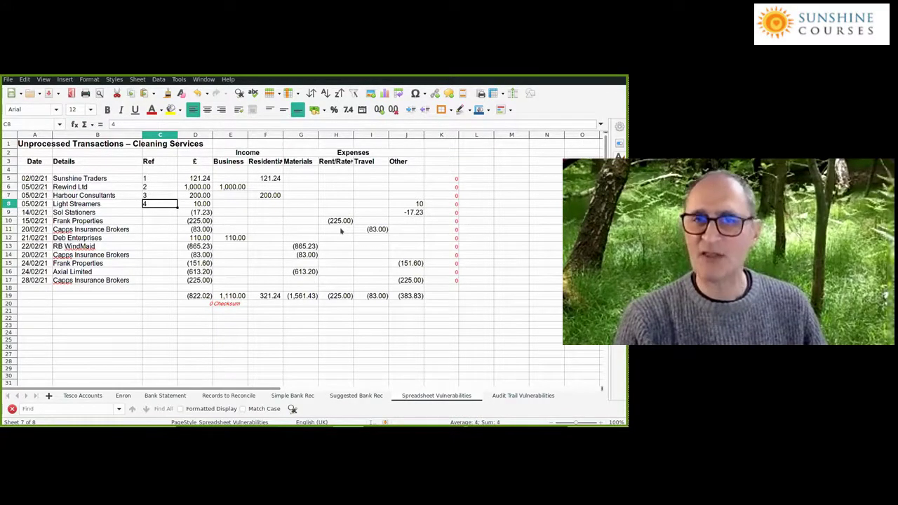
Review the sequential references in the Ref column against the neighbouring transactions around the Light Streamers row
key(Tab)
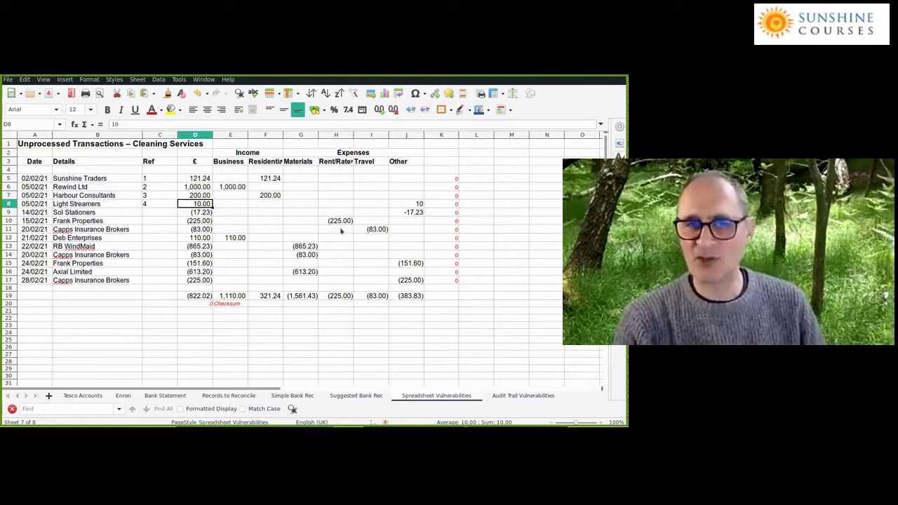
key(Left)
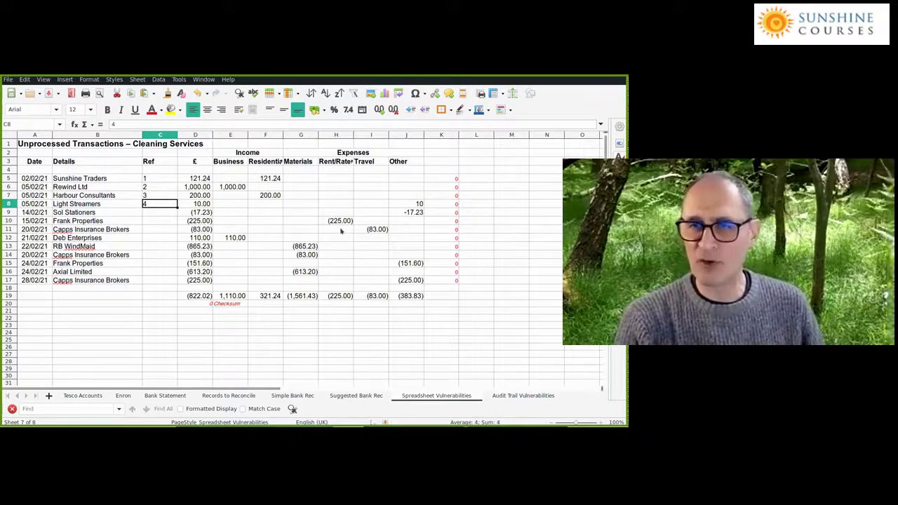
key(Up)
key(Up)
key(Down)
key(Down)
key(Down)
key(Up)
key(Up)
key(Up)
key(Down)
key(Down)
key(Right)
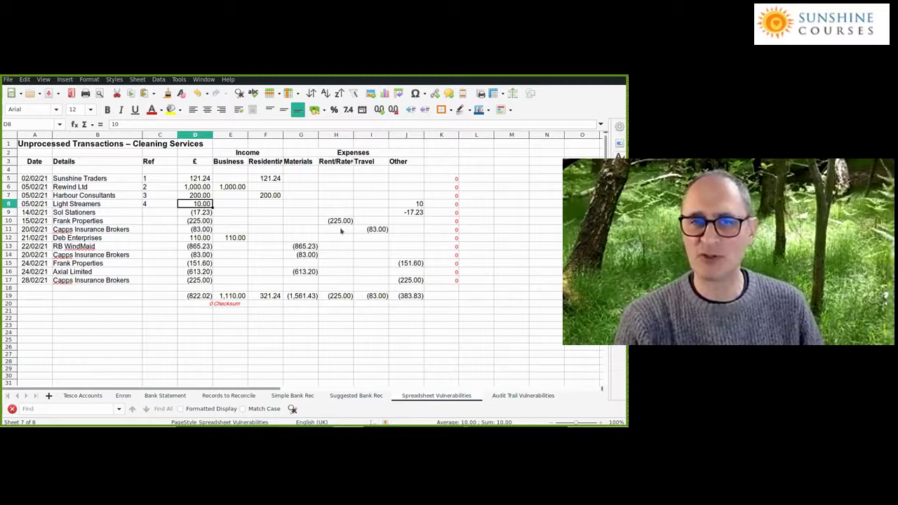
Replace the Sunshine Traders reference in C5 with 2021-02-53, and widen column C to fit it
key(Left)
key(Up)
key(Up)
key(Up)
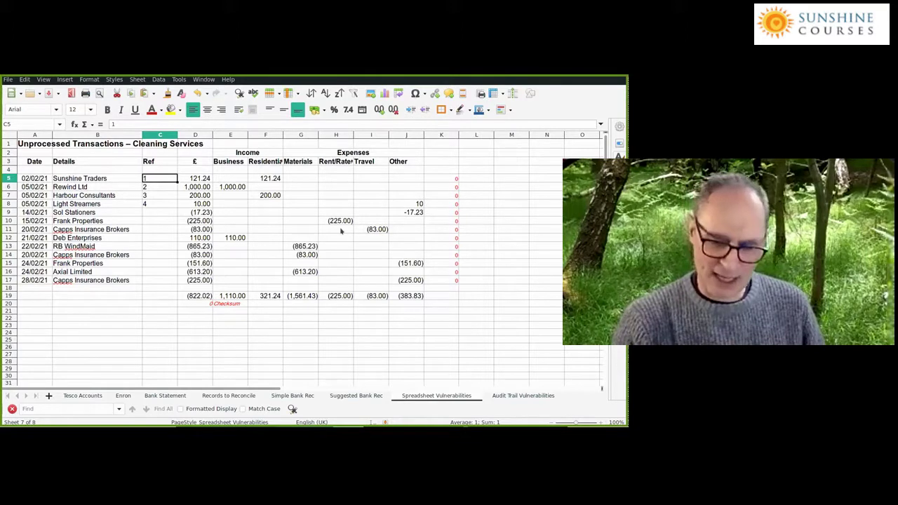
text(2021-02-5)
key(Return)
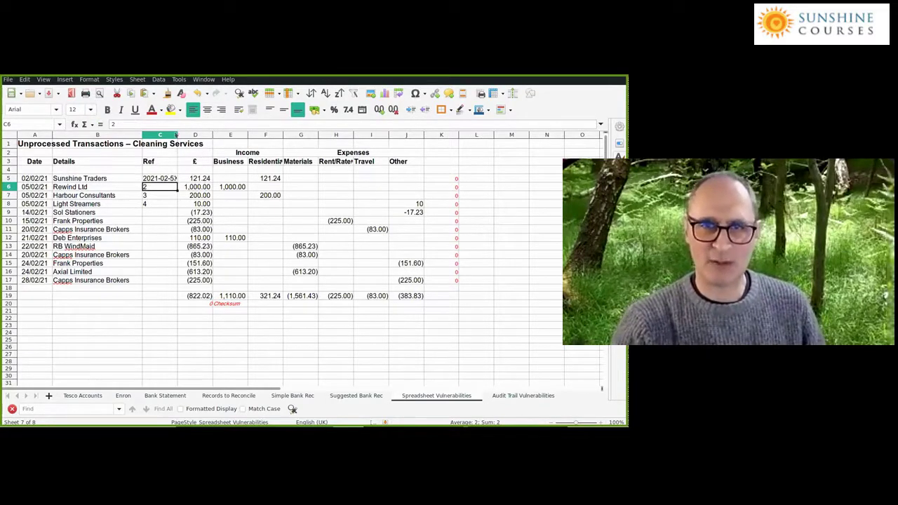
drag(179, 134, 203, 134)
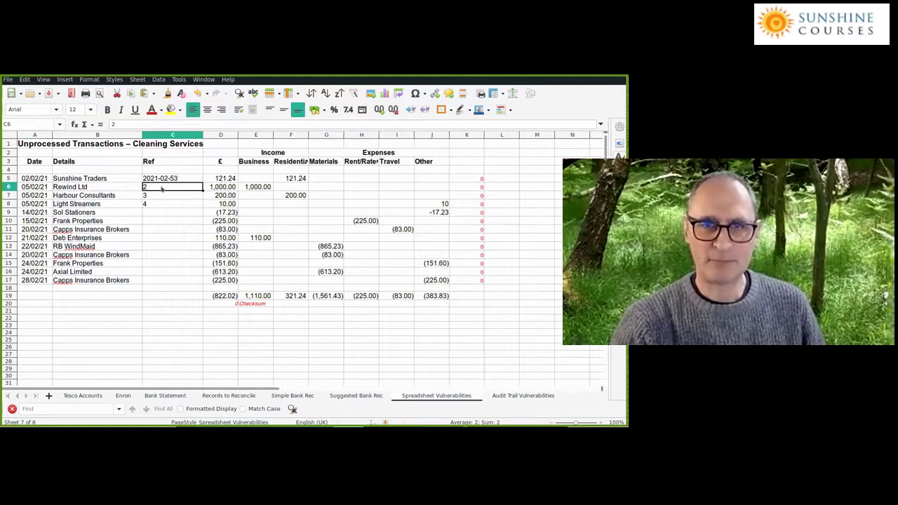
Replace the Rewind Ltd reference in C6 with 2021-02-54
text(2021)
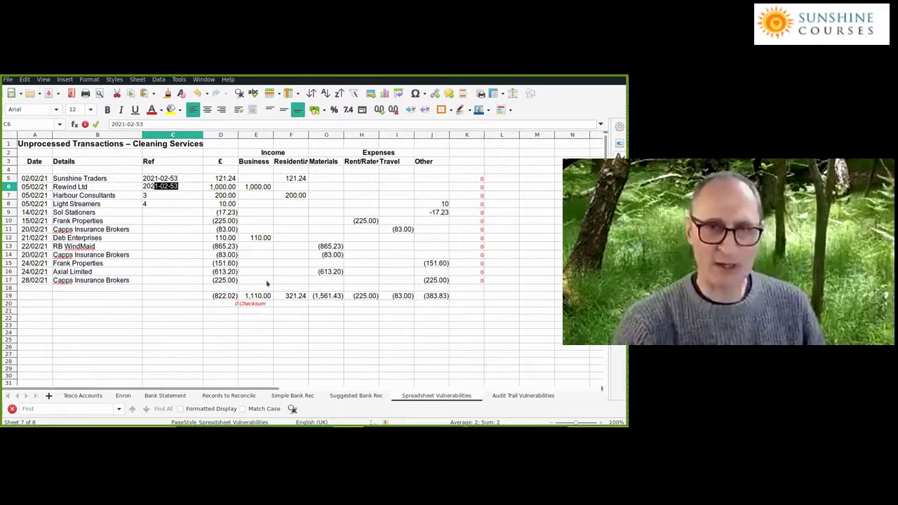
text(-05-)
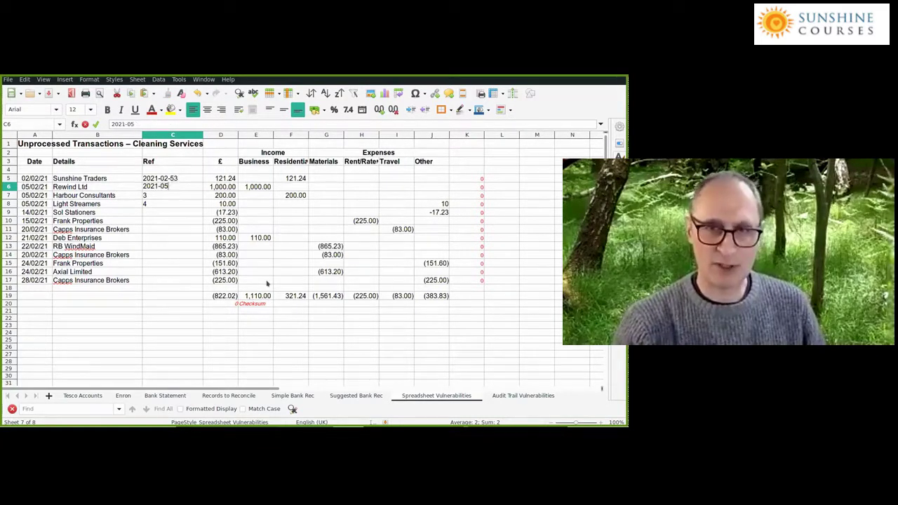
key(BackSpace)
text(2-54)
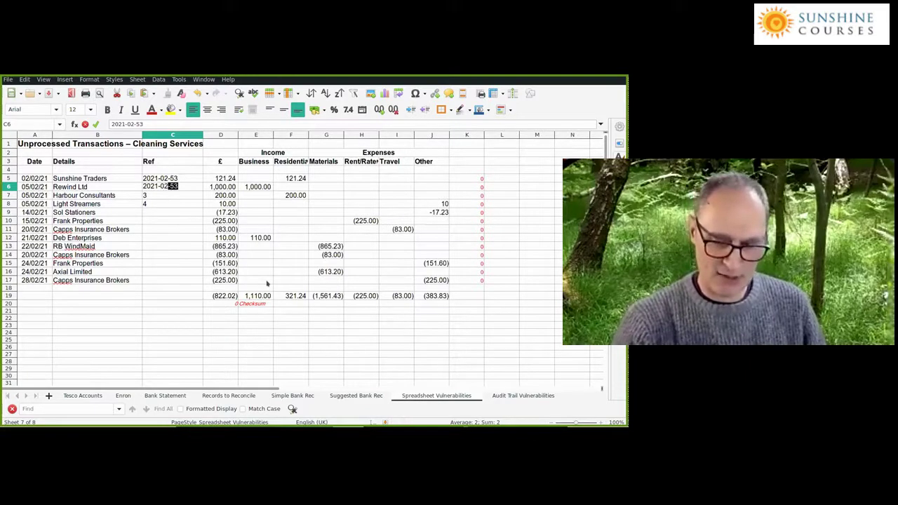
key(Return)
Replace the Sunshine Traders reference in C5 with 2021-02-02.sunshine_traders.pdf, and widen column C to fit it
key(Up)
key(Up)
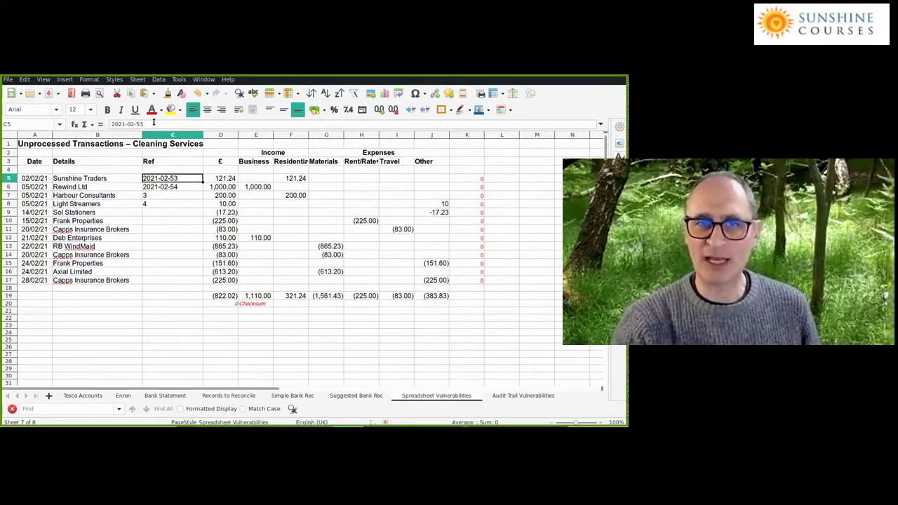
key(F2)
key(shift+Left)
key(shift+Left)
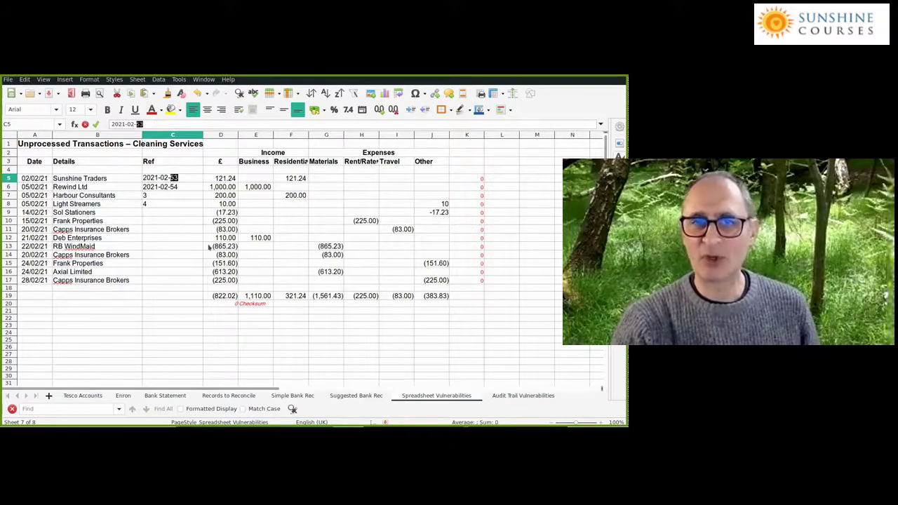
key(BackSpace)
text(02)
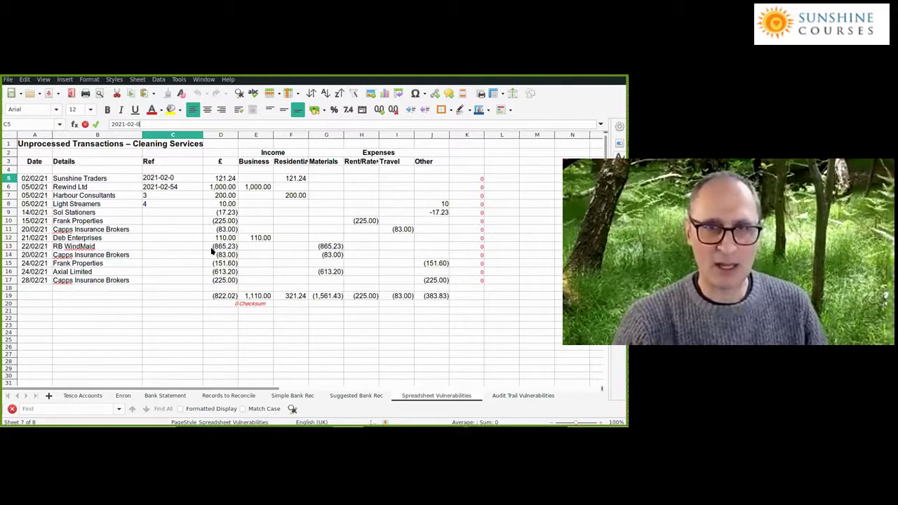
text(.sun)
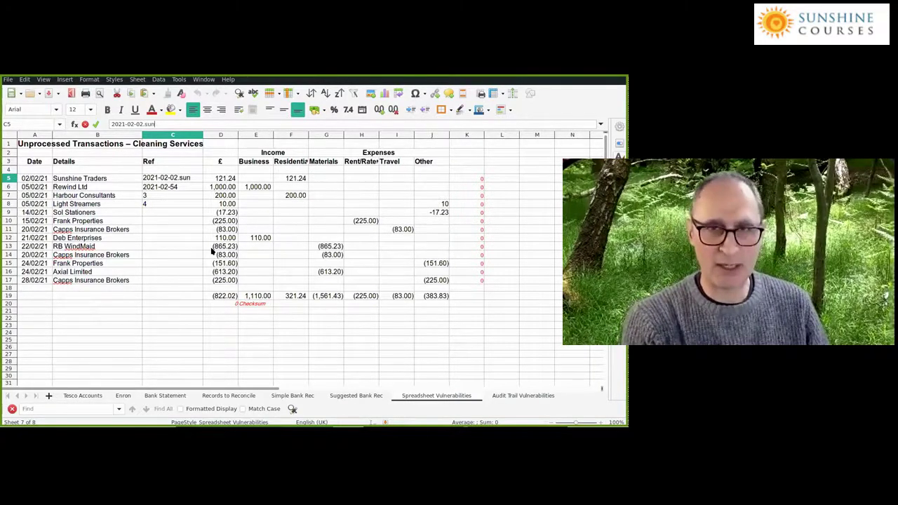
text(shine_traders.pdf)
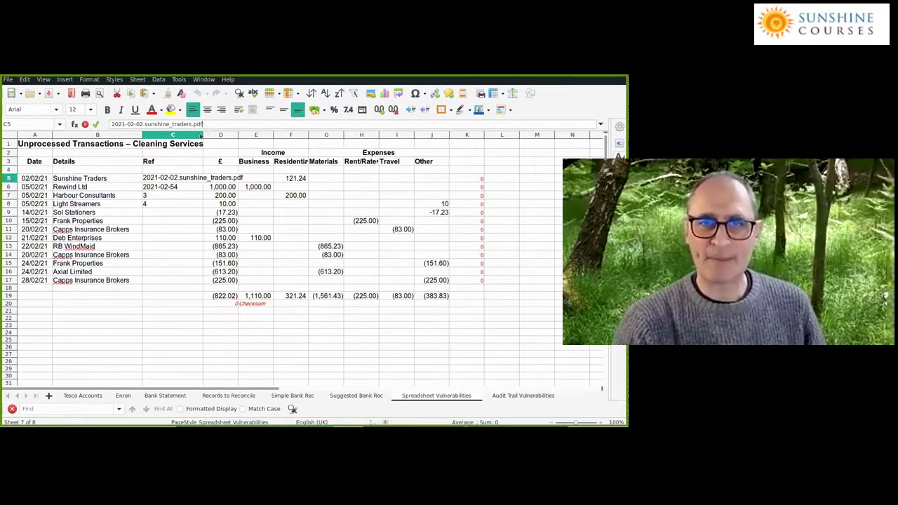
drag(202, 134, 276, 134)
key(Down)
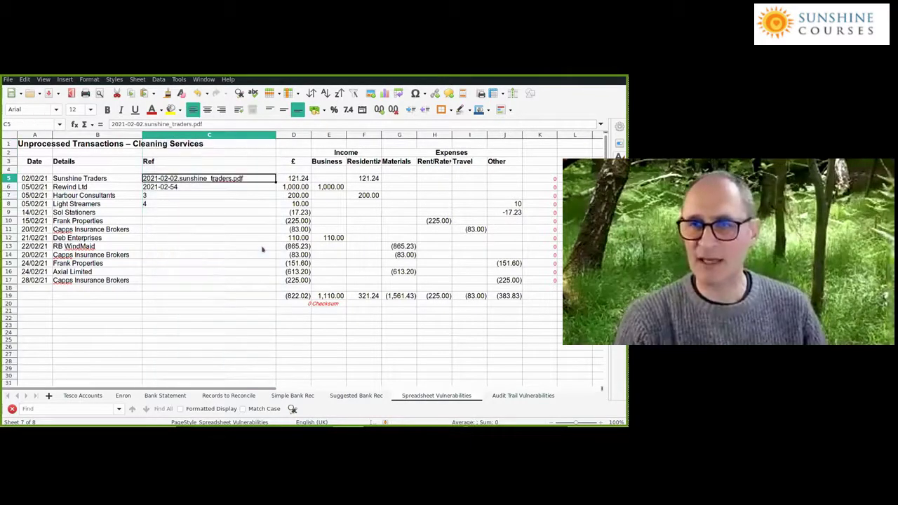
Examine how the Ref column entries relate to the transaction amounts and the Other total in J19
click(357, 180)
click(197, 186)
click(183, 205)
click(188, 230)
click(201, 197)
click(205, 180)
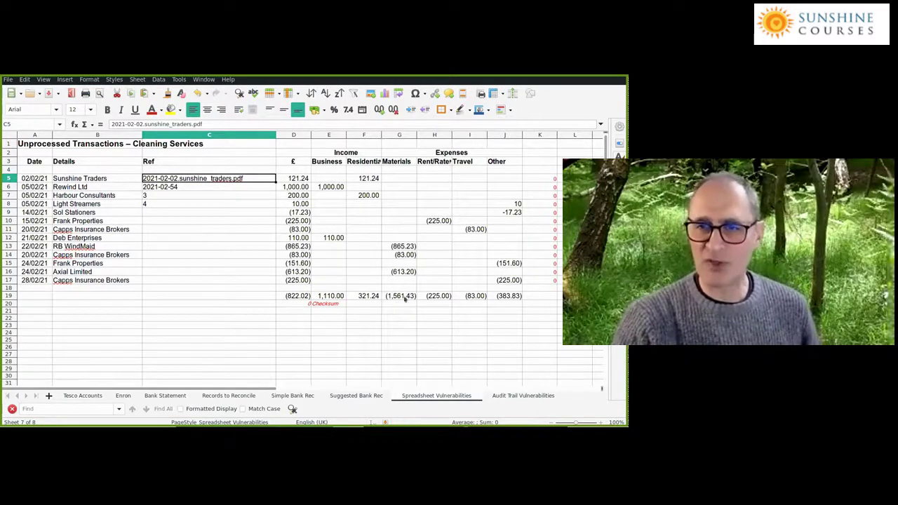
click(505, 298)
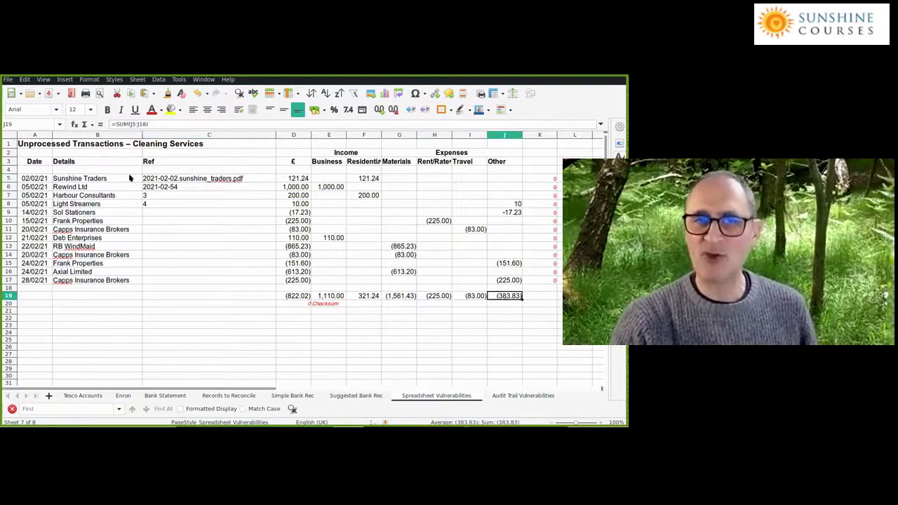
click(166, 181)
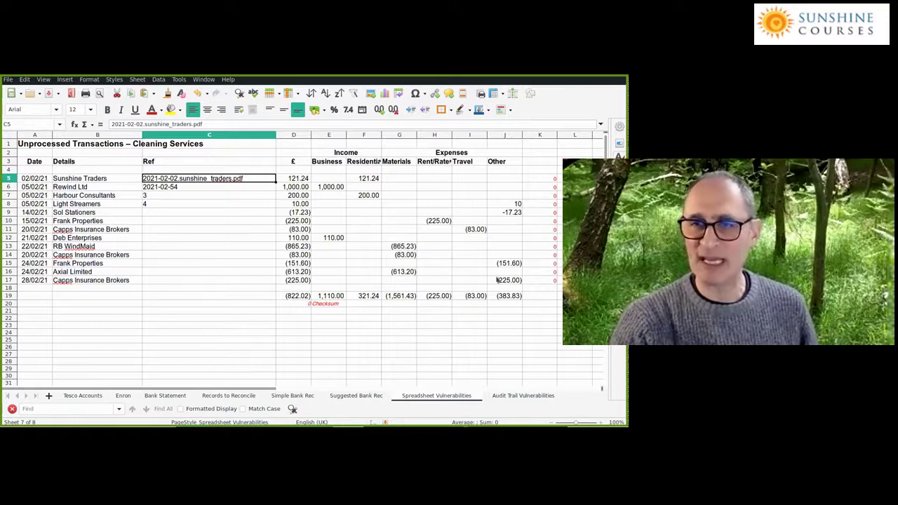
Move the 28/02/21 Capps Insurance Brokers amount from Other to Rent/Rates in row 17, and check the Rent/Rates total
click(498, 280)
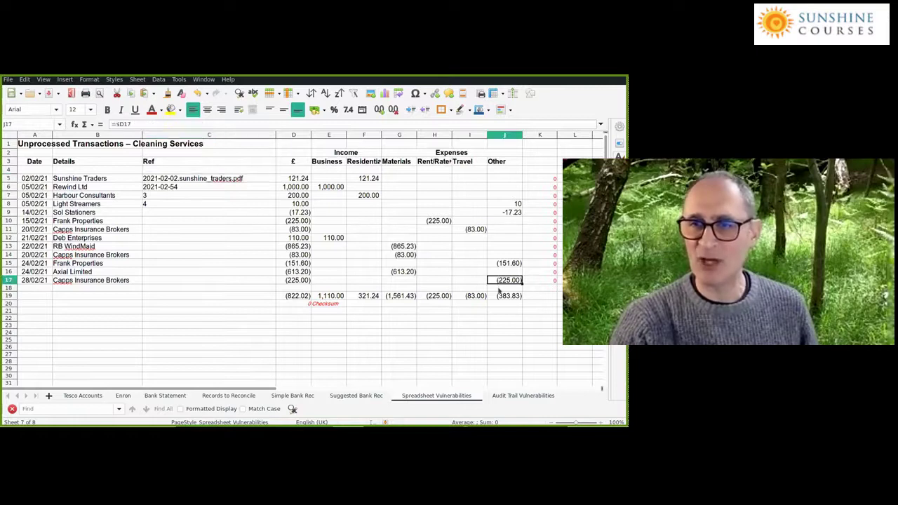
click(88, 281)
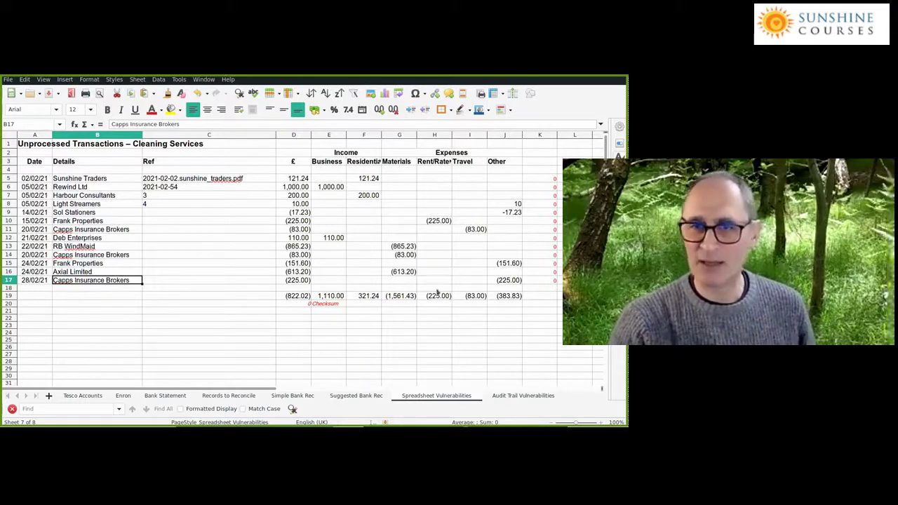
click(499, 282)
key(ctrl+x)
key(Left)
key(Left)
key(ctrl+v)
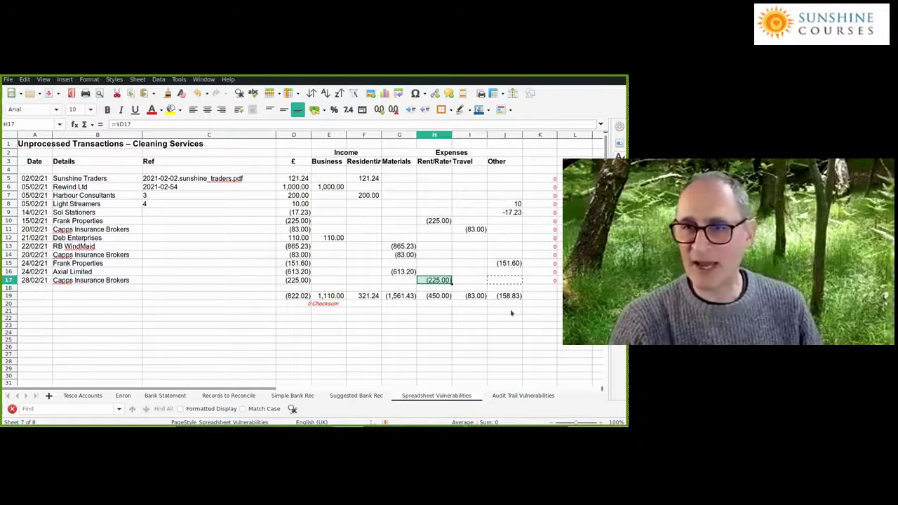
key(Right)
key(Right)
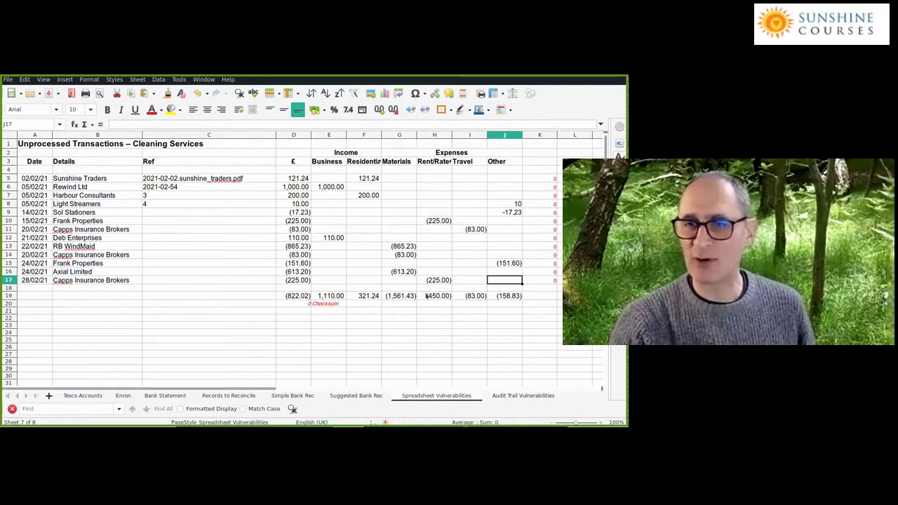
click(427, 296)
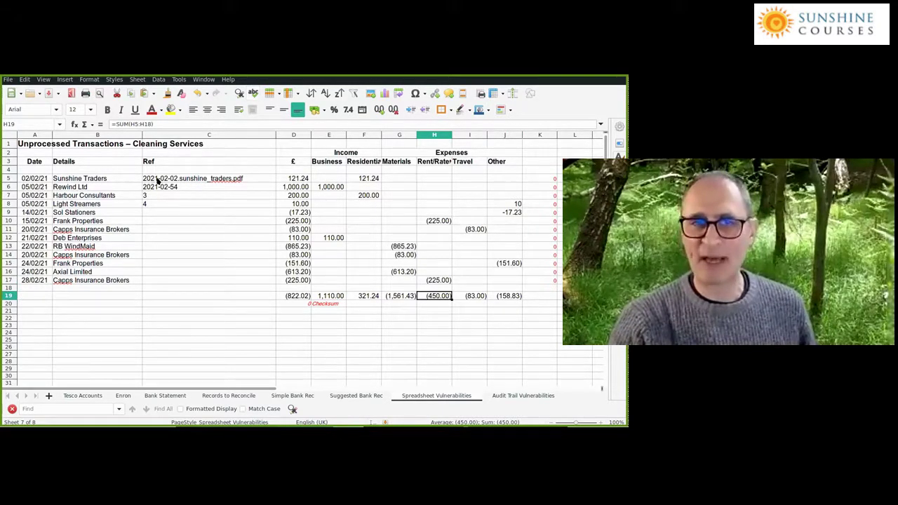
Look over the Audit Trail Vulnerabilities sheet, and return to Spreadsheet Vulnerabilities to trace the Sunshine Traders reference to its Residential amount
click(508, 395)
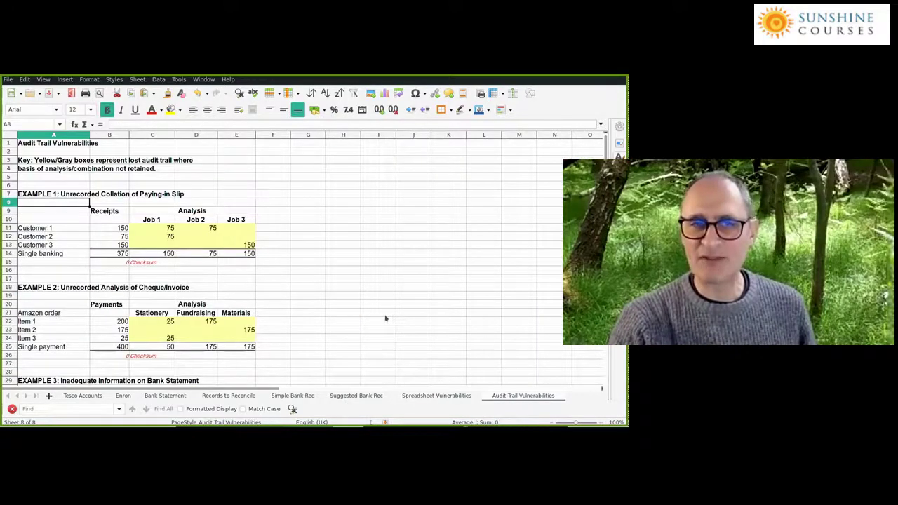
scroll(385, 319, down, 3)
scroll(463, 305, up, 3)
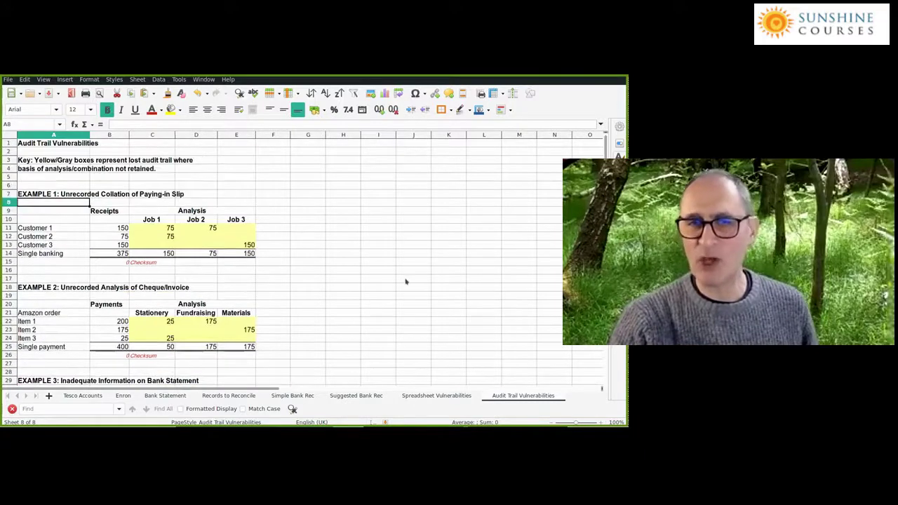
click(404, 396)
click(207, 179)
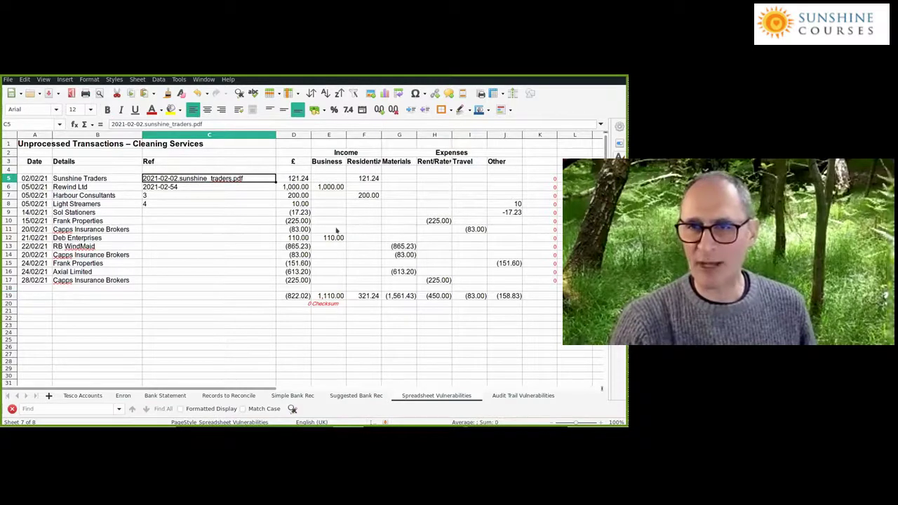
key(Right)
key(Right)
key(Right)
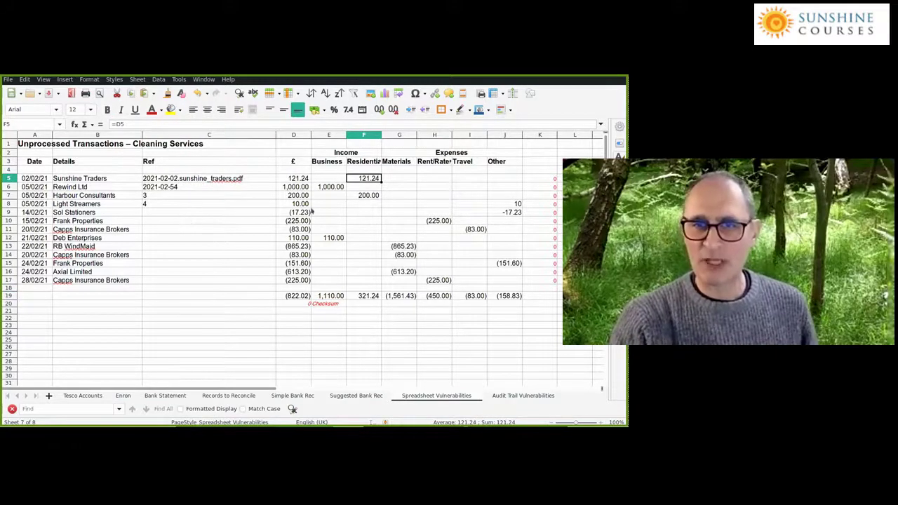
Combine the three 05/02/21 receipts as 1210 in D6, and clear the Harbour Consultants and Light Streamers details, references and amounts
drag(298, 188, 298, 204)
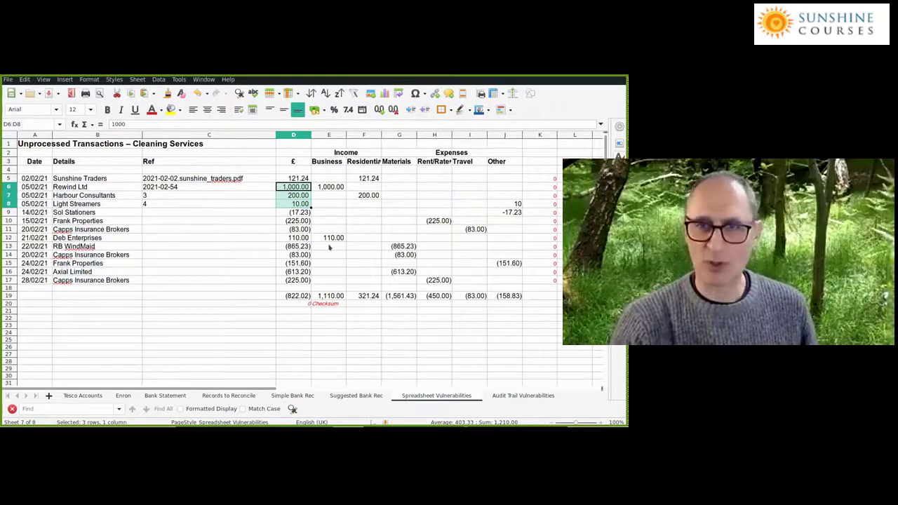
text(1210)
key(Return)
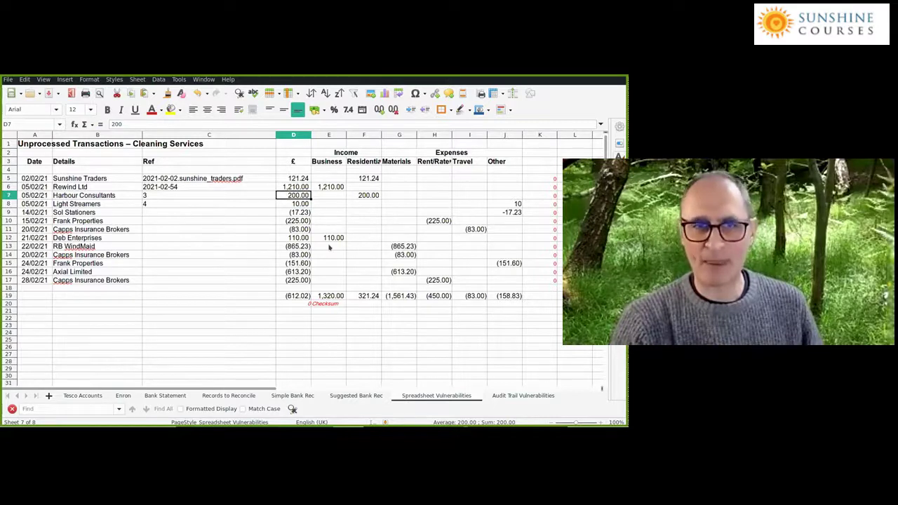
key(shift+Down)
key(shift+Left)
key(shift+Left)
key(Delete)
key(Right)
key(Up)
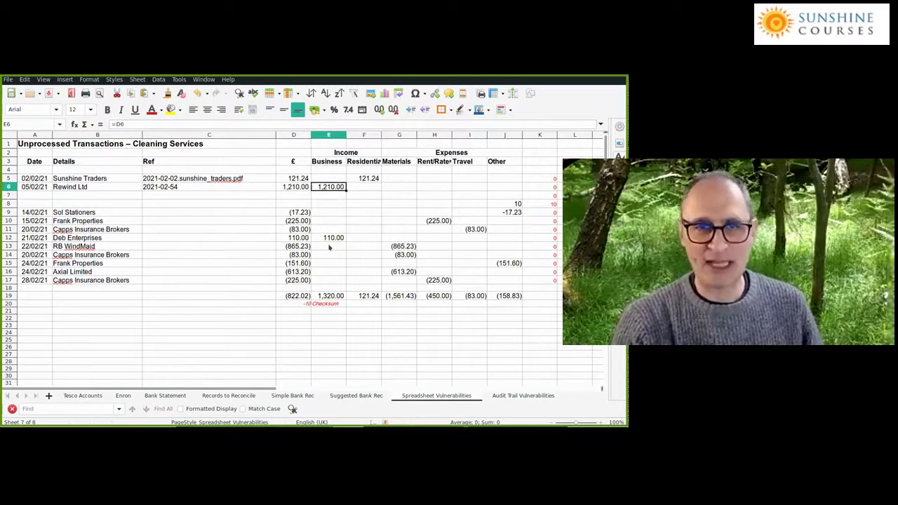
Change the Rewind Ltd description in B6 to Bankings, check its analysis and reference, and save the workbook
key(Left)
key(Left)
key(Left)
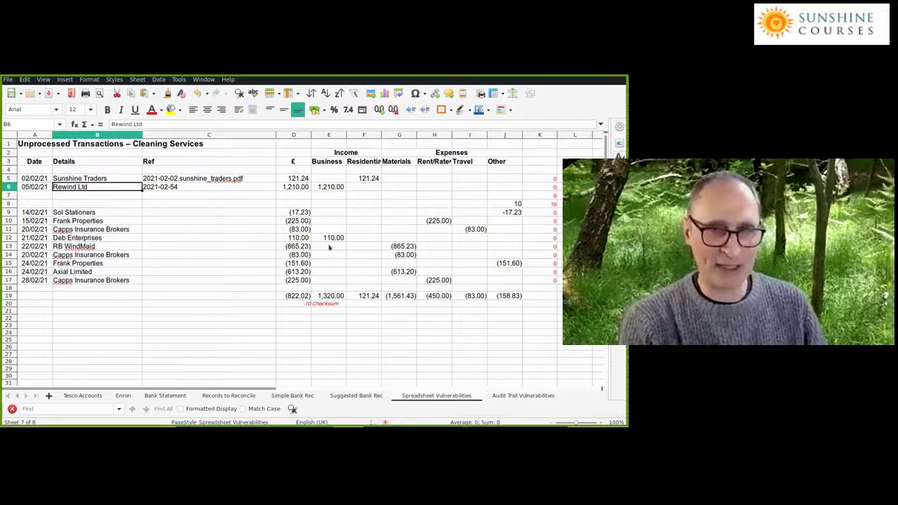
text(Bankings)
key(Return)
key(Up)
key(Right)
key(Right)
key(Right)
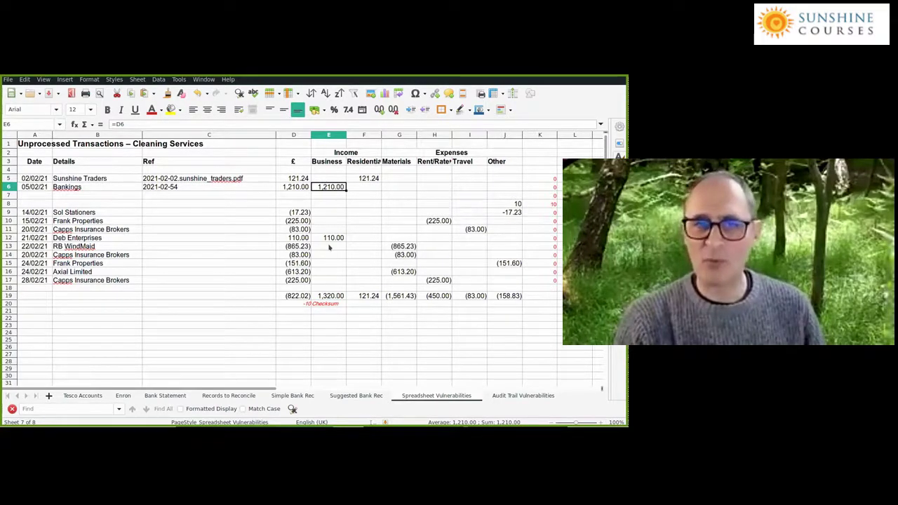
key(Left)
key(Left)
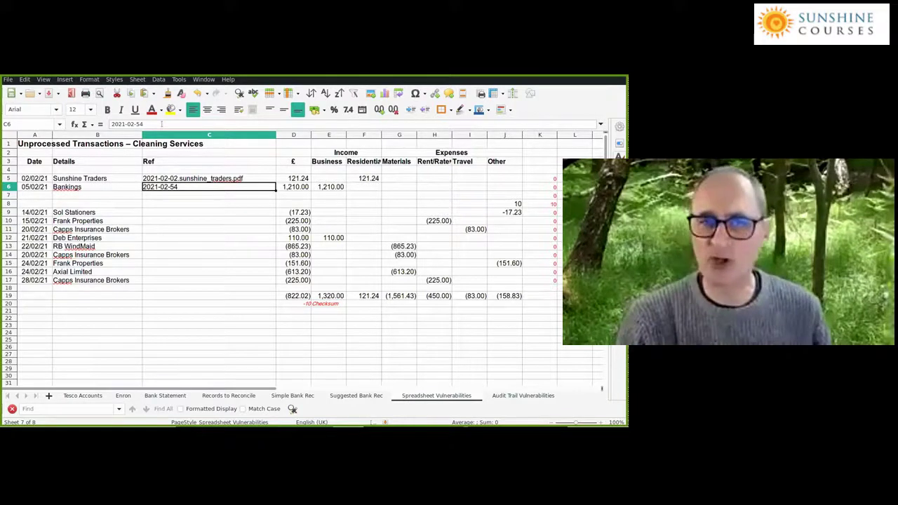
key(ctrl+s)
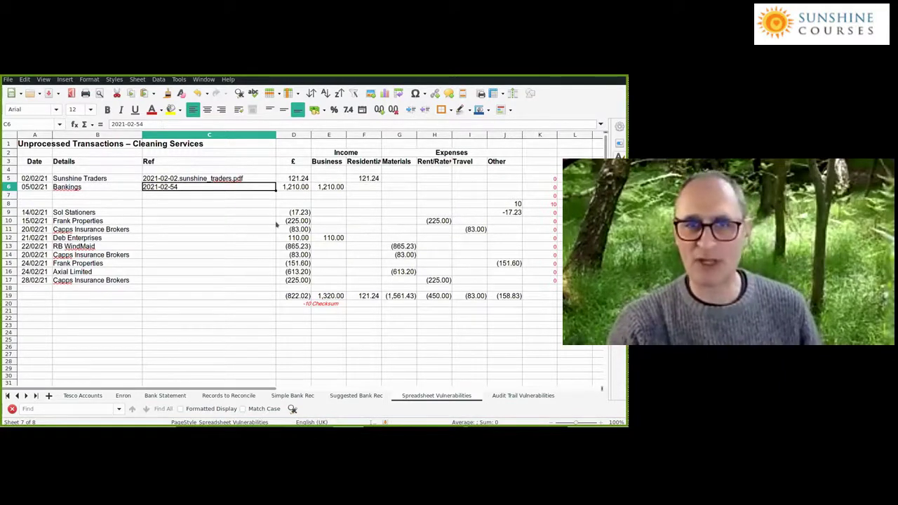
Undo the combined Bankings entry, the cleared transactions and the Capps Insurance Brokers move to Rent/Rates
key(ctrl+z)
key(ctrl+z)
key(ctrl+z)
key(ctrl+z)
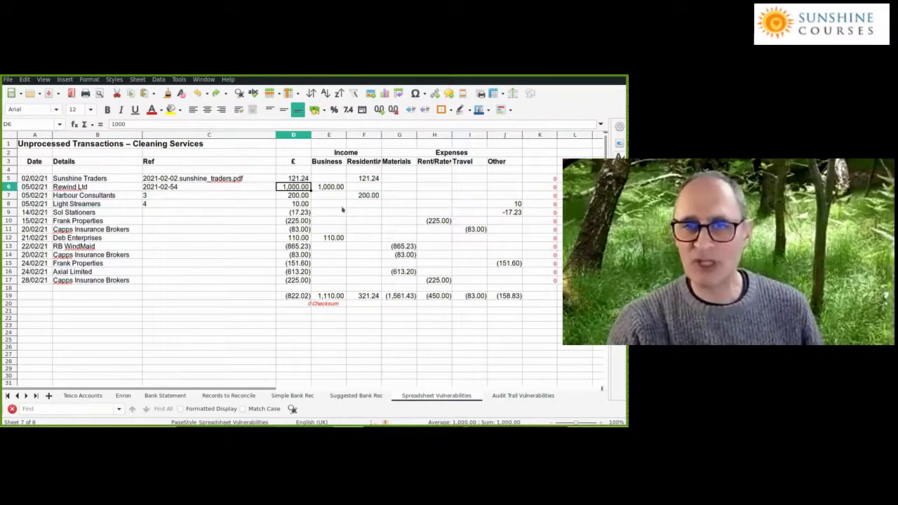
key(ctrl+z)
key(ctrl+z)
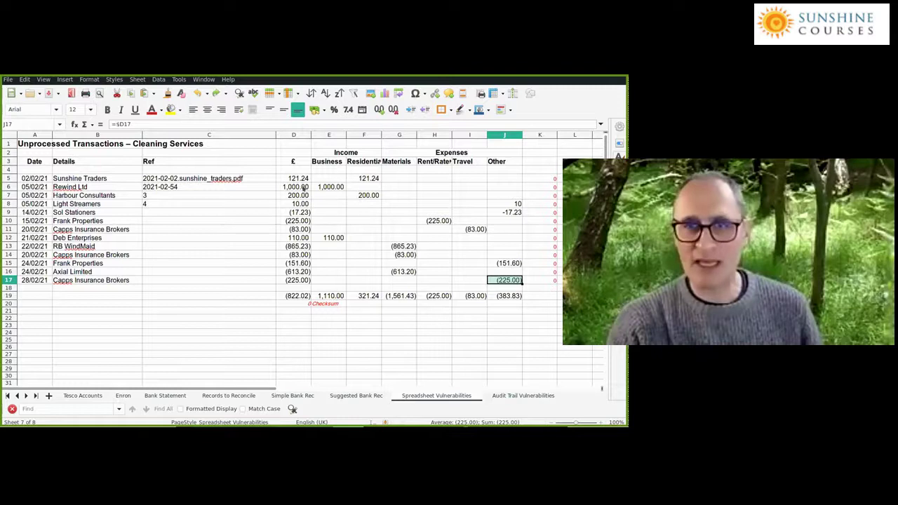
Examine the amounts and details of the three 05/02/21 receipts, comparing the Rewind Ltd amount with its Business analysis
drag(304, 187, 304, 204)
drag(95, 186, 98, 203)
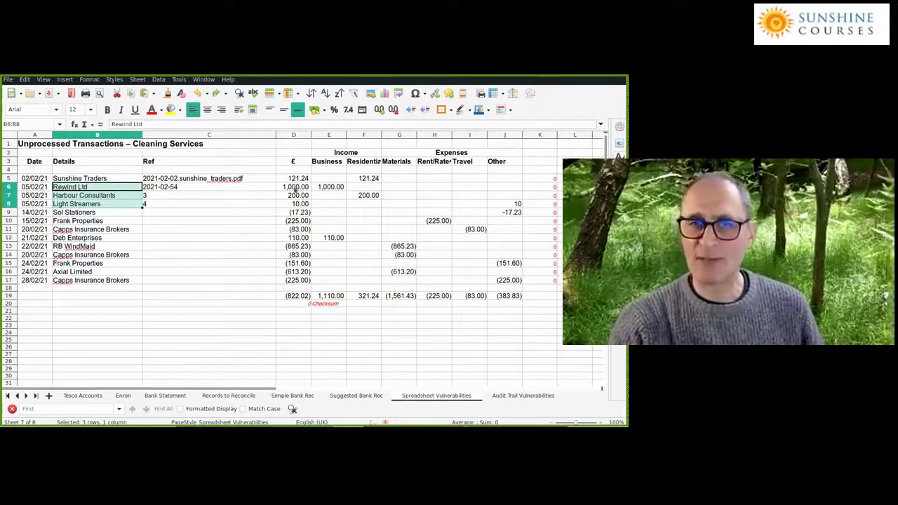
click(296, 188)
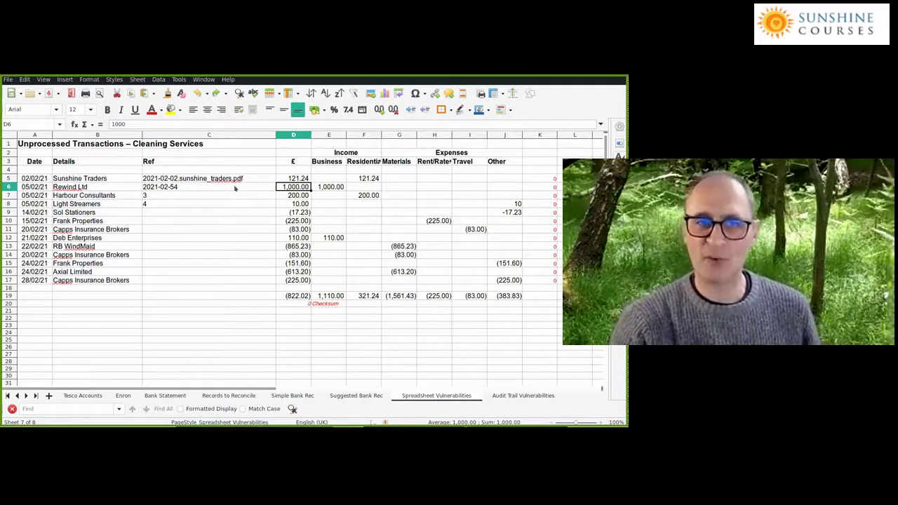
key(Left)
key(Left)
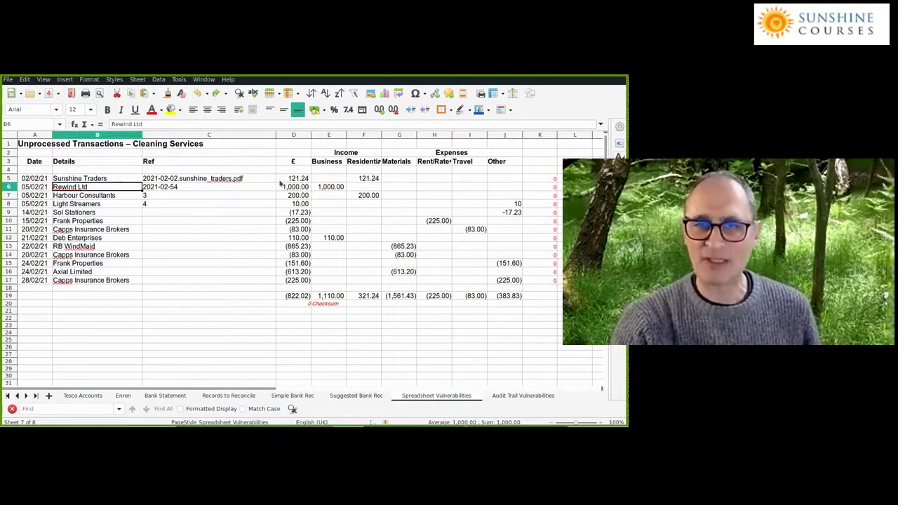
click(279, 185)
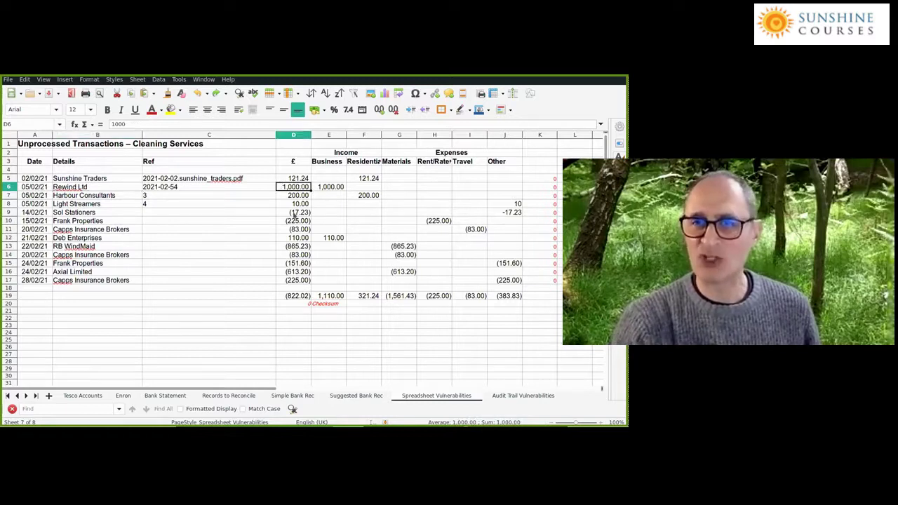
key(Right)
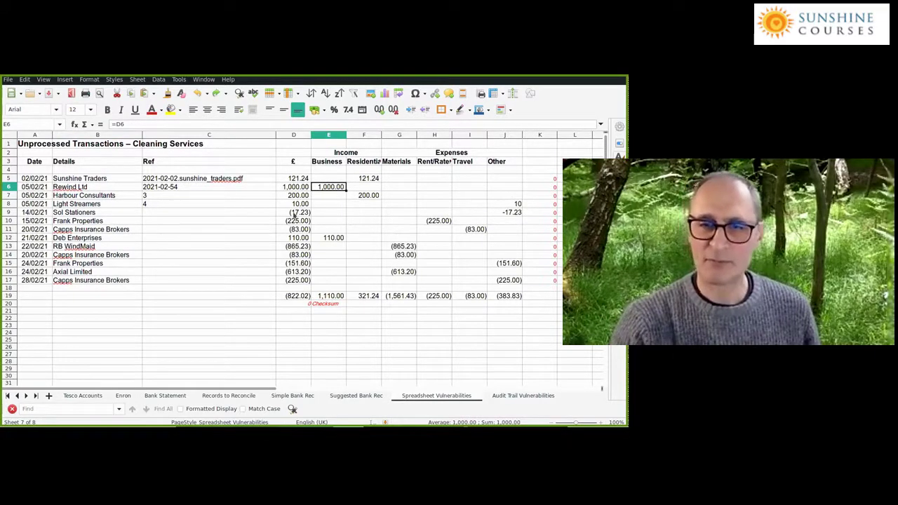
Trace the Materials total in G19 back through its entries to the RB WindMaid amount in D13
click(397, 297)
key(Up)
key(Up)
key(Up)
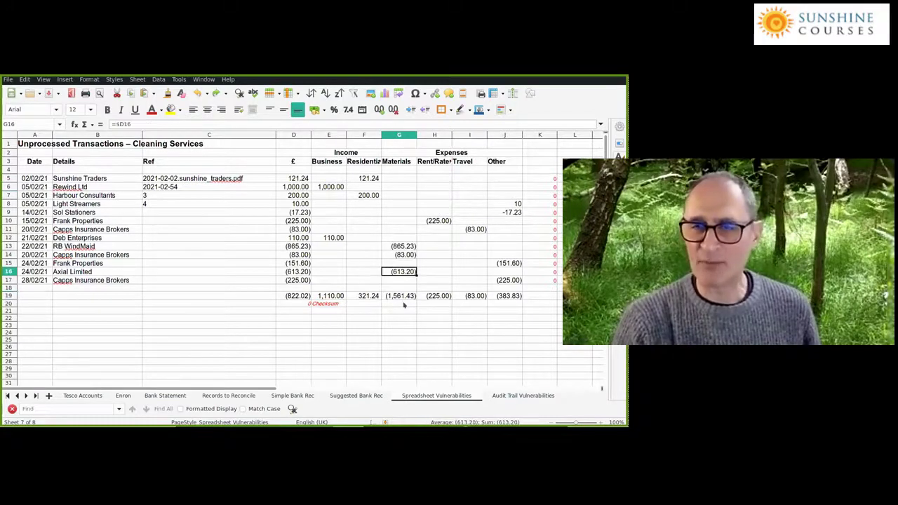
key(Up)
key(Up)
key(Up)
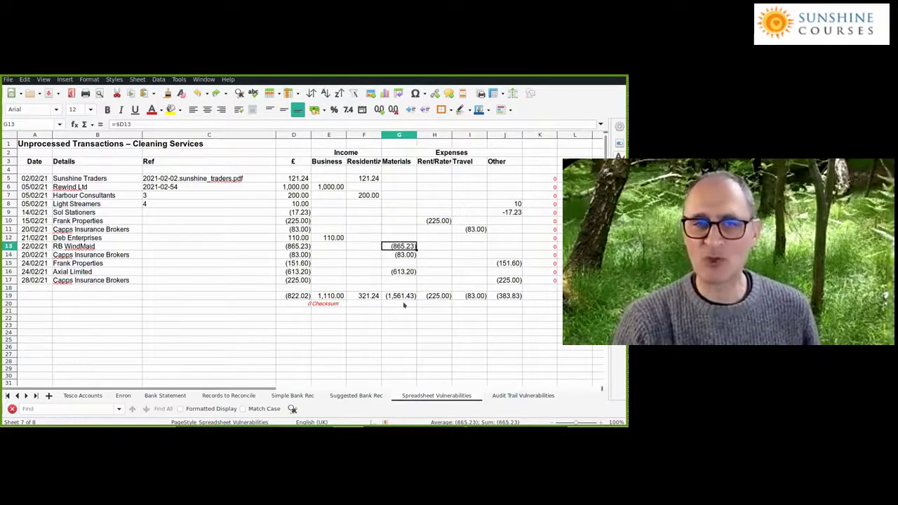
key(Left)
key(Left)
key(Left)
key(Left)
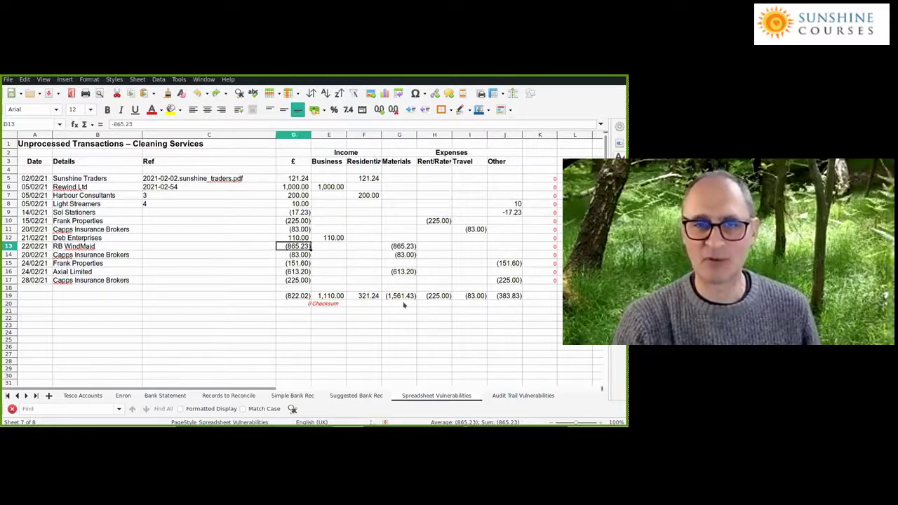
Replace the Sunshine Traders and Rewind Ltd references in C5 and C6 with 1 and 2
key(Up)
key(Up)
key(Up)
key(Up)
key(Up)
key(Up)
key(Up)
key(Up)
key(Down)
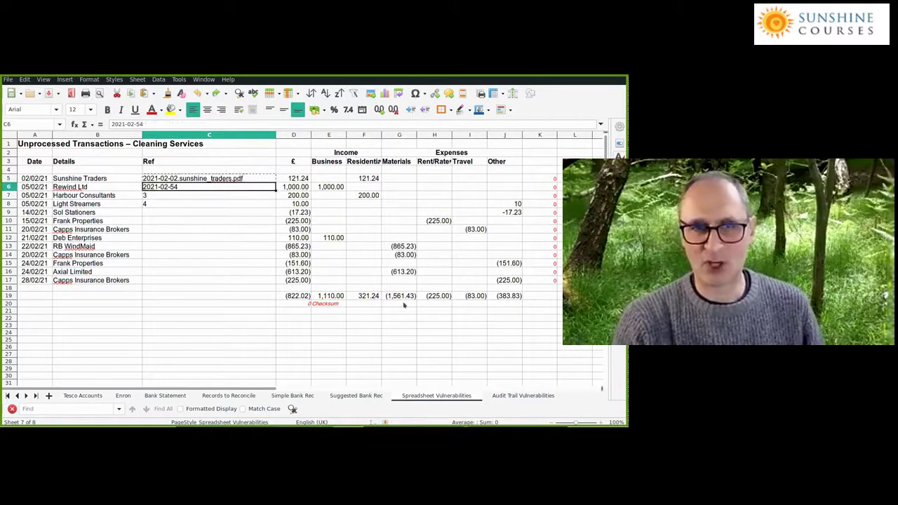
key(Up)
text(1)
key(Return)
text(2)
key(Return)
Extend the reference number series from C7:C8 down to C17, numbering the remaining transactions 5 to 13
key(shift+Down)
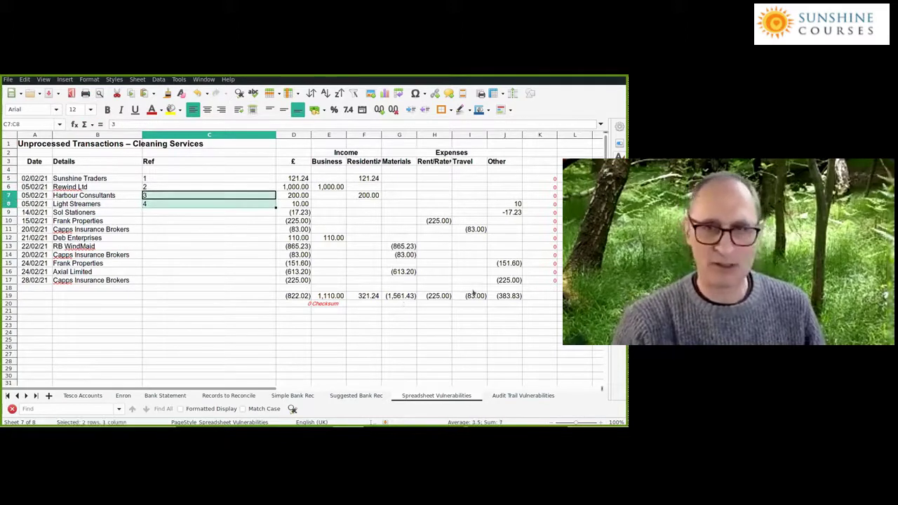
drag(276, 208, 270, 283)
click(208, 311)
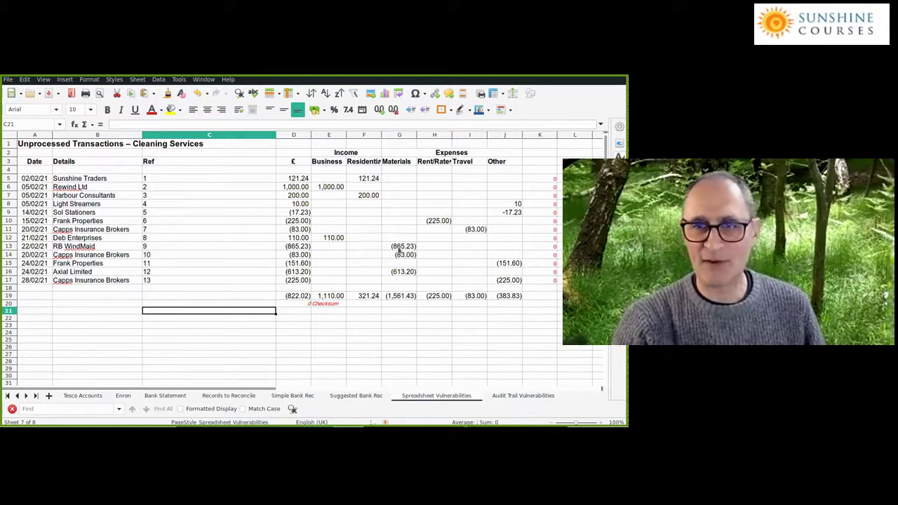
Trace the Materials total in G19 back through its Axial Limited, Capps Insurance Brokers and RB WindMaid entries
click(398, 295)
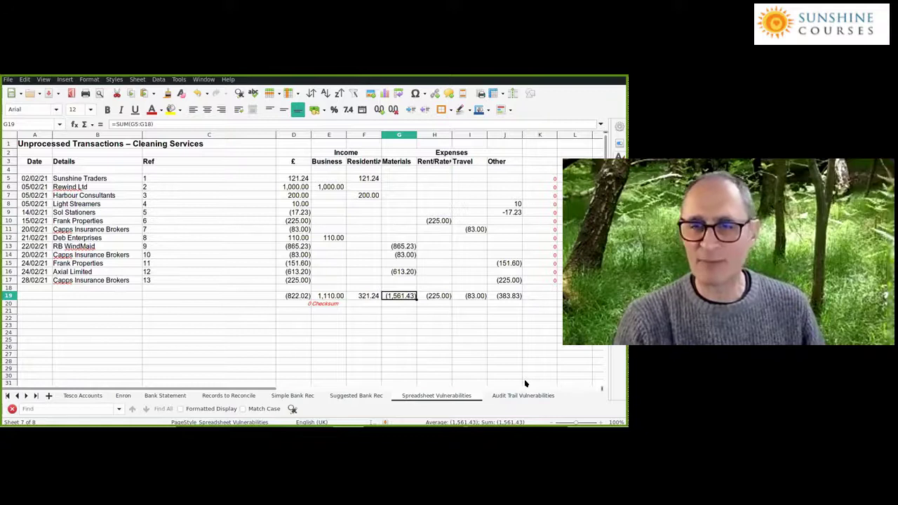
key(ctrl+Up)
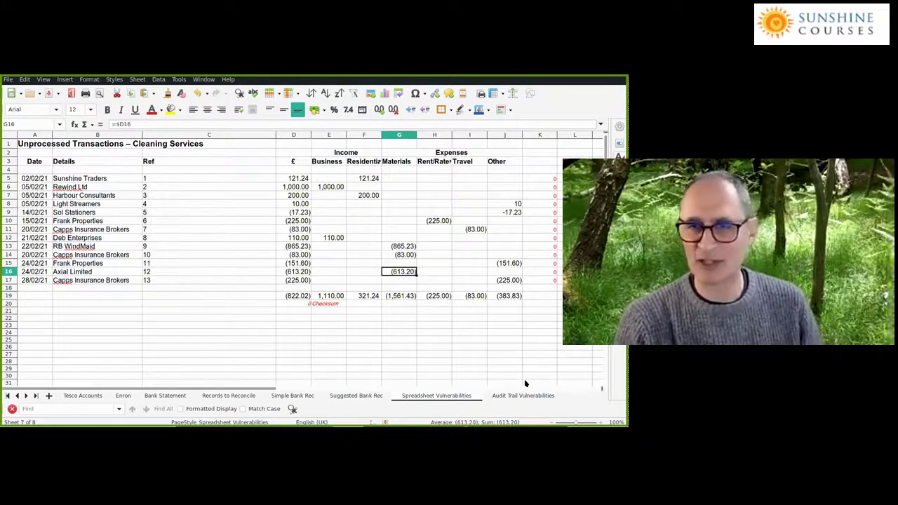
key(ctrl+Up)
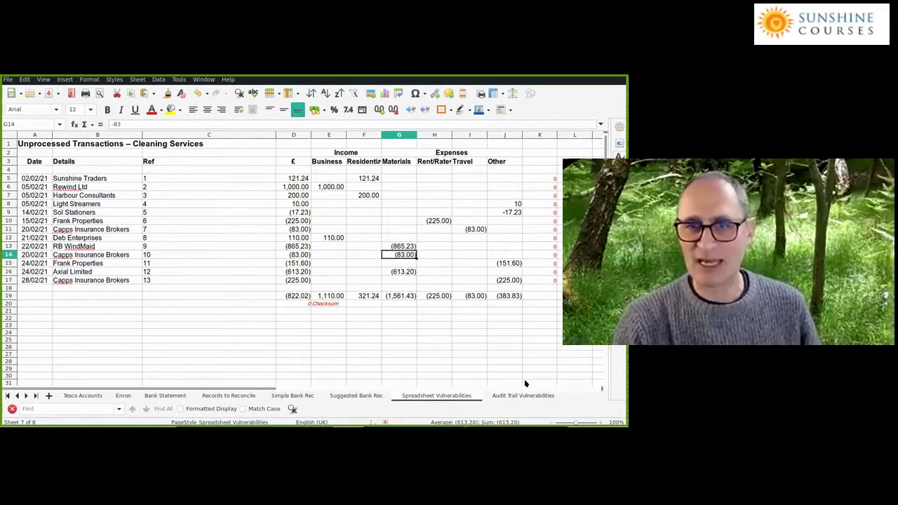
key(ctrl+Up)
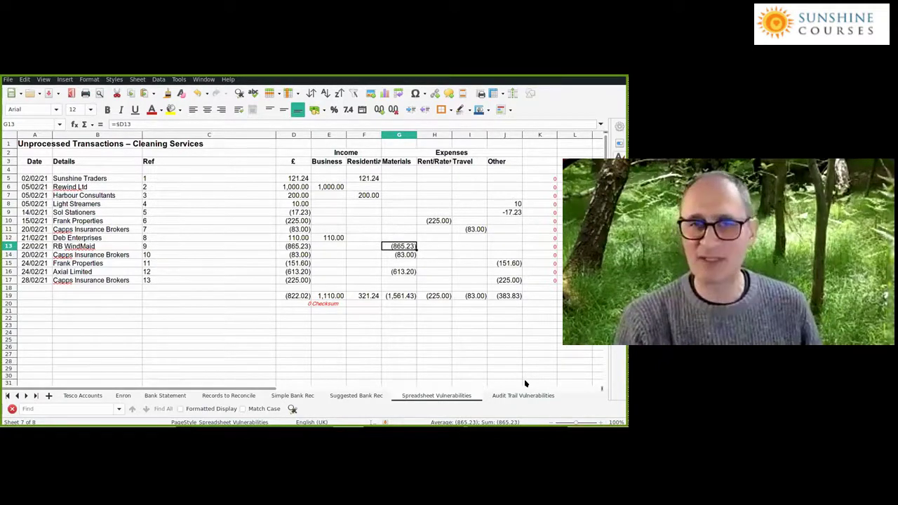
Examine the reference and details of the RB WindMaid transaction in row 13 against its Materials entry in G13
key(Left)
key(Left)
key(Left)
key(Left)
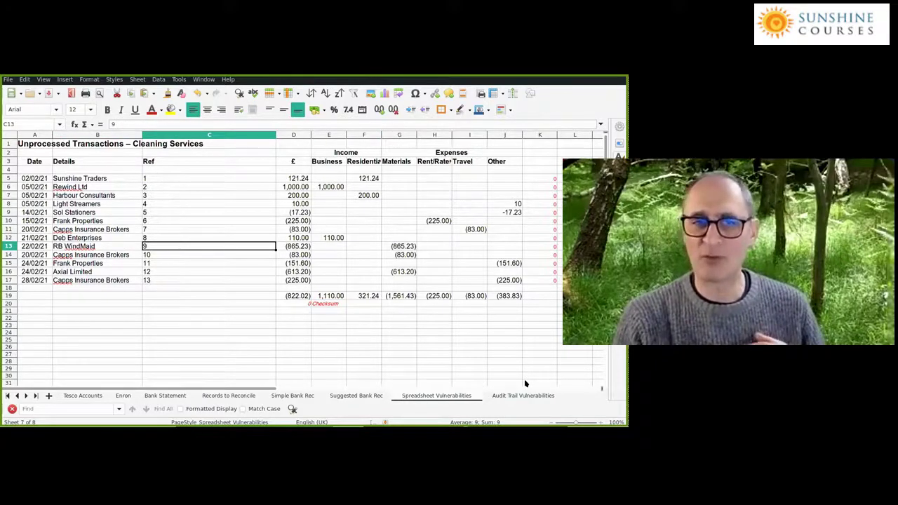
key(Left)
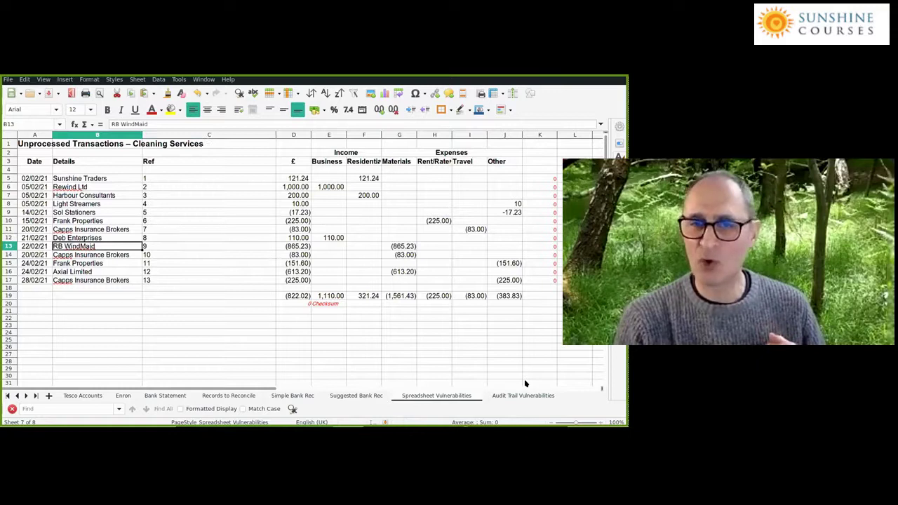
key(Right)
key(Right)
key(Left)
key(Right)
key(Right)
key(Right)
key(Right)
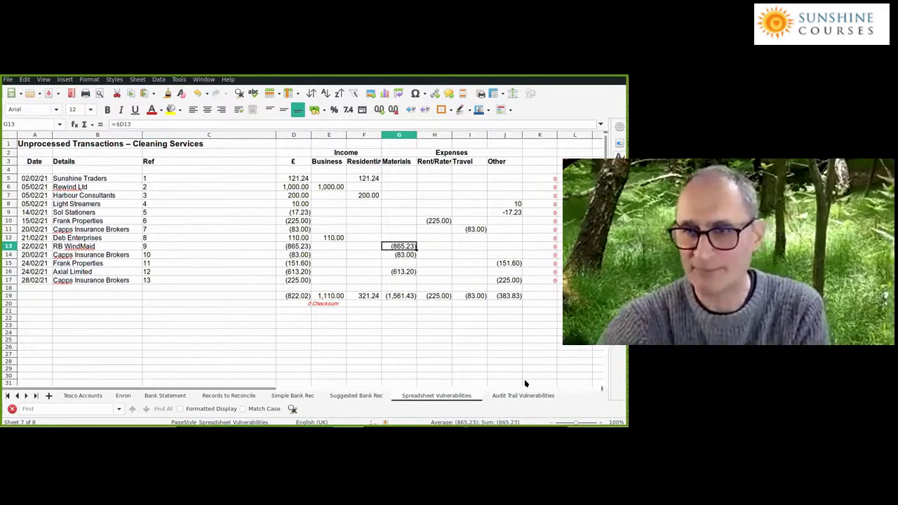